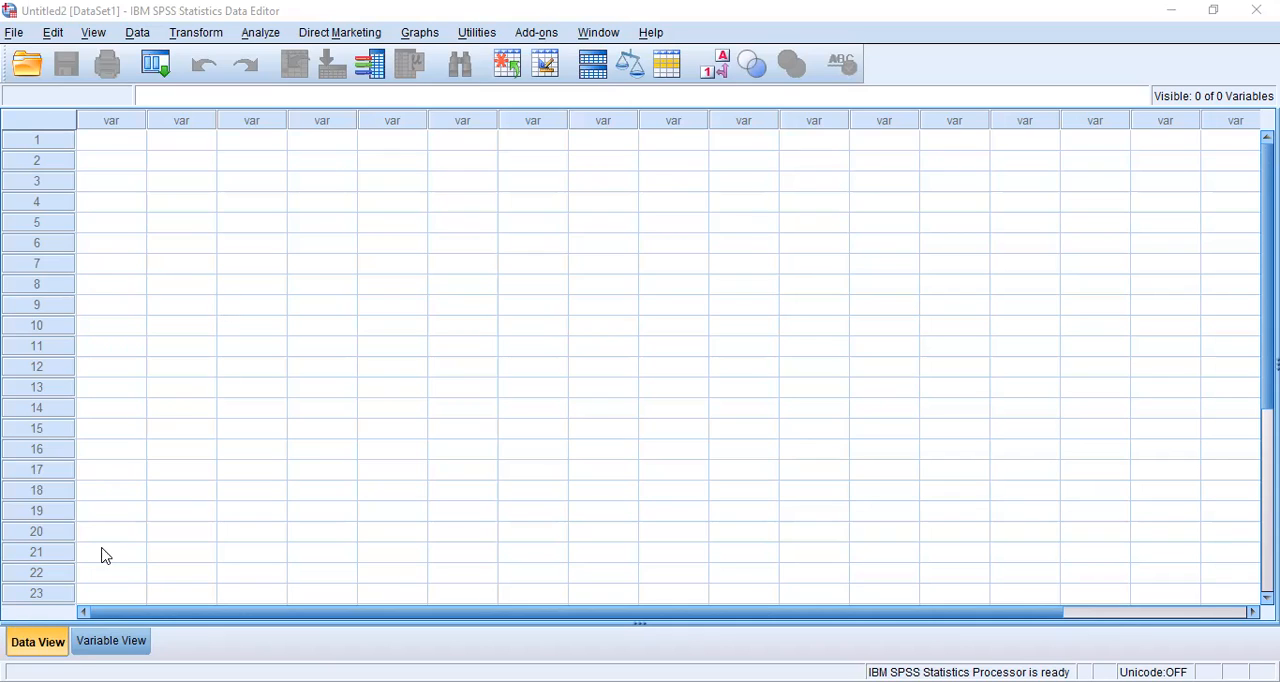
Step: Enter 12, 13, 14, 18 and 43 in rows 1 to 5 of the first data column
left_click(101, 141)
type("12")
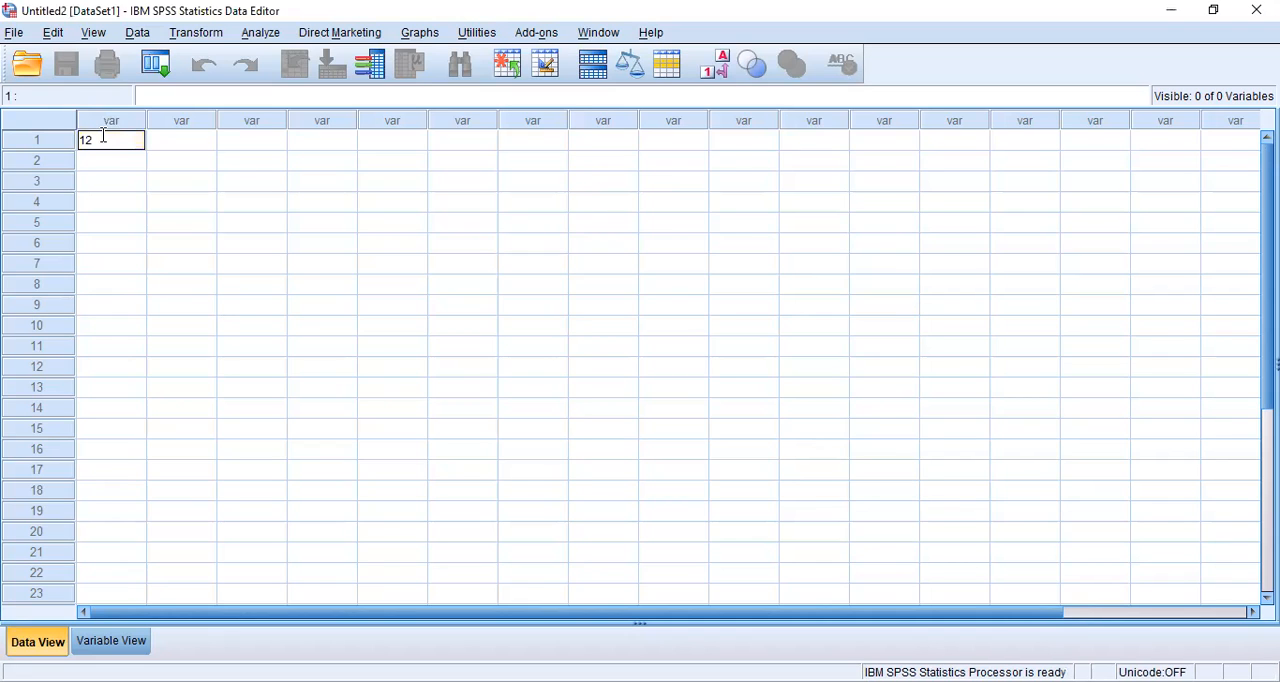
key("Return")
type("13")
key("Return")
type("14")
key("Return")
type("18")
key("Return")
type("5")
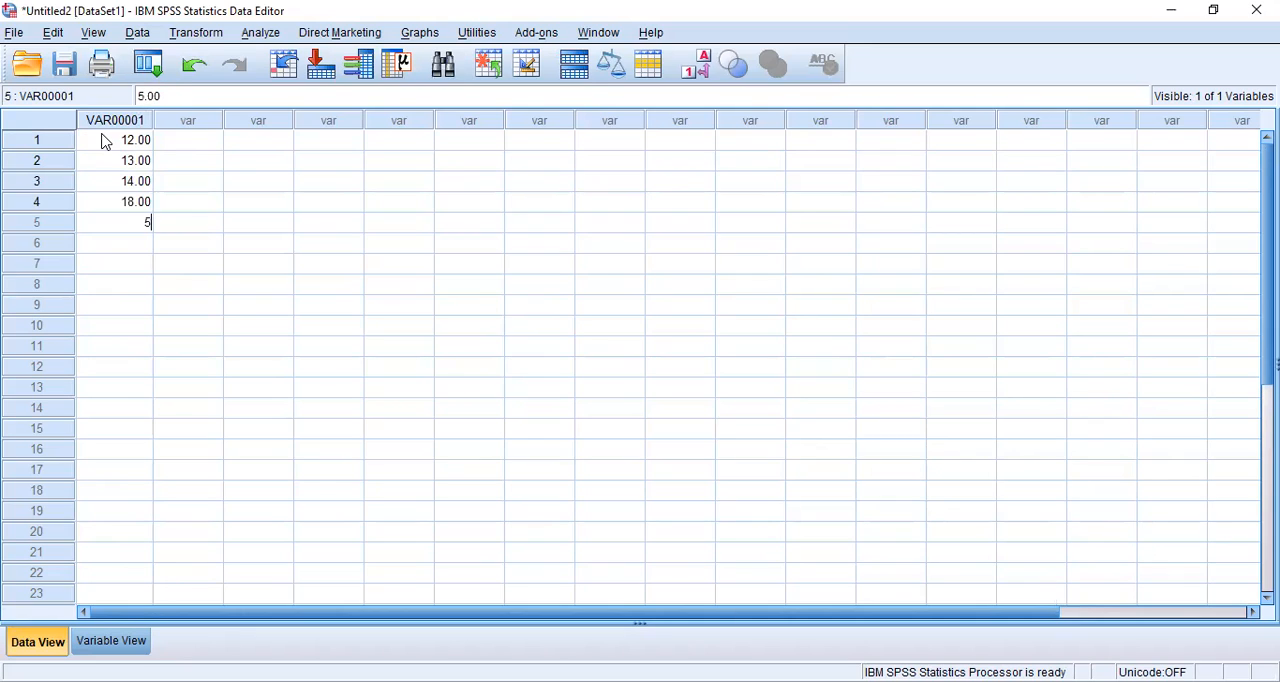
key("BackSpace")
type("43")
key("Return")
Step: Enter 25, 67, 87, 44 and 50 in rows 6 to 10 of the first column
type("25")
key("Return")
type("67")
key("Return")
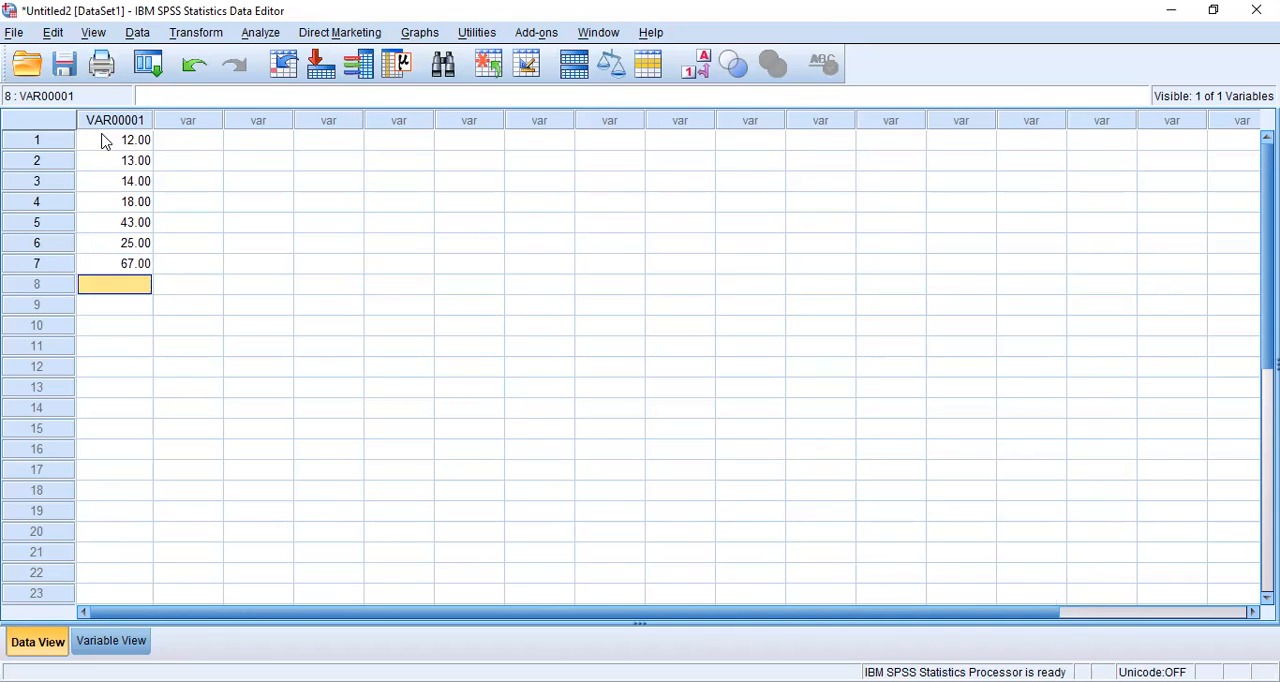
type("8")
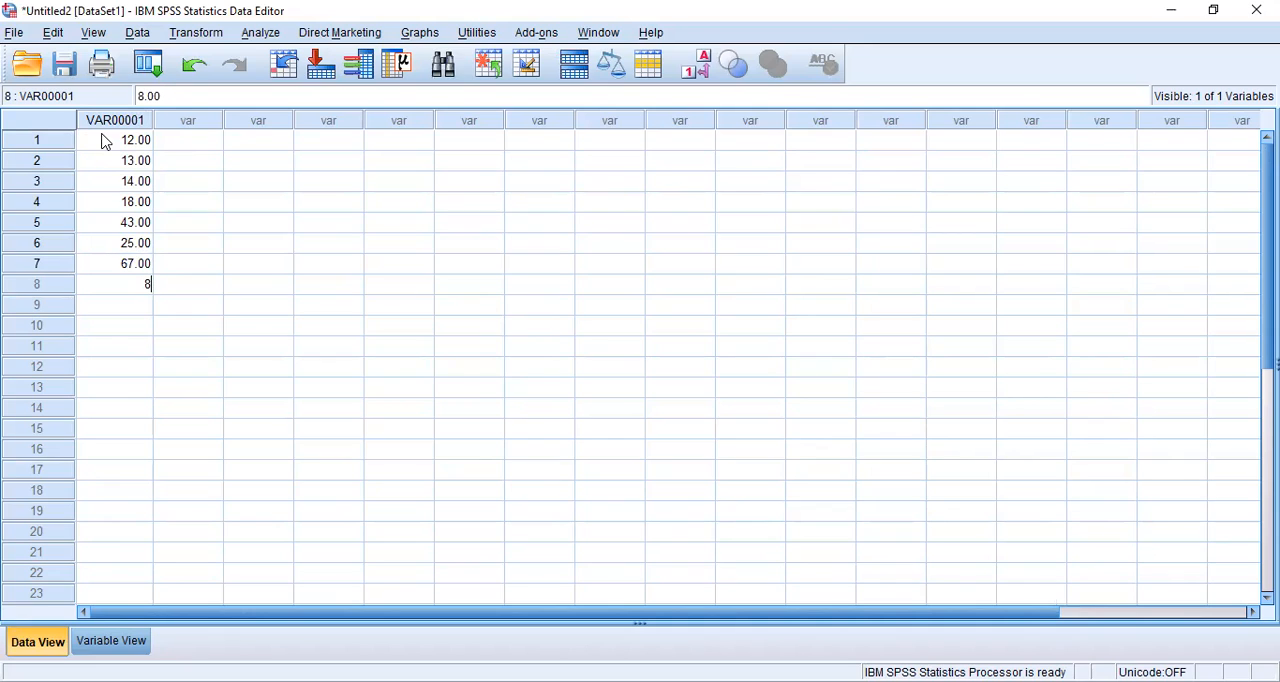
type("7")
key("Return")
type("44")
key("Return")
type("5")
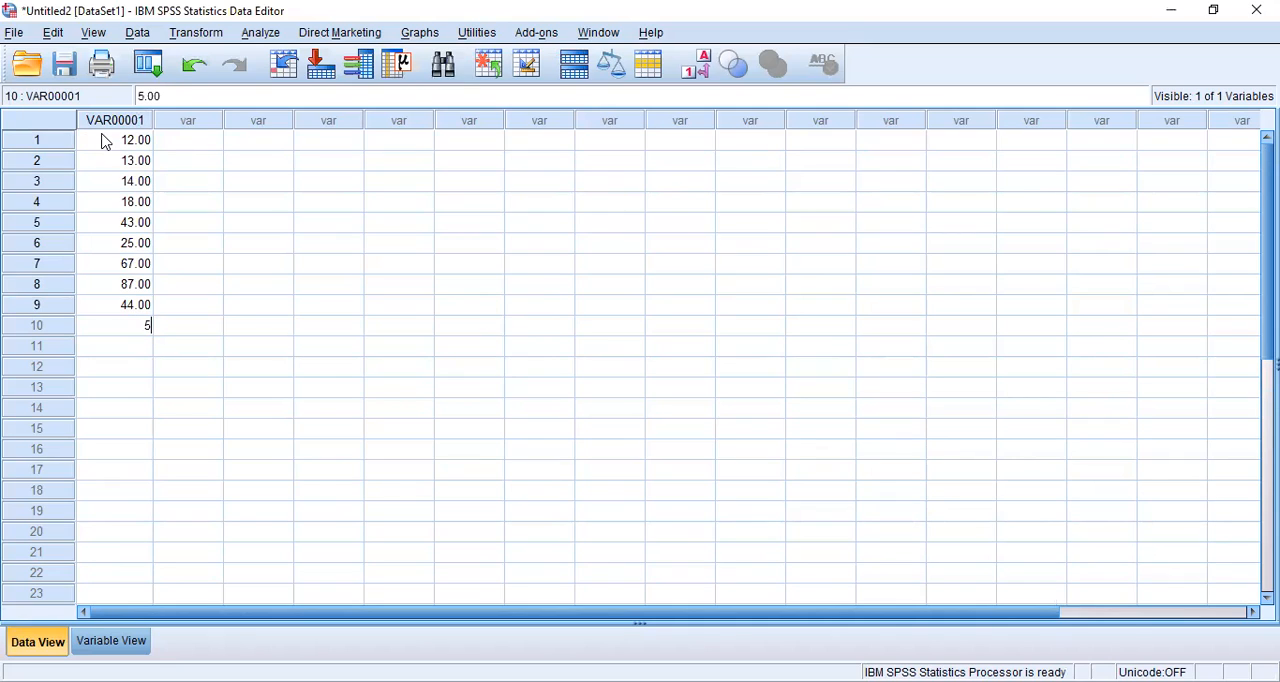
type("0")
key("Return")
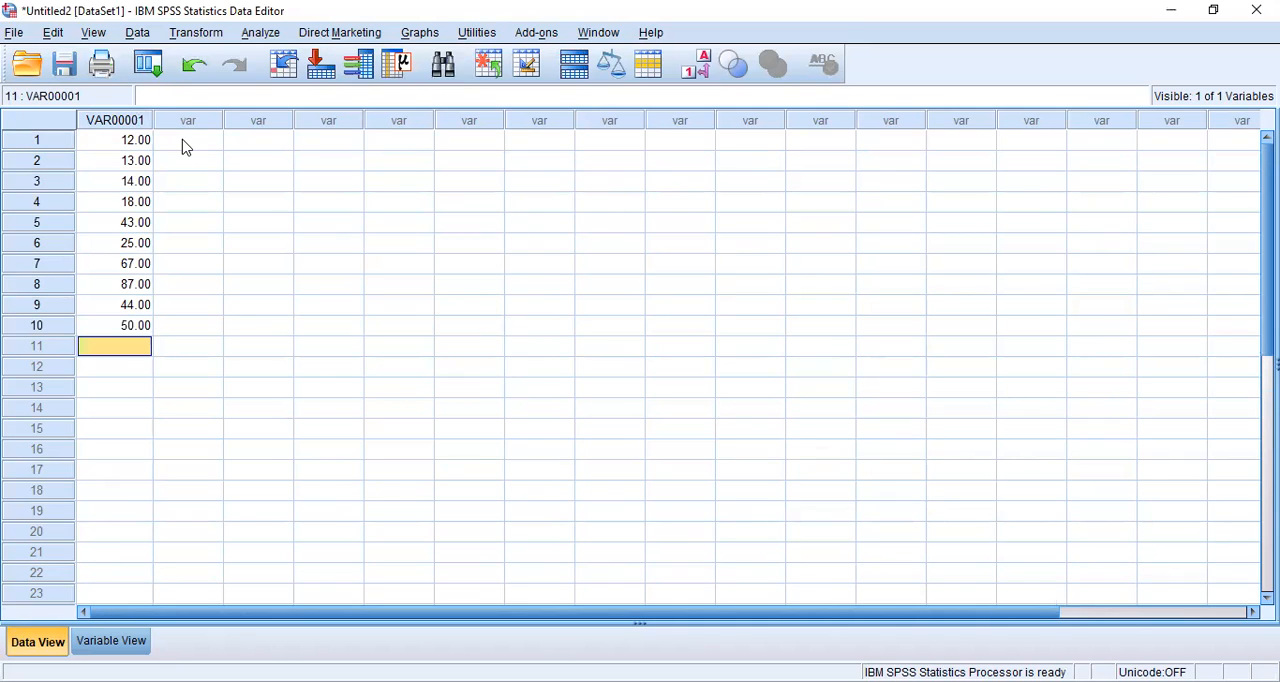
Step: Enter 145, 170, 177, 165 and 155 in rows 1 to 5 of the second column
left_click(184, 146)
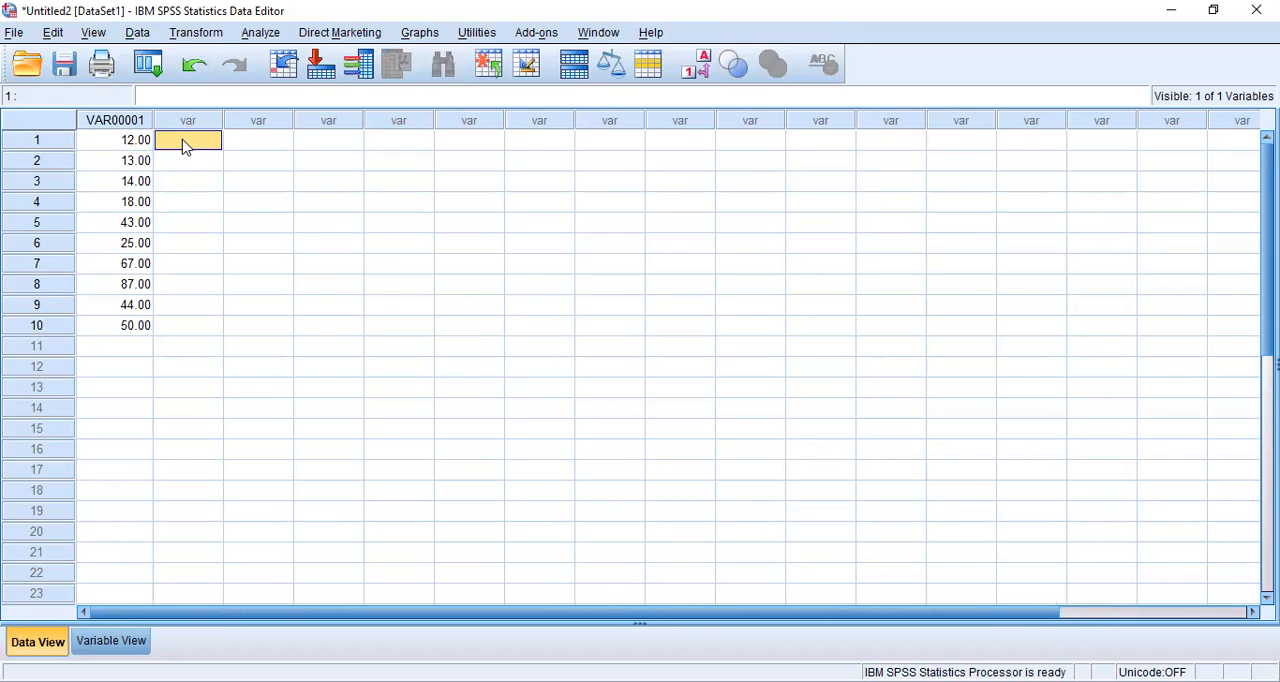
type("145")
key("Return")
type("1")
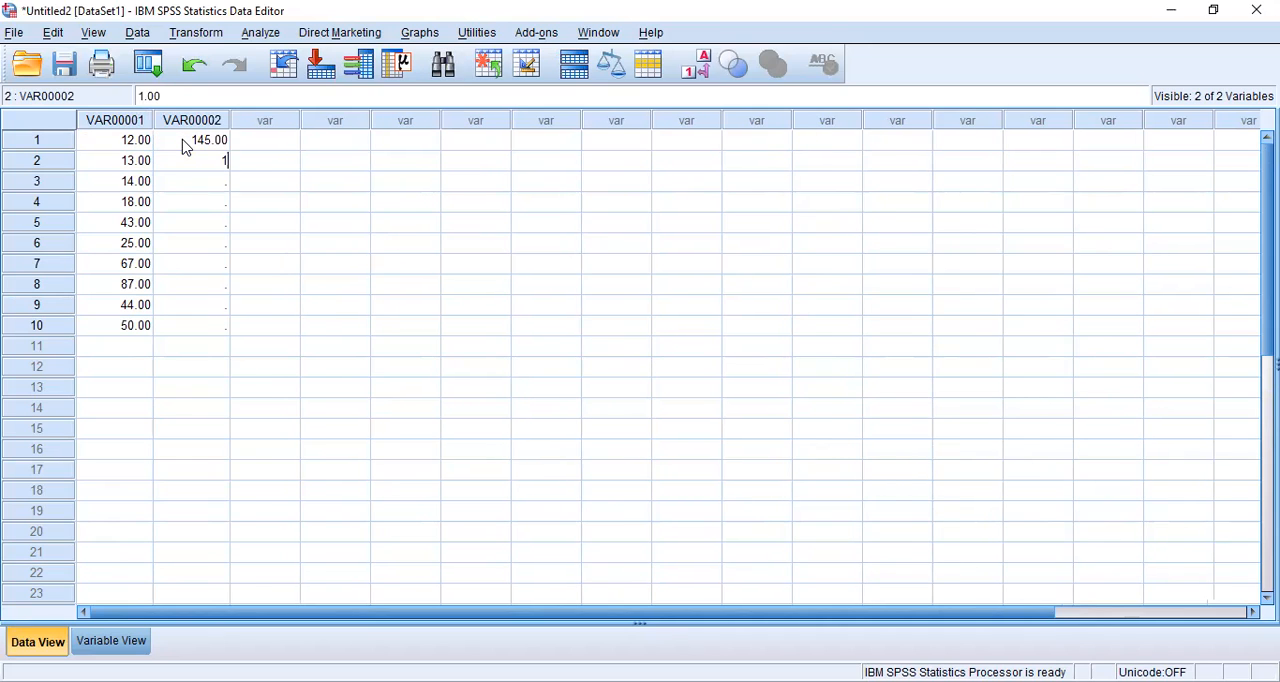
type("70")
key("Return")
type("177")
key("Return")
type("165")
key("Return")
type("155")
key("Return")
Step: Enter 178, 190, 188, 166 and 154 in rows 6 to 10 of the second column
type("178")
key("Return")
type("1")
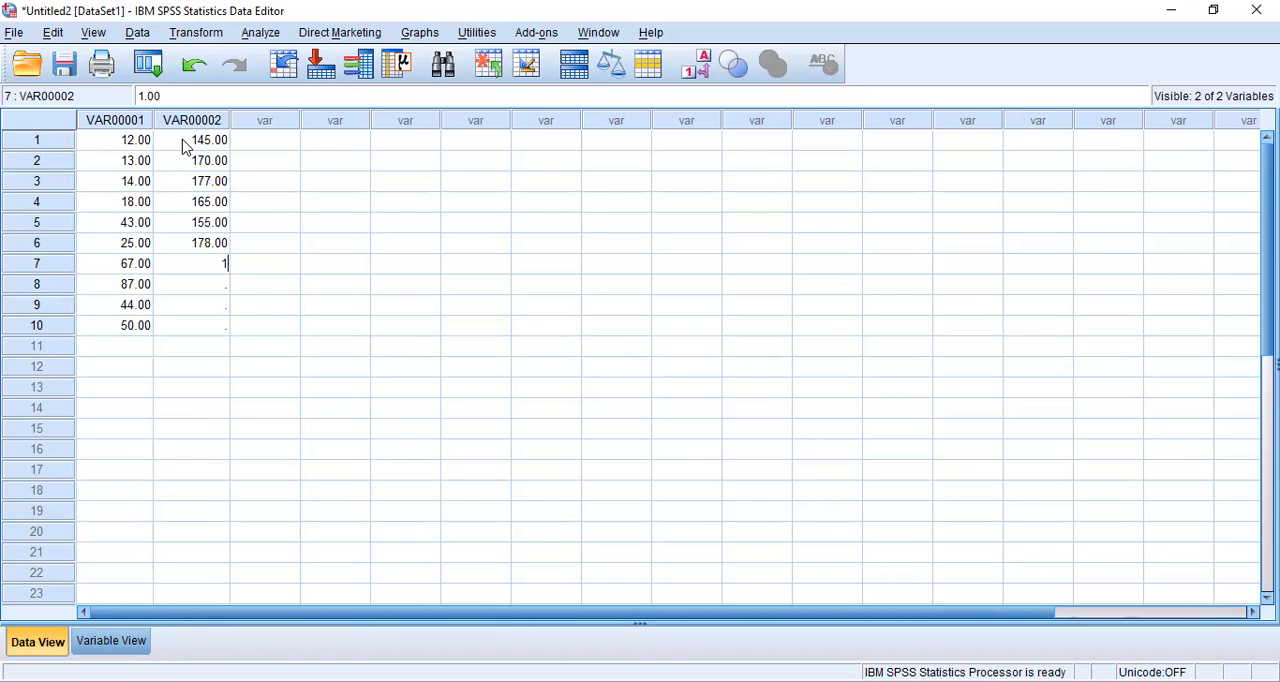
type("90")
key("Return")
type("188")
key("Return")
type("166")
key("Return")
type("1")
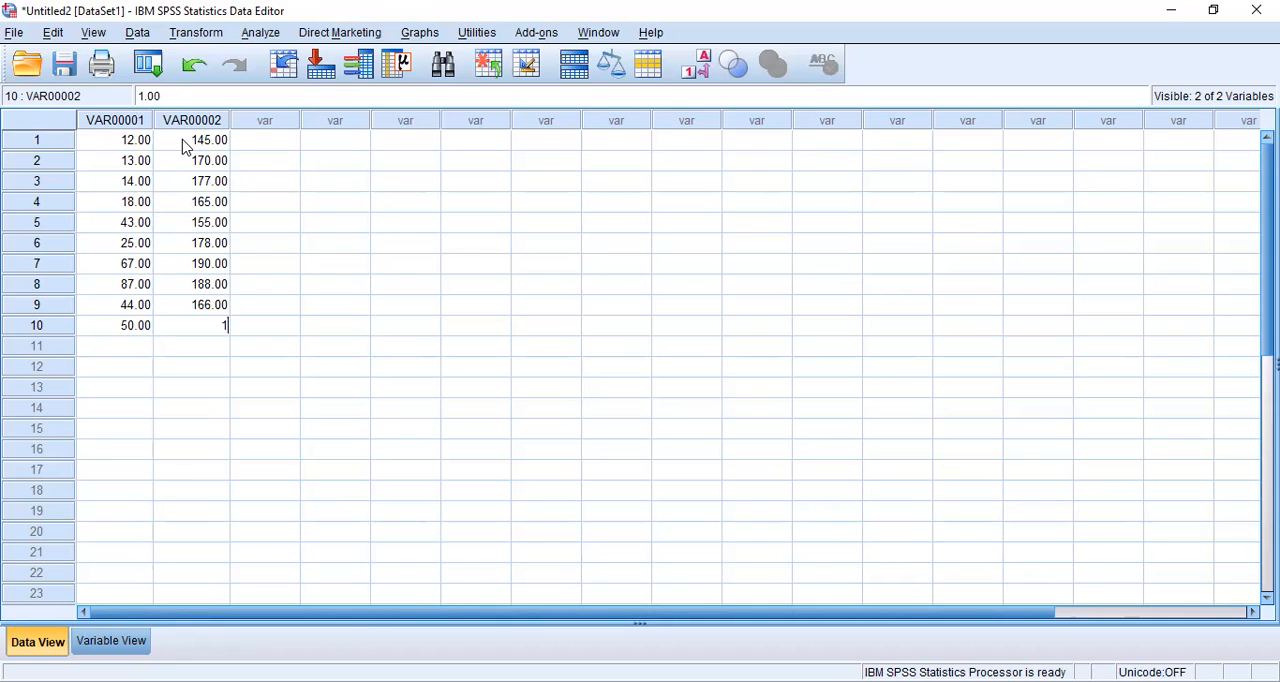
type("54")
key("Return")
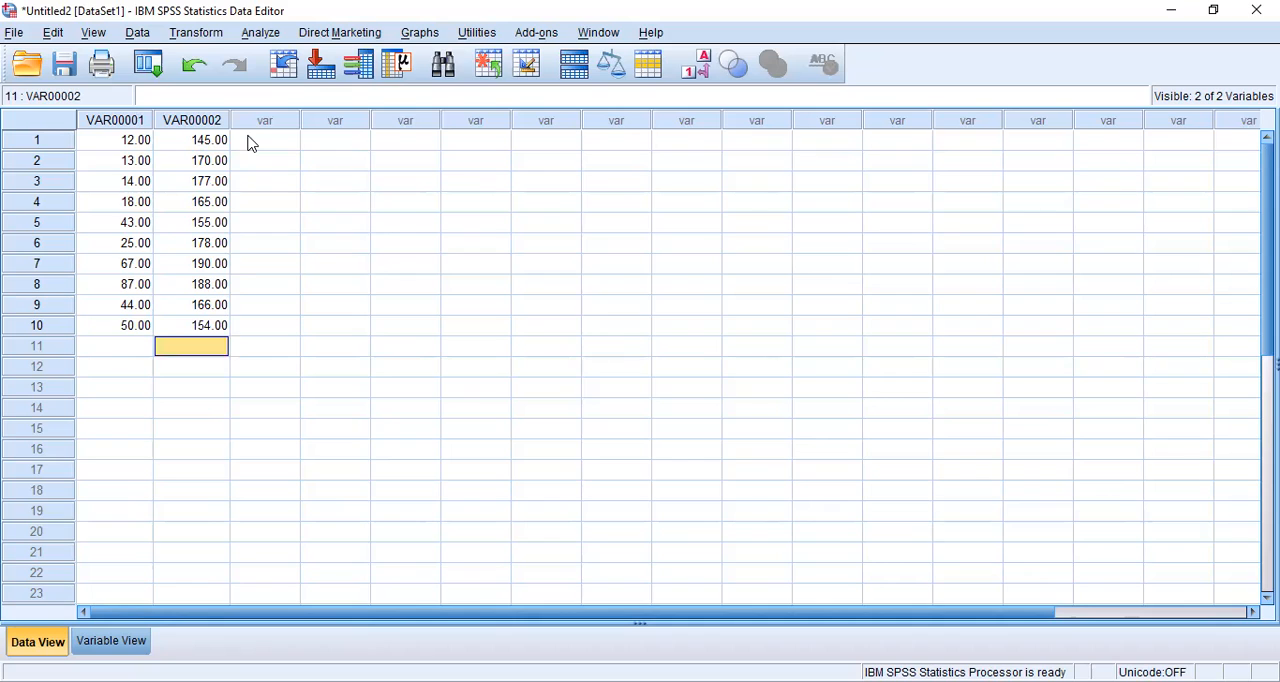
Step: Fill rows 1 to 10 of the third column with alternating values 1 and 0, starting with 1
left_click(251, 144)
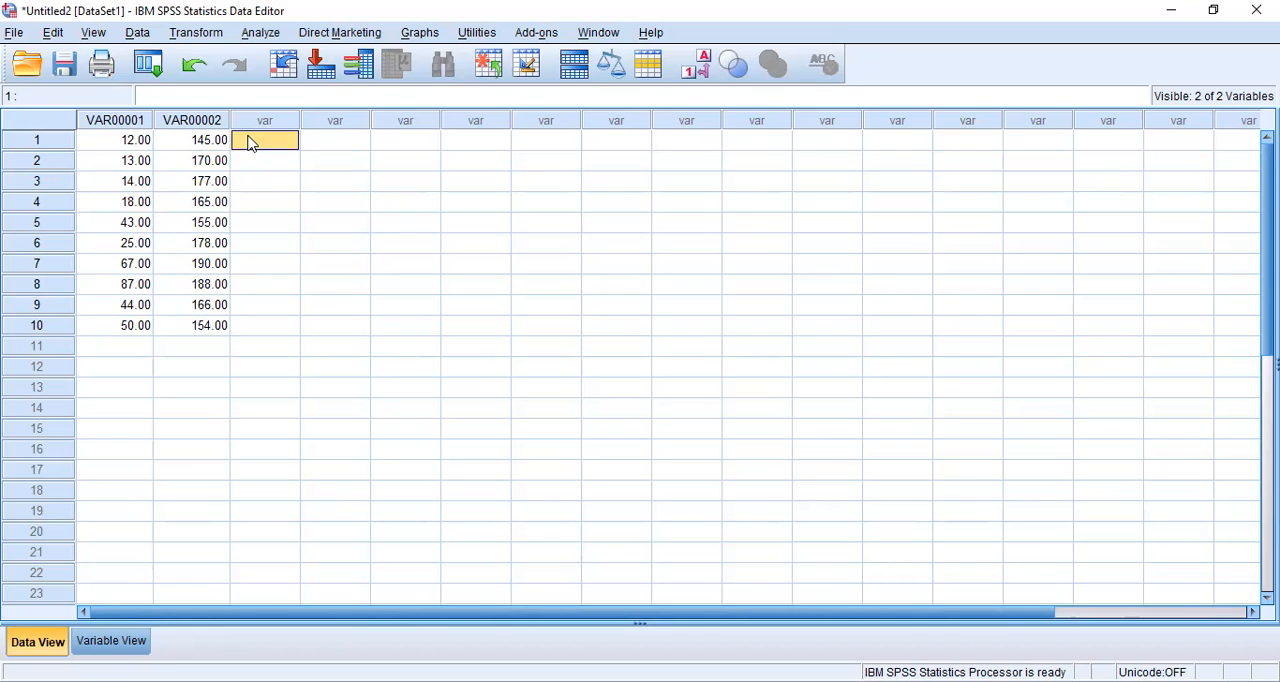
type("1")
key("Return")
type("0")
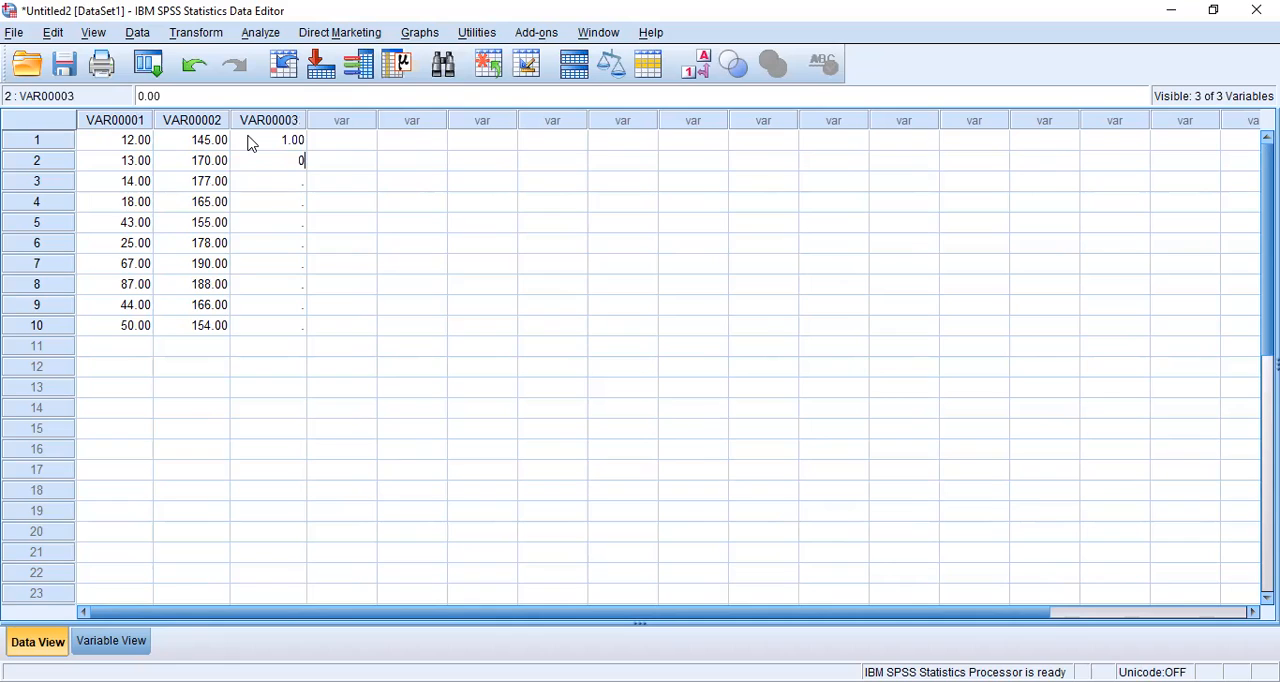
key("Return")
type("1")
key("Return")
type("0")
key("Return")
type("1")
key("Return")
type("0")
key("Return")
type("1")
key("Return")
type("0")
key("Return")
type("1")
key("Return")
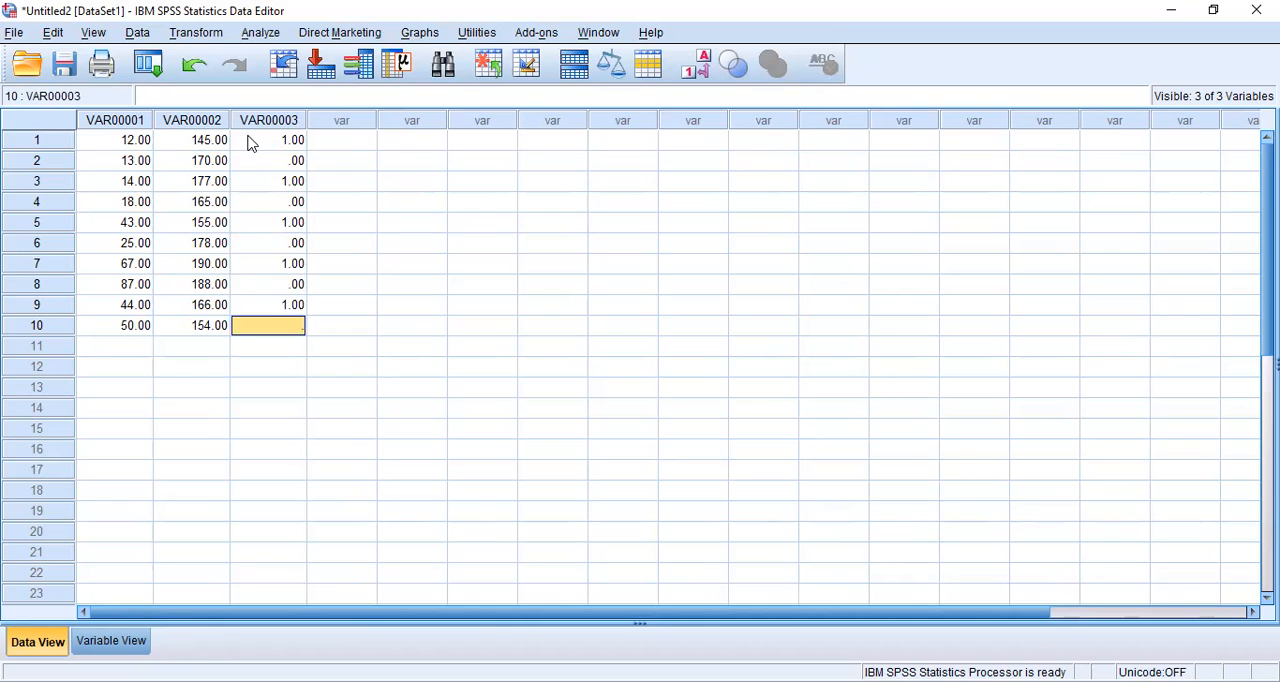
type("0")
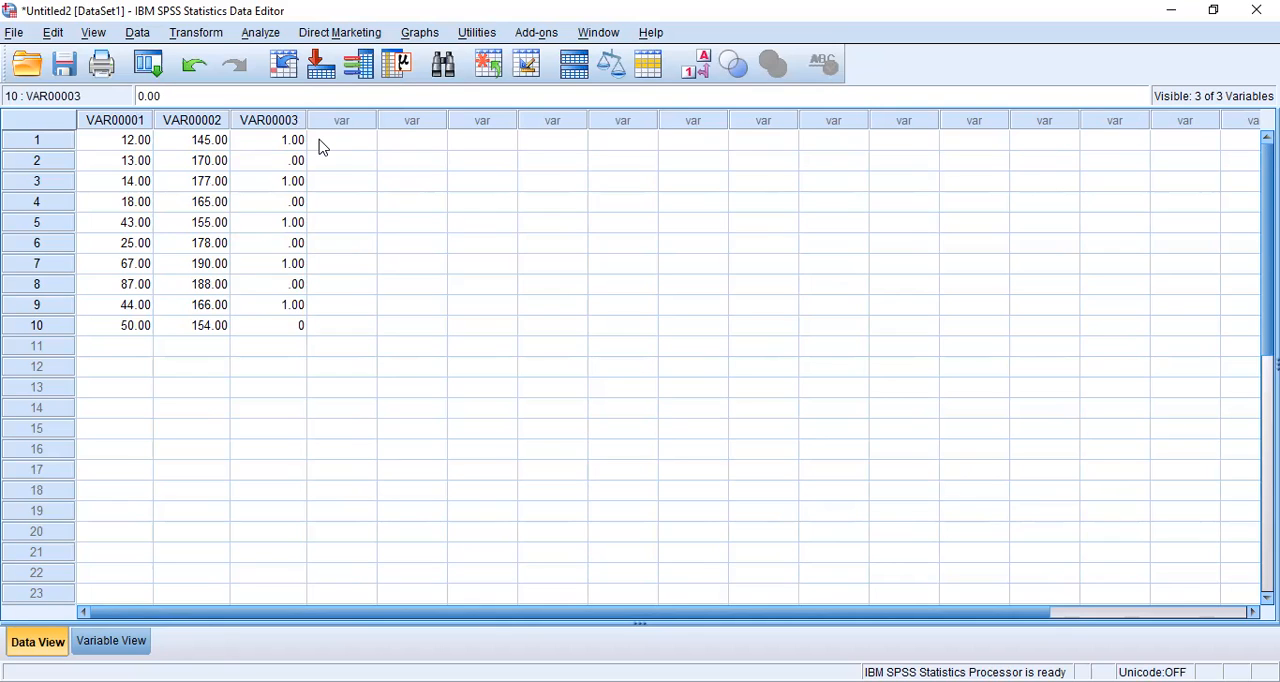
Step: Enter the text codes L and P in the first two rows of the fourth column
left_click(322, 147)
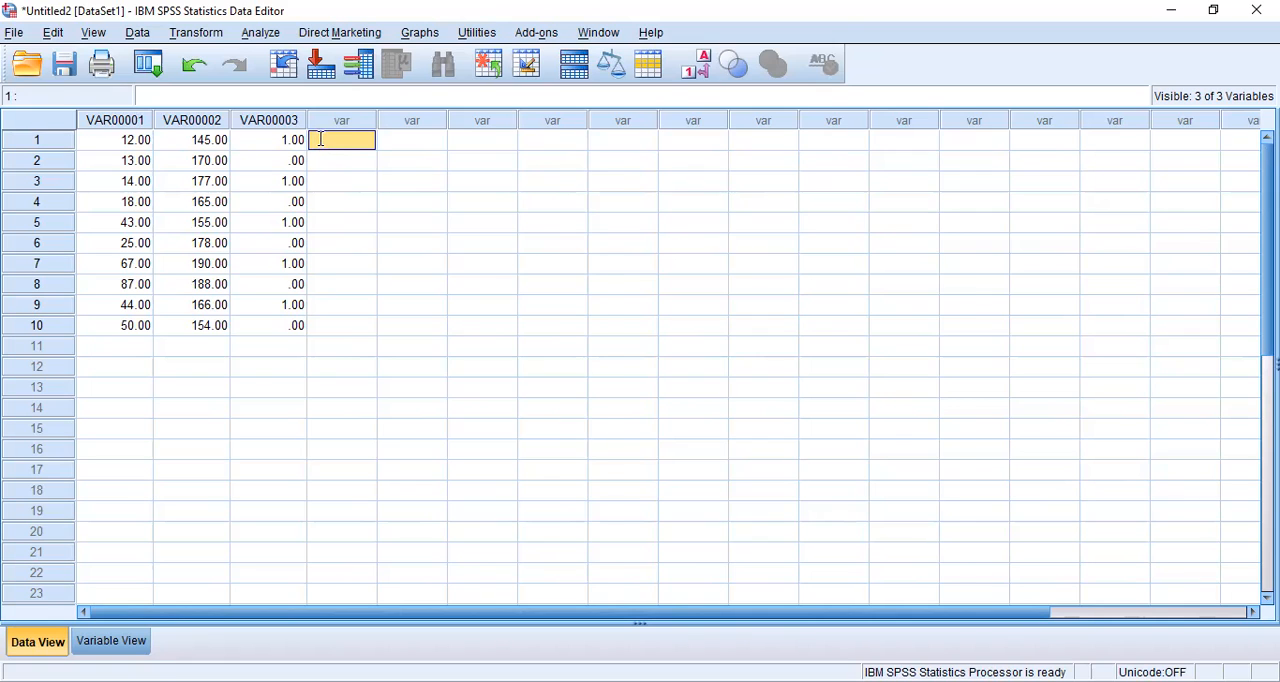
type("L")
key("Return")
type("P")
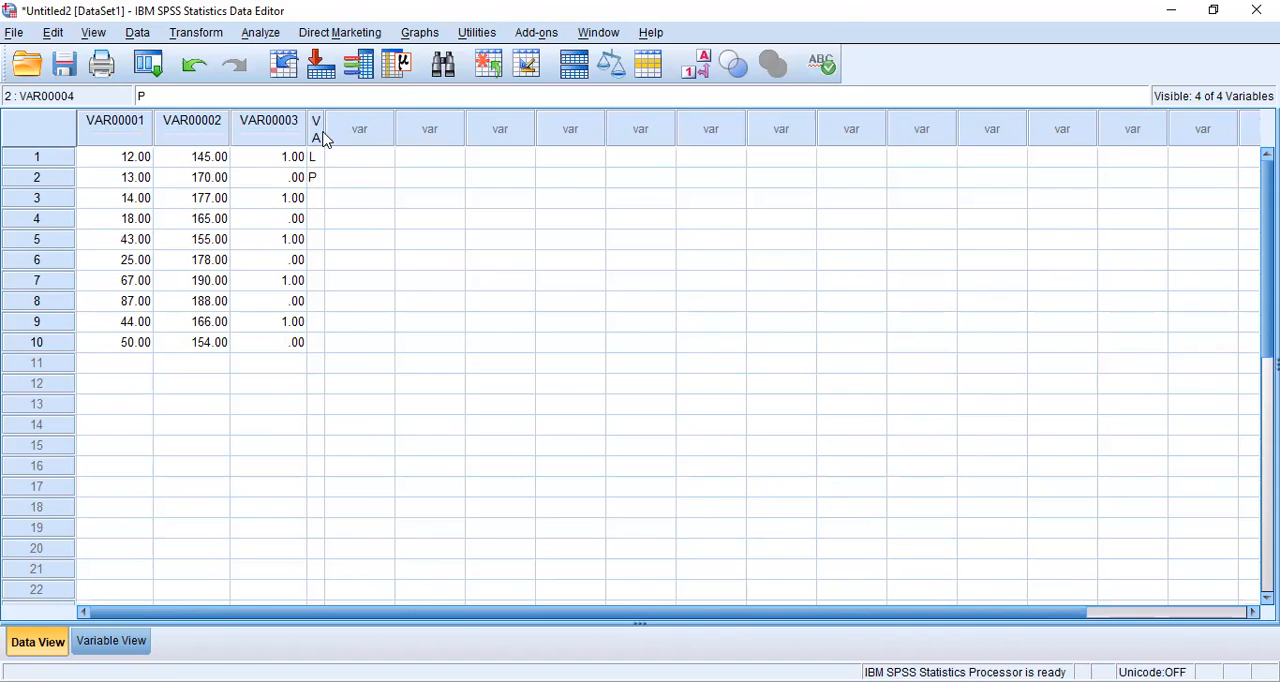
Step: Widen the narrow fourth column in the data grid so that its full variable name fits on one line
double_click(320, 136)
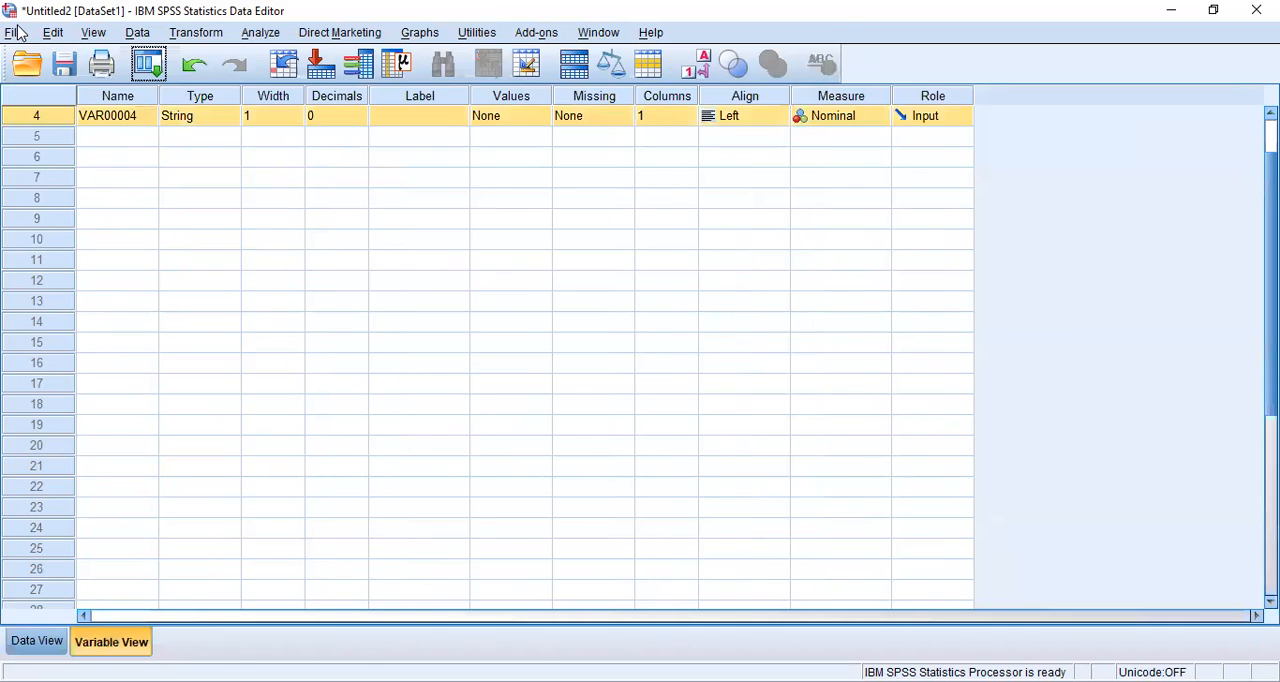
left_click(55, 648)
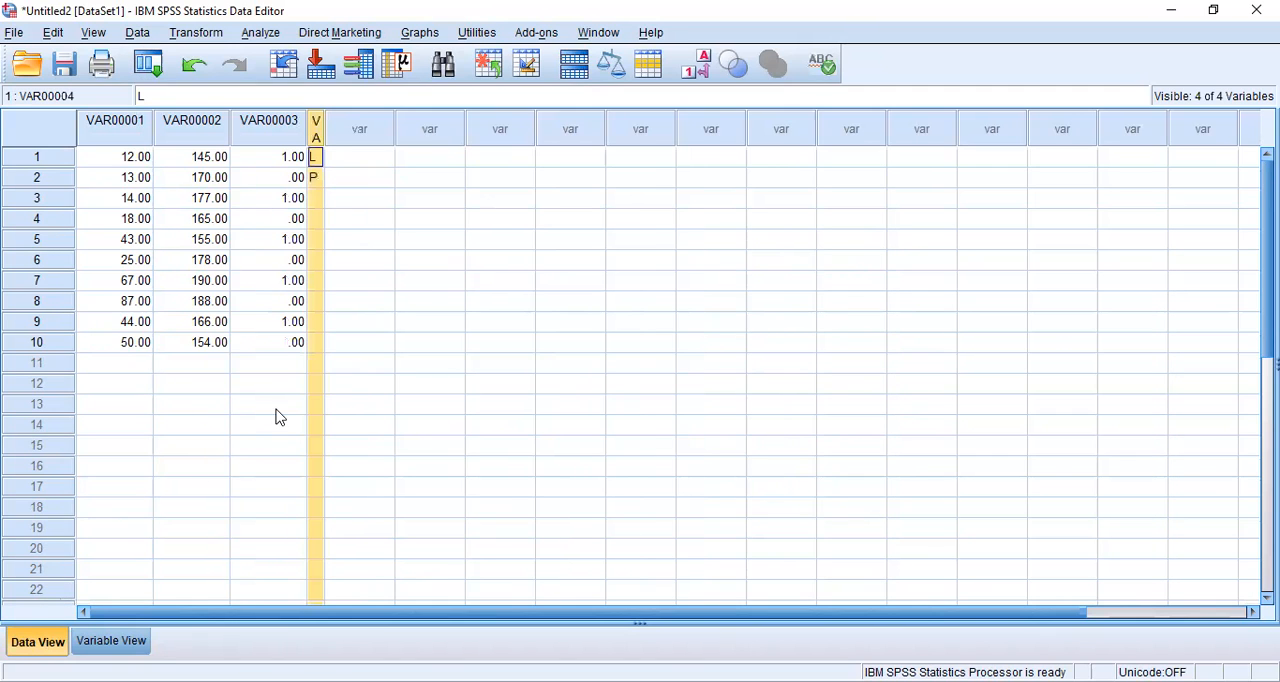
left_click_drag(324, 128, 376, 125)
Step: Enter 1, 3, 4, 2 and 3 in rows 1 to 5 of the fifth column
left_click(389, 148)
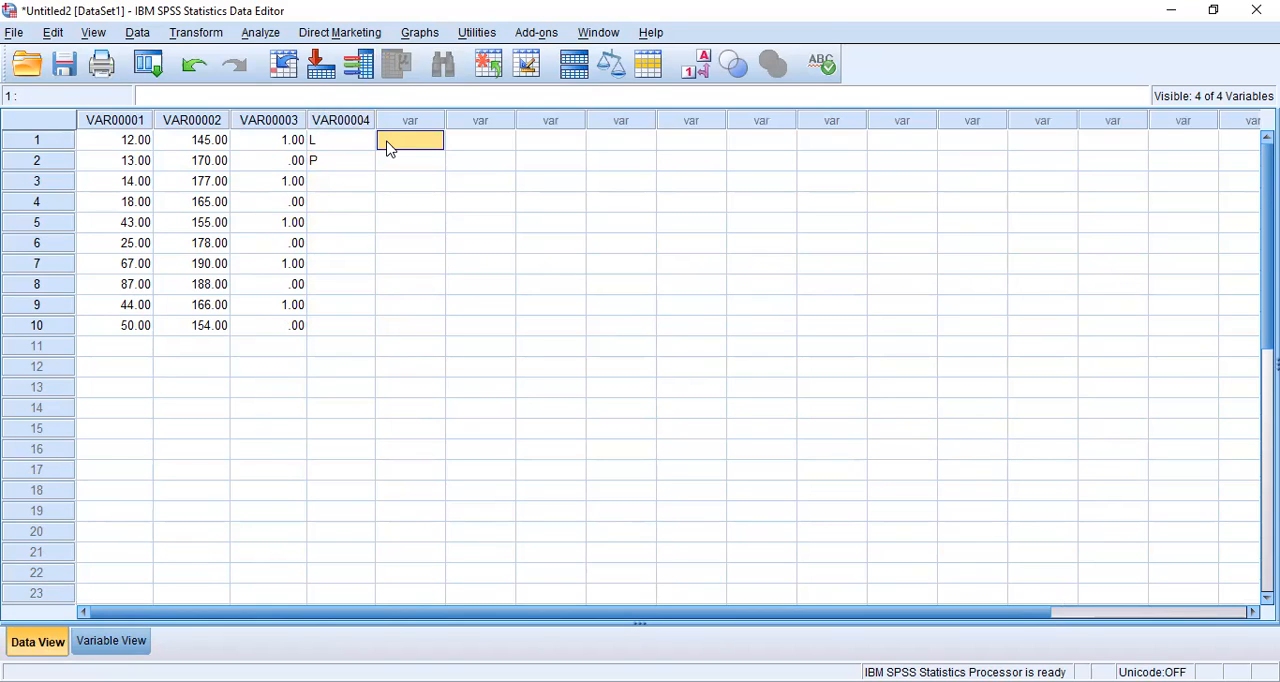
type("1")
key("Return")
type("3")
key("Return")
type("4")
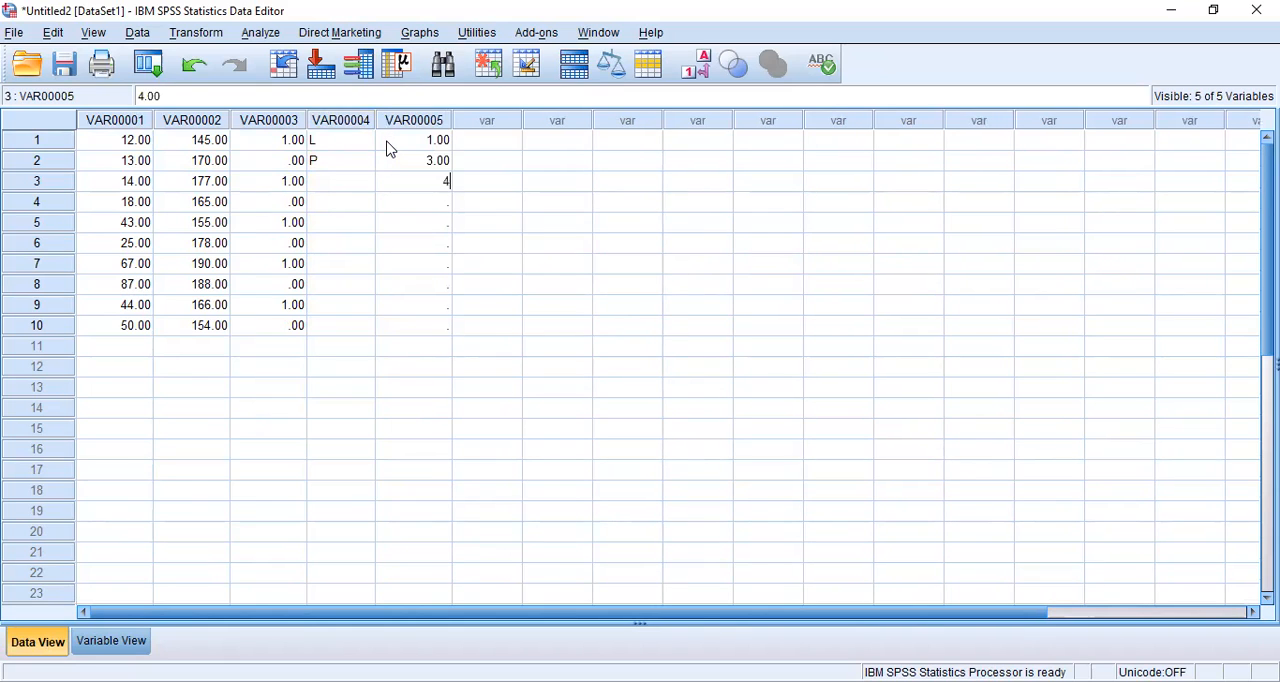
key("Return")
type("2")
key("Return")
type("3")
key("Return")
Step: Enter 2, 2, 4, 1 and 3 in rows 6 to 10 of the fifth column
type("2")
key("Return")
type("2")
key("Return")
type("4")
key("Return")
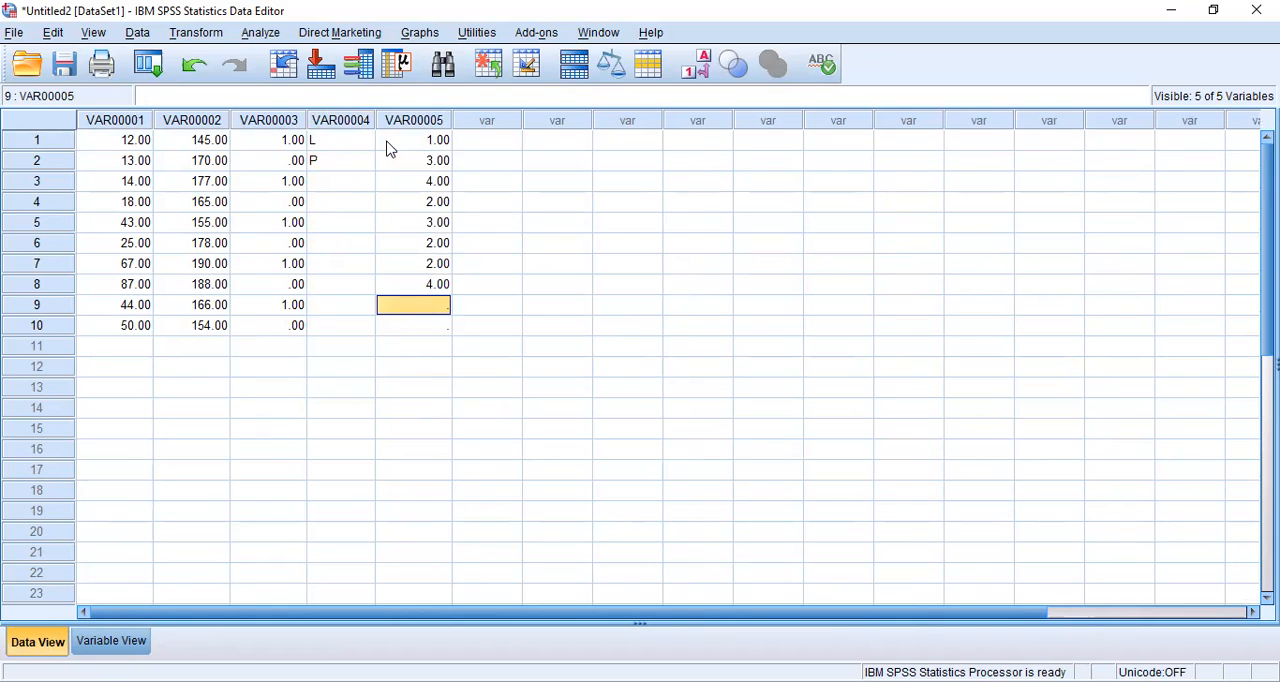
type("1")
key("Return")
type("3")
key("Return")
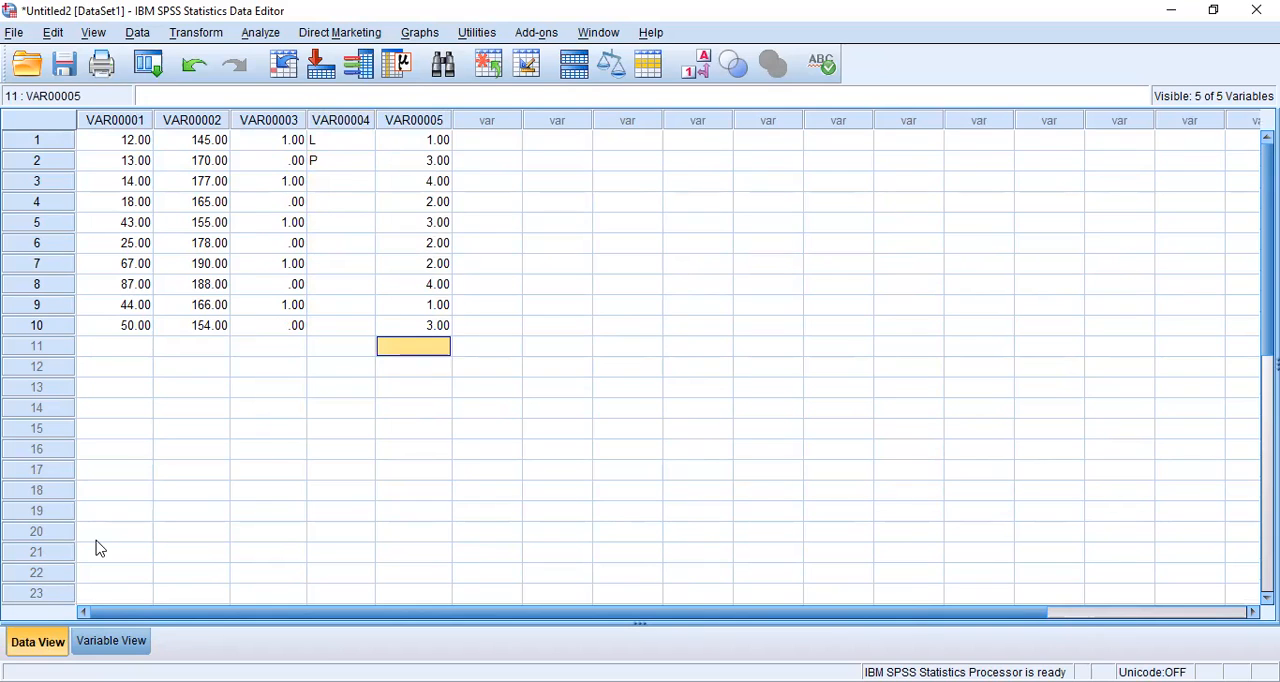
Step: In the variable definitions, rename the first three variables Berat, Tinggi and Gender
left_click(112, 641)
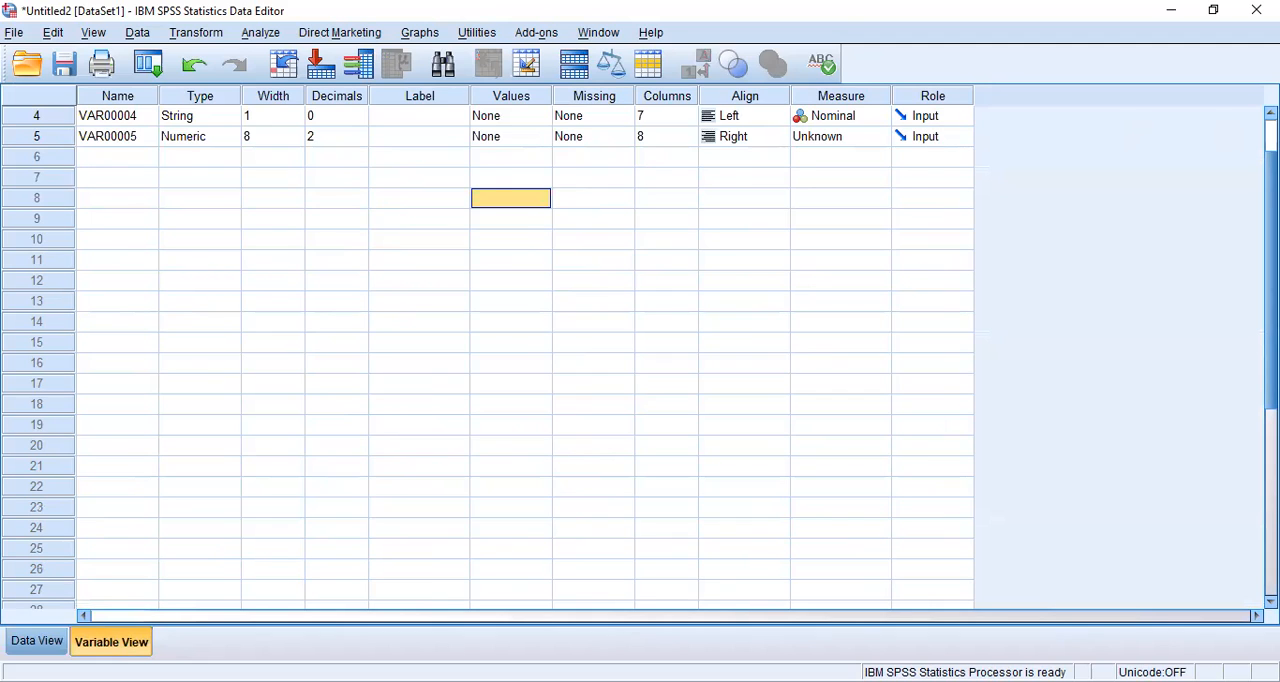
scroll(680, 196, "up", 1)
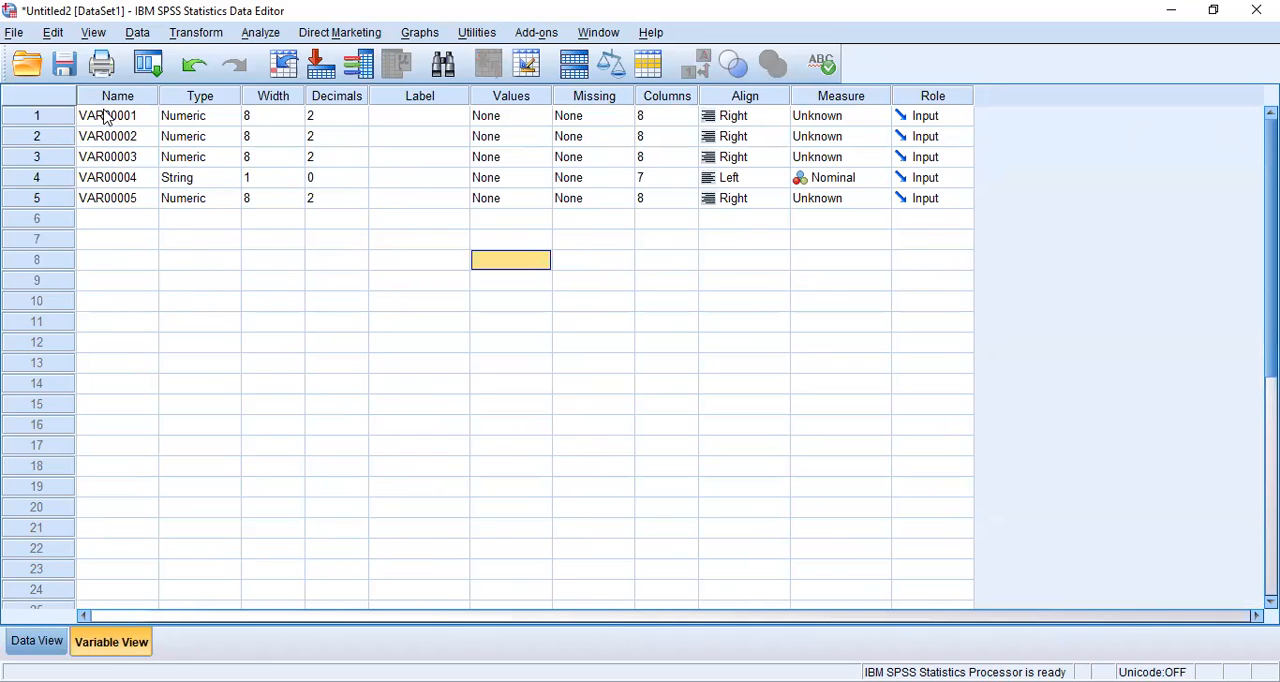
left_click(107, 117)
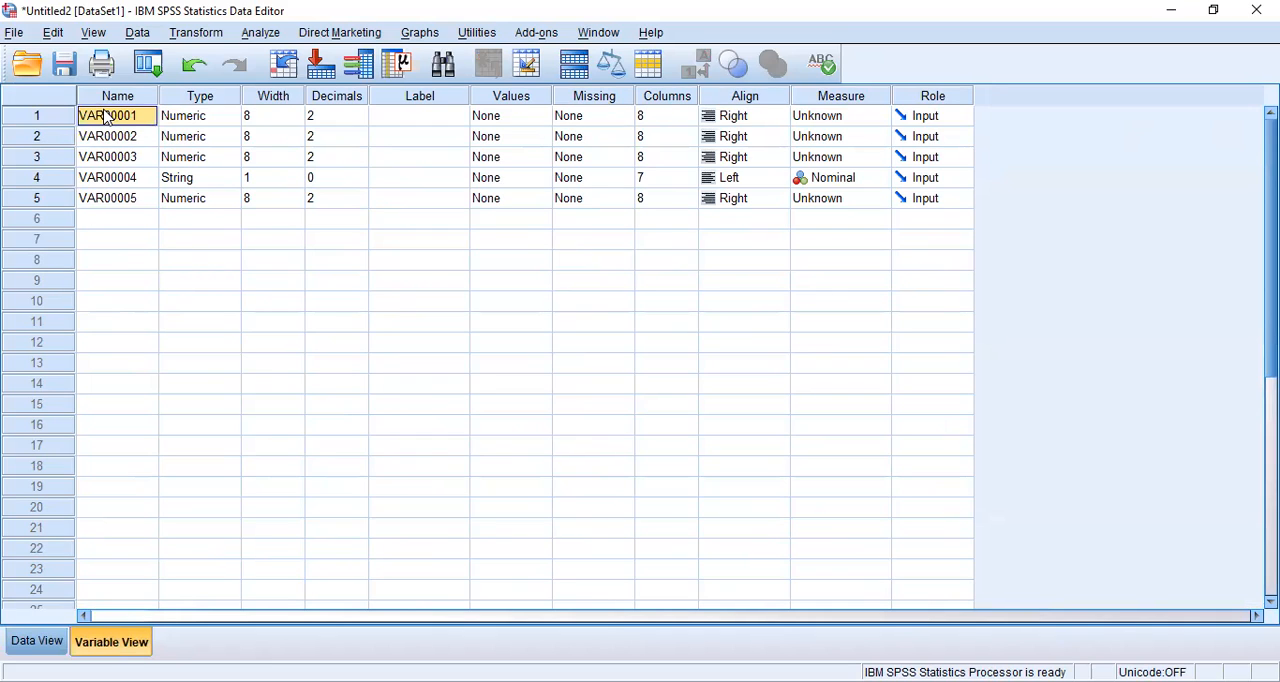
type("B")
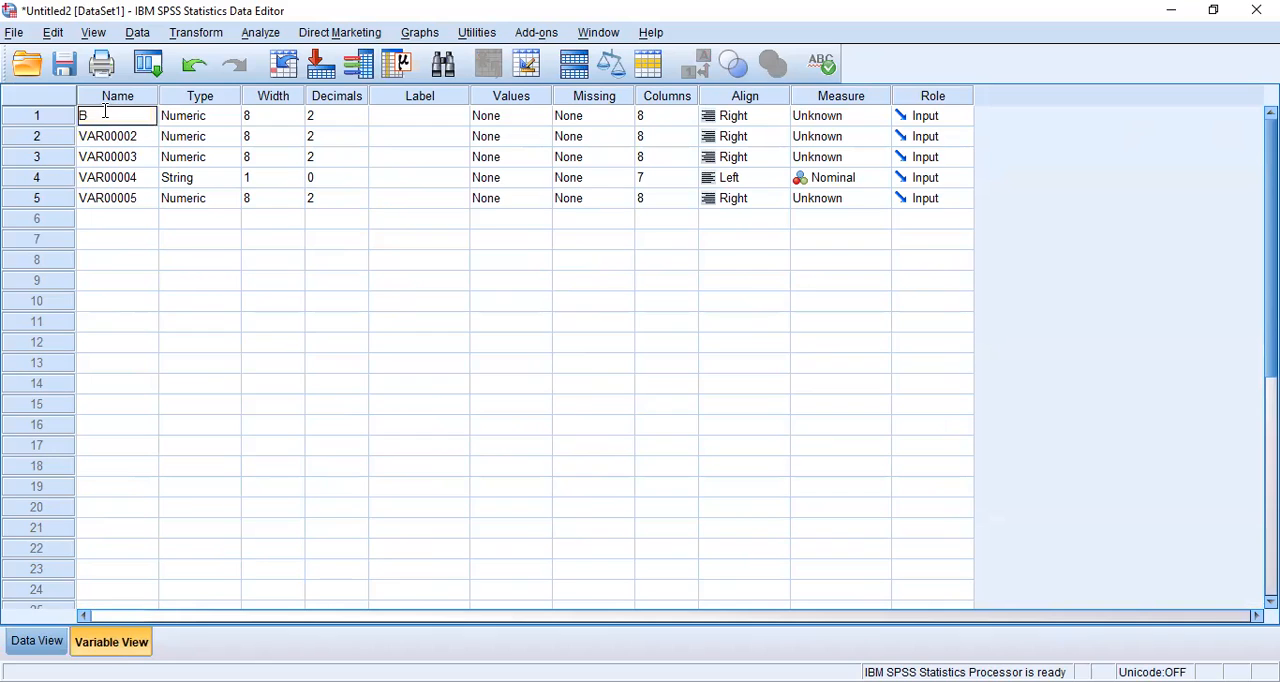
type("era")
key("Return")
type("Tinggi")
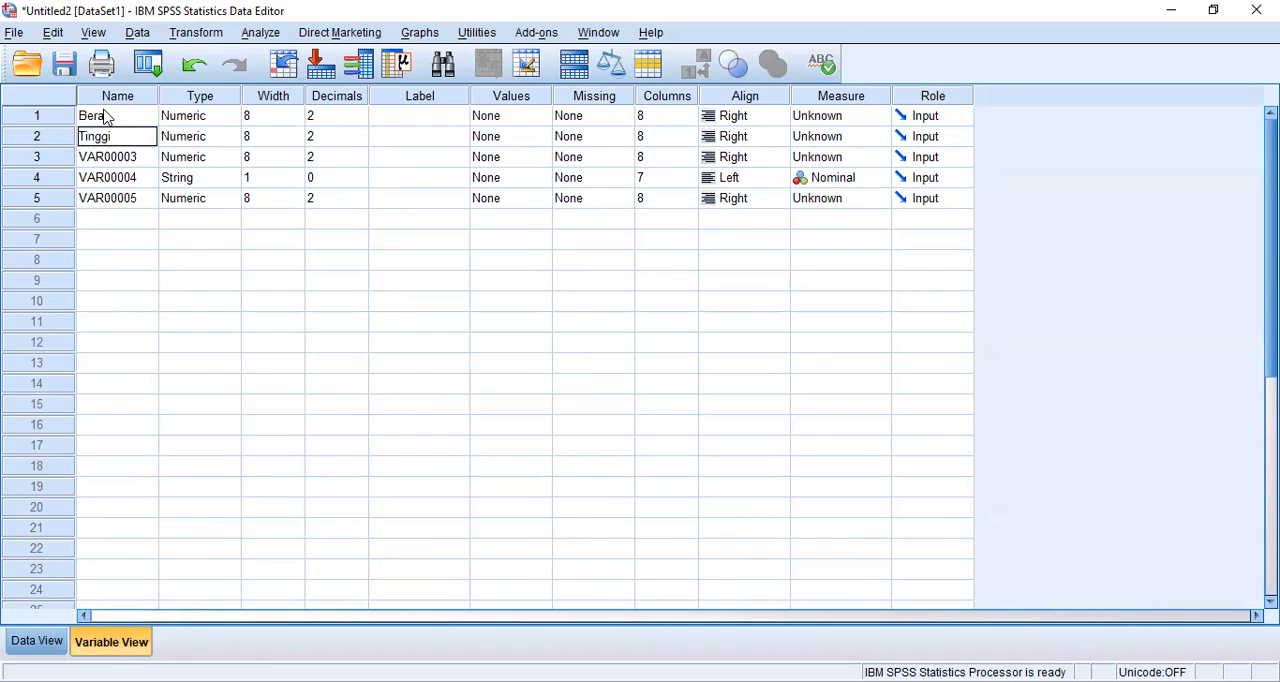
key("Return")
type("Gend")
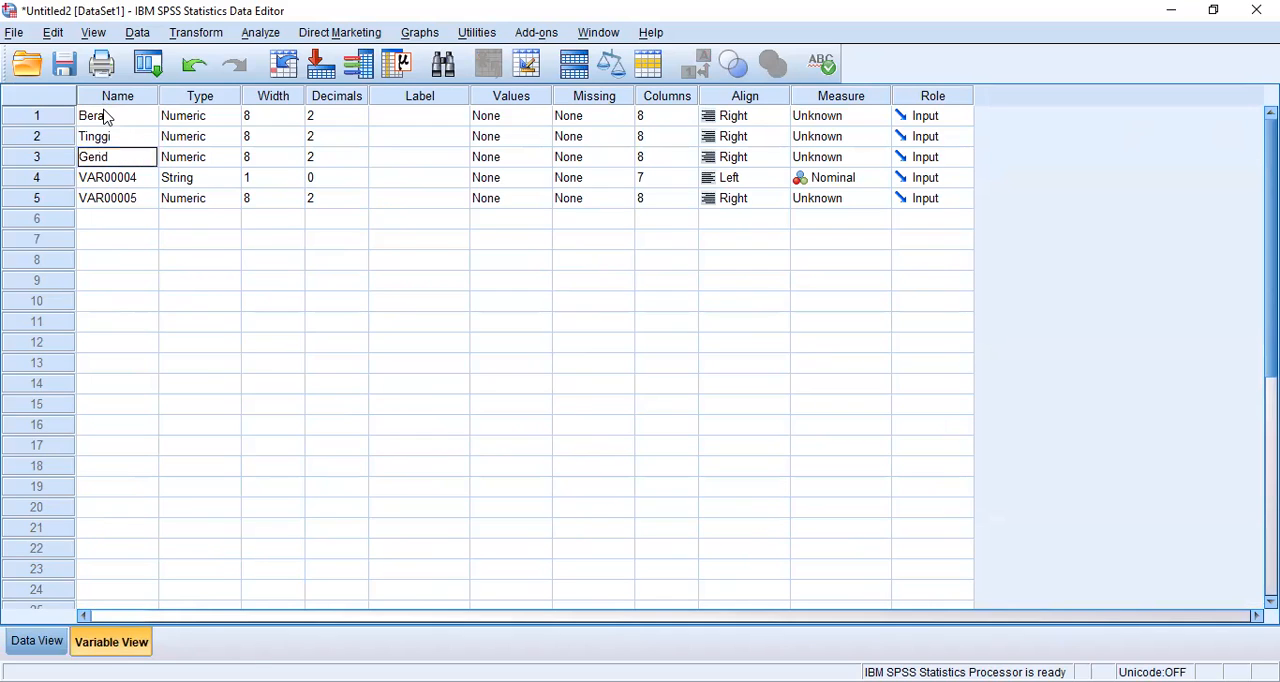
type("er")
key("Return")
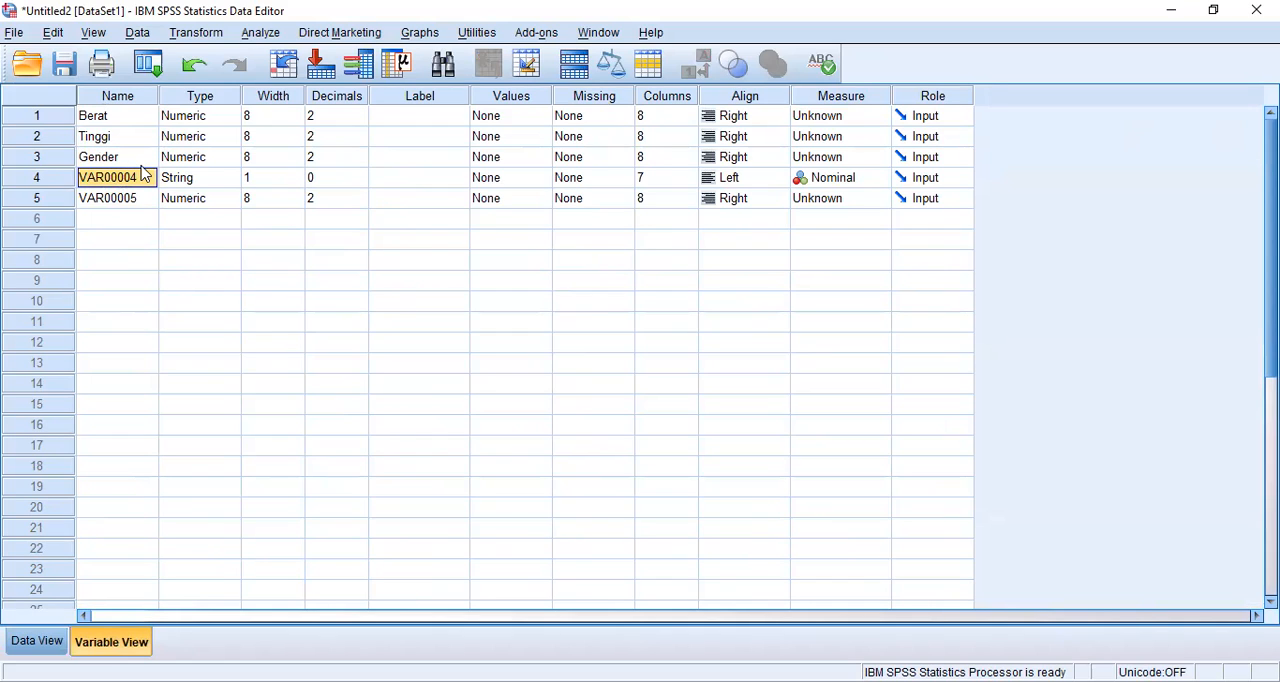
Step: Rename the fourth variable Keterangan and the fifth variable Status
type("Keterangan")
key("Return")
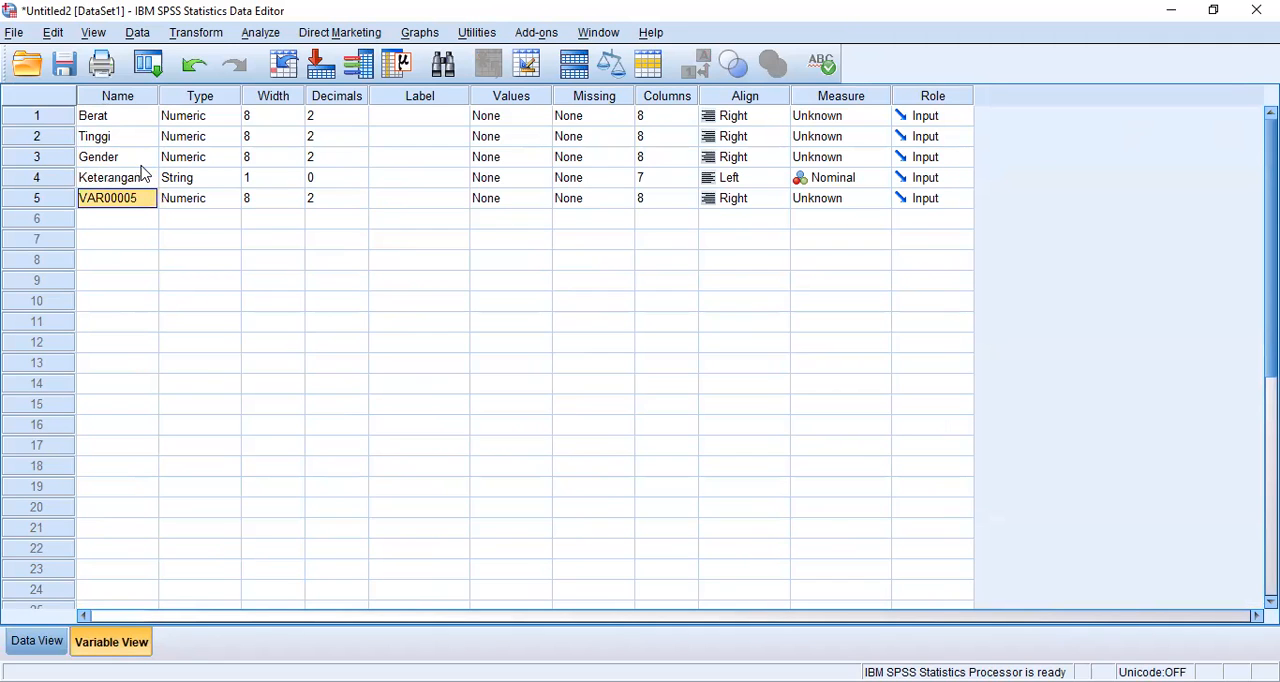
type("Status")
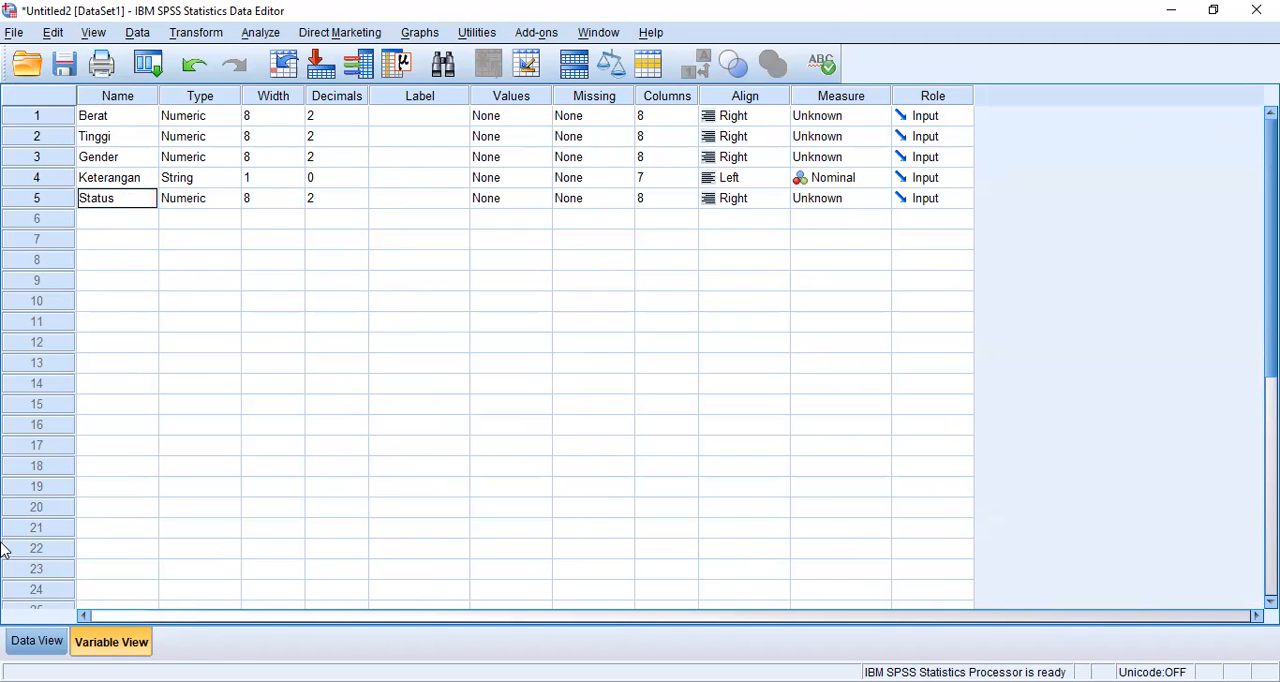
Step: Check the renamed columns by switching between the data grid and the variable definitions, ending on the data grid
left_click(38, 642)
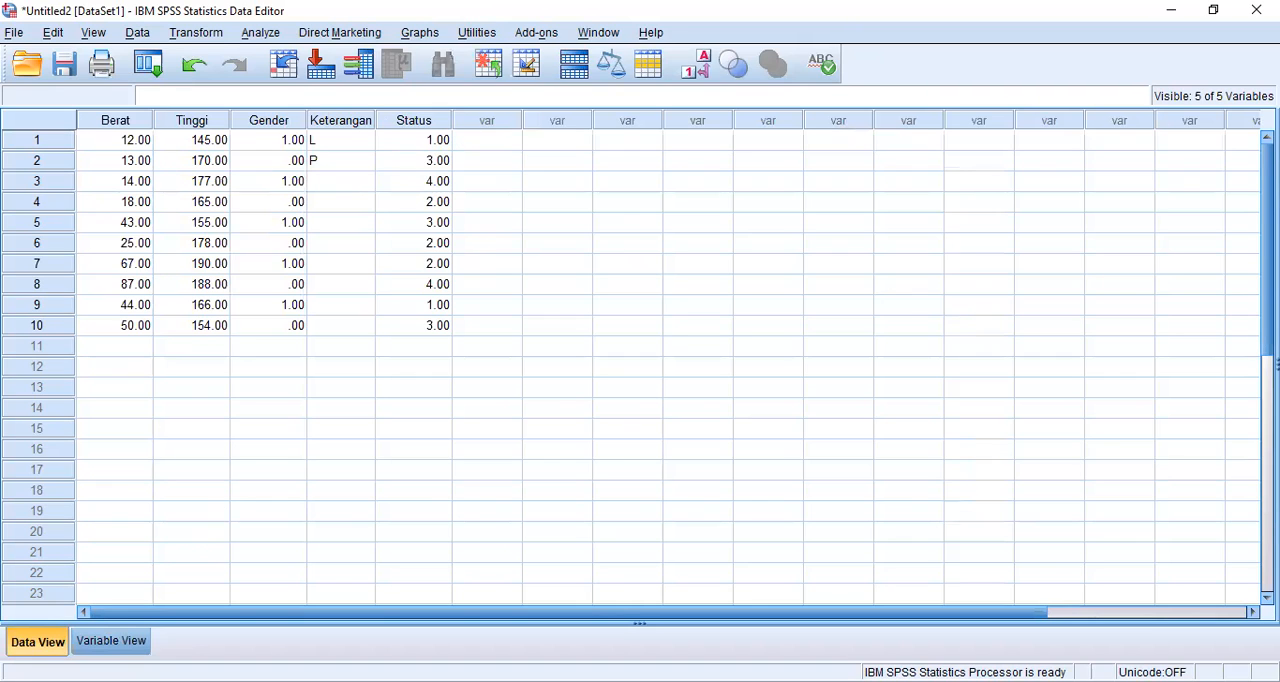
key("ctrl+t")
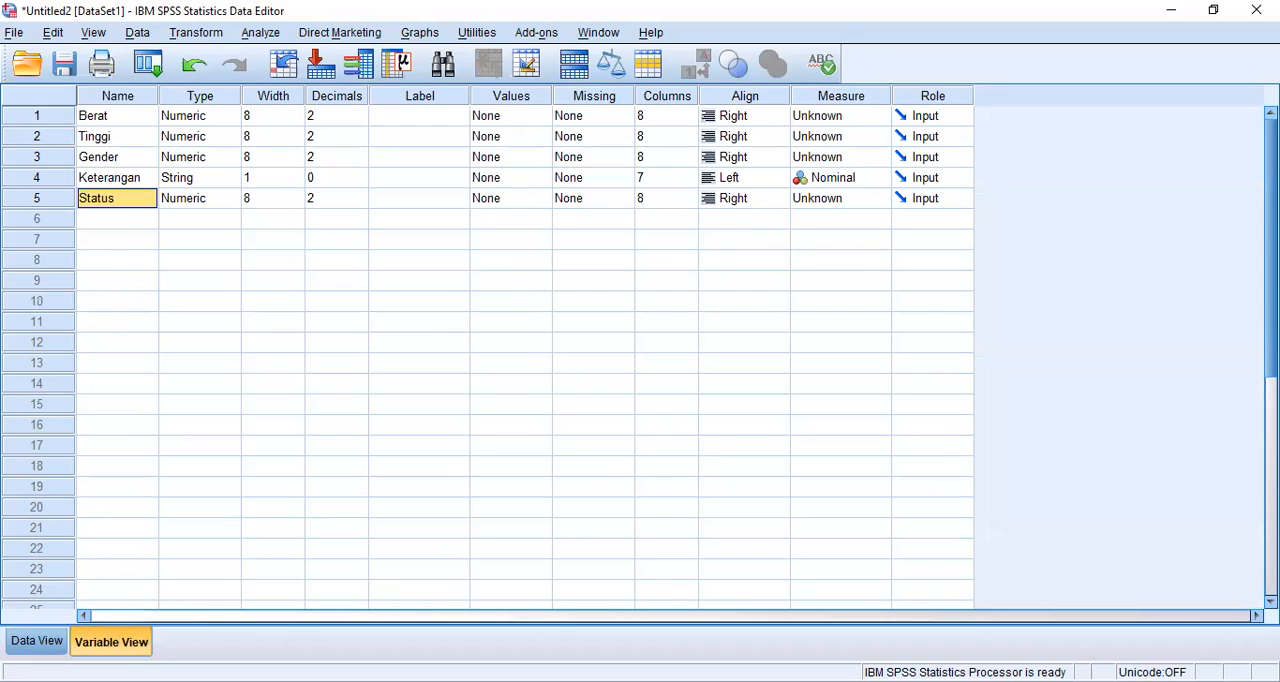
left_click(33, 643)
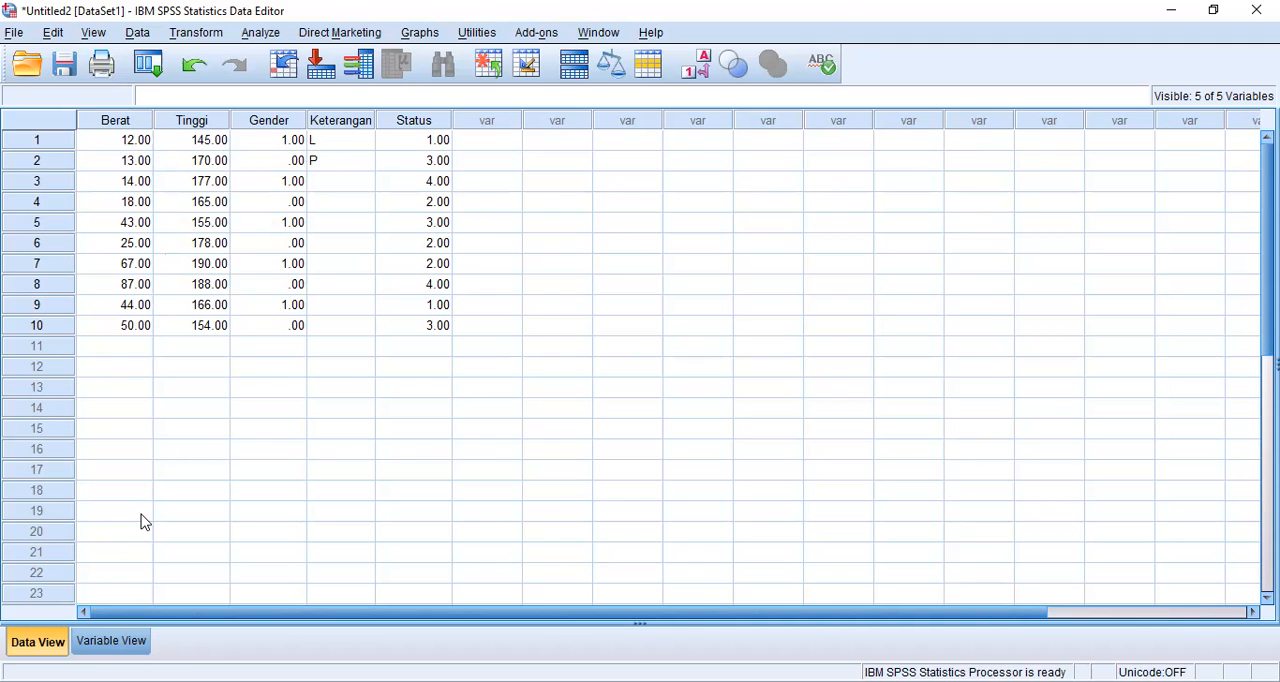
left_click(134, 646)
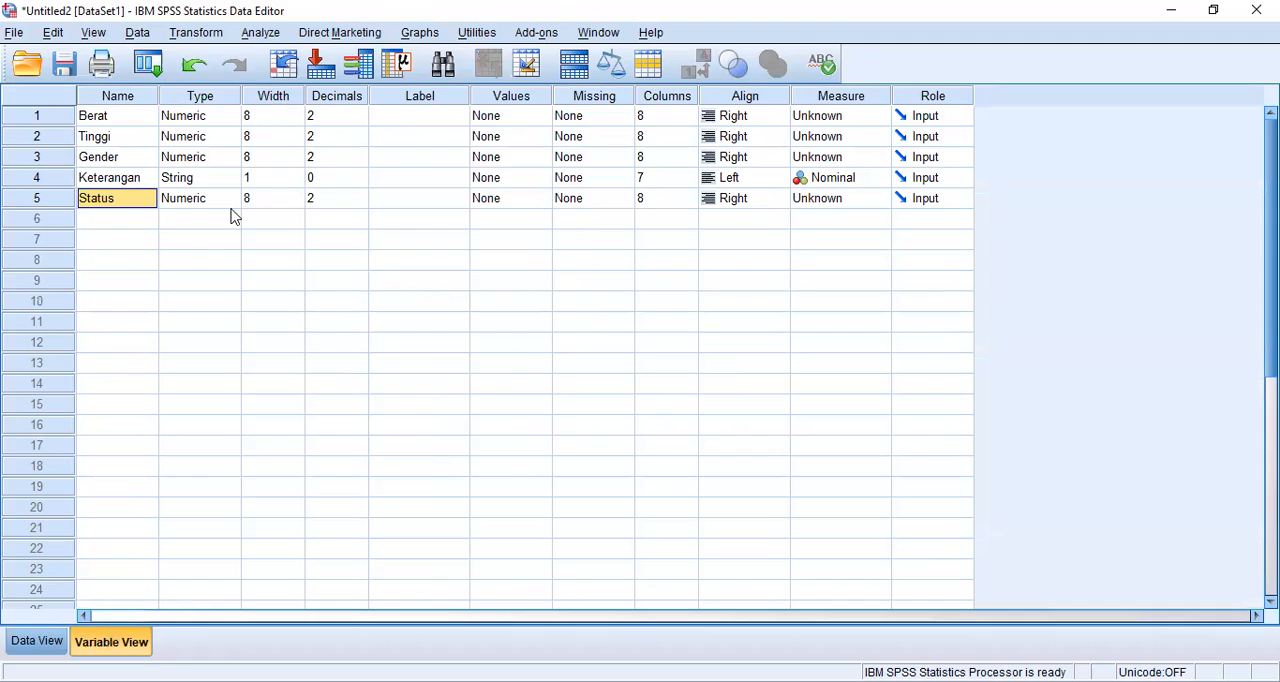
left_click(43, 642)
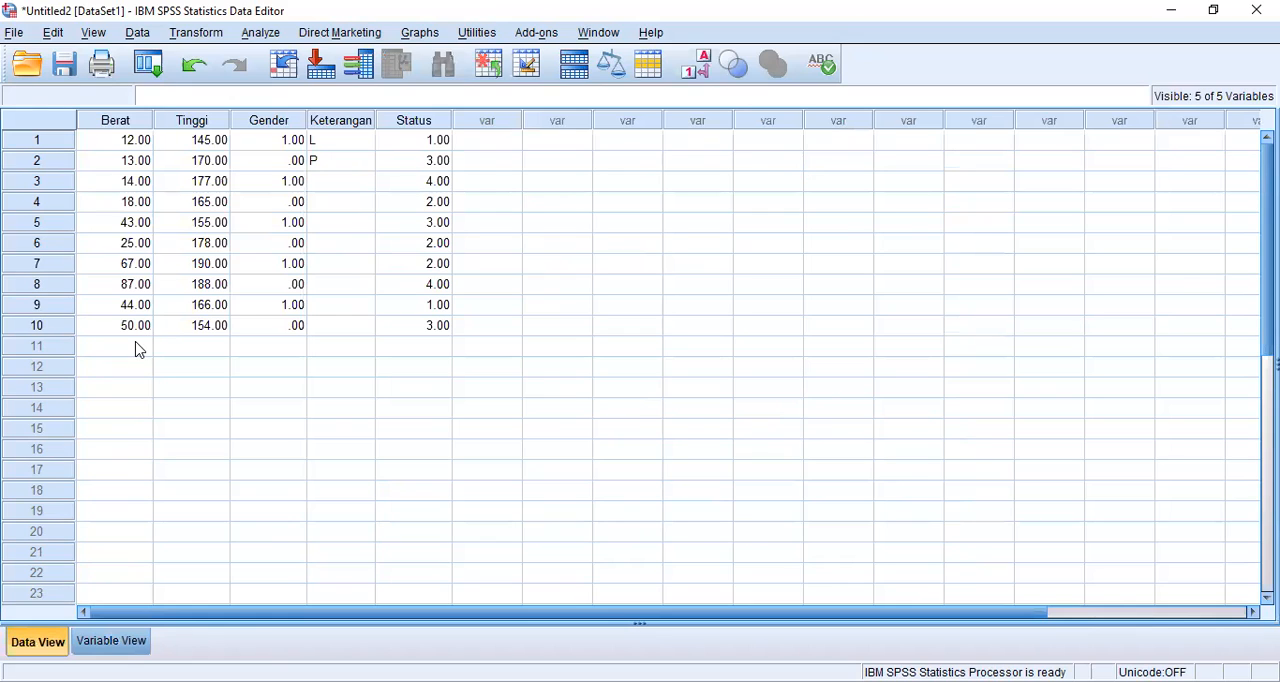
left_click(139, 346)
type("12134566")
key("BackSpace")
key("Escape")
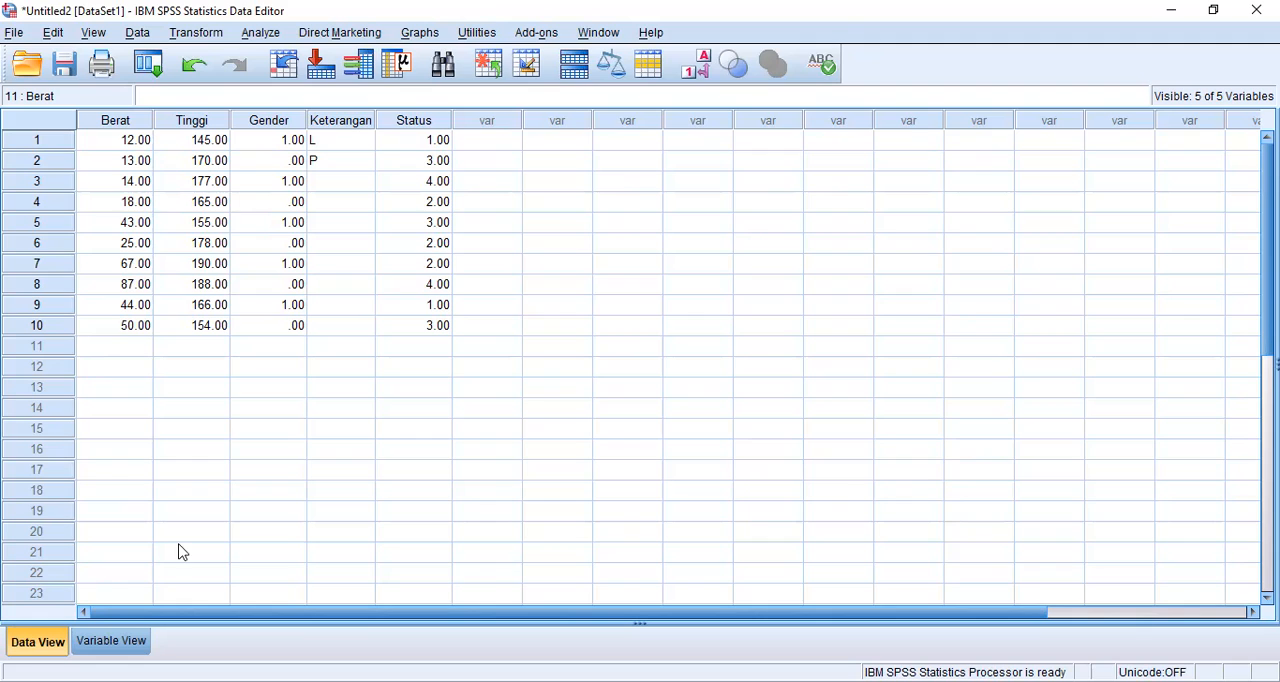
Step: In the variable definitions, set the width of Berat and Tinggi to 3
left_click(112, 650)
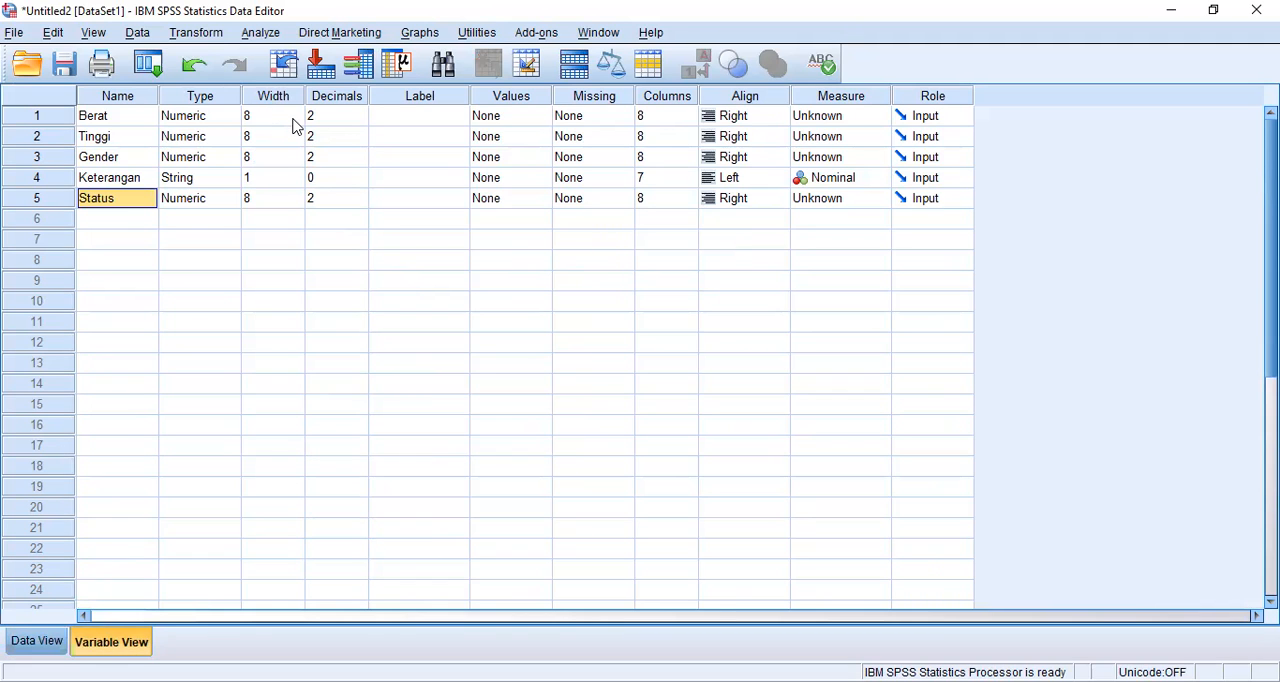
left_click(294, 124)
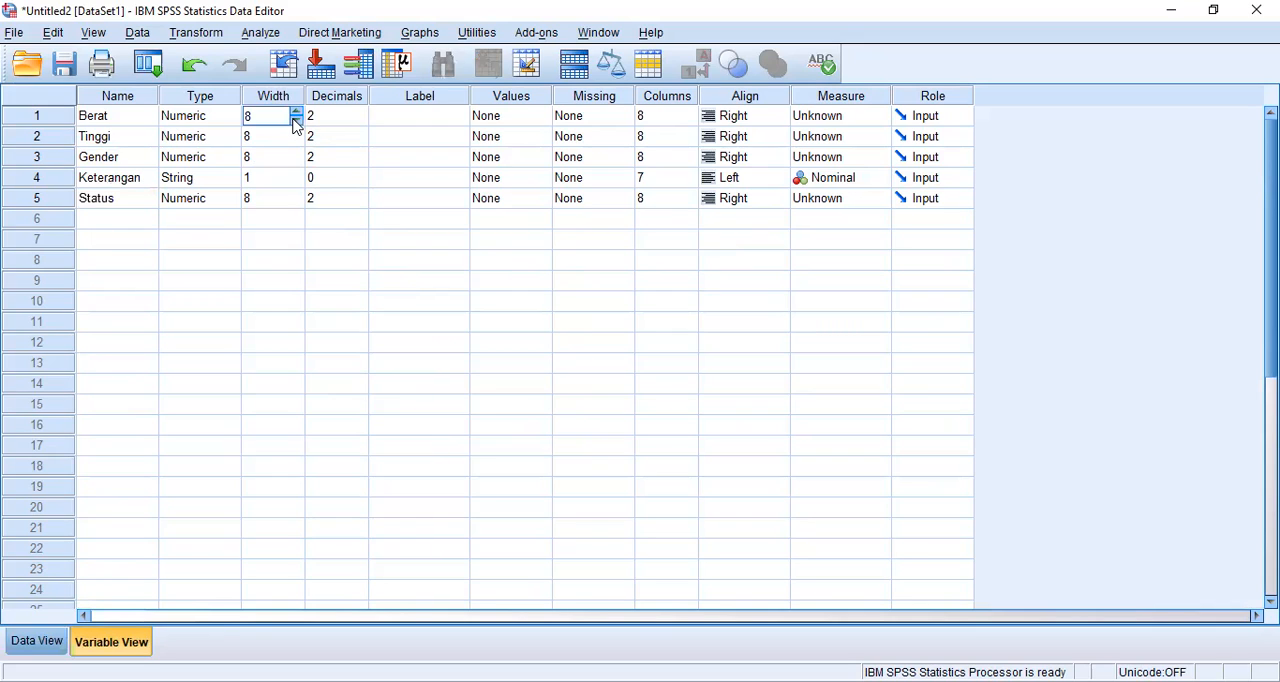
double_click(296, 124)
left_click(297, 144)
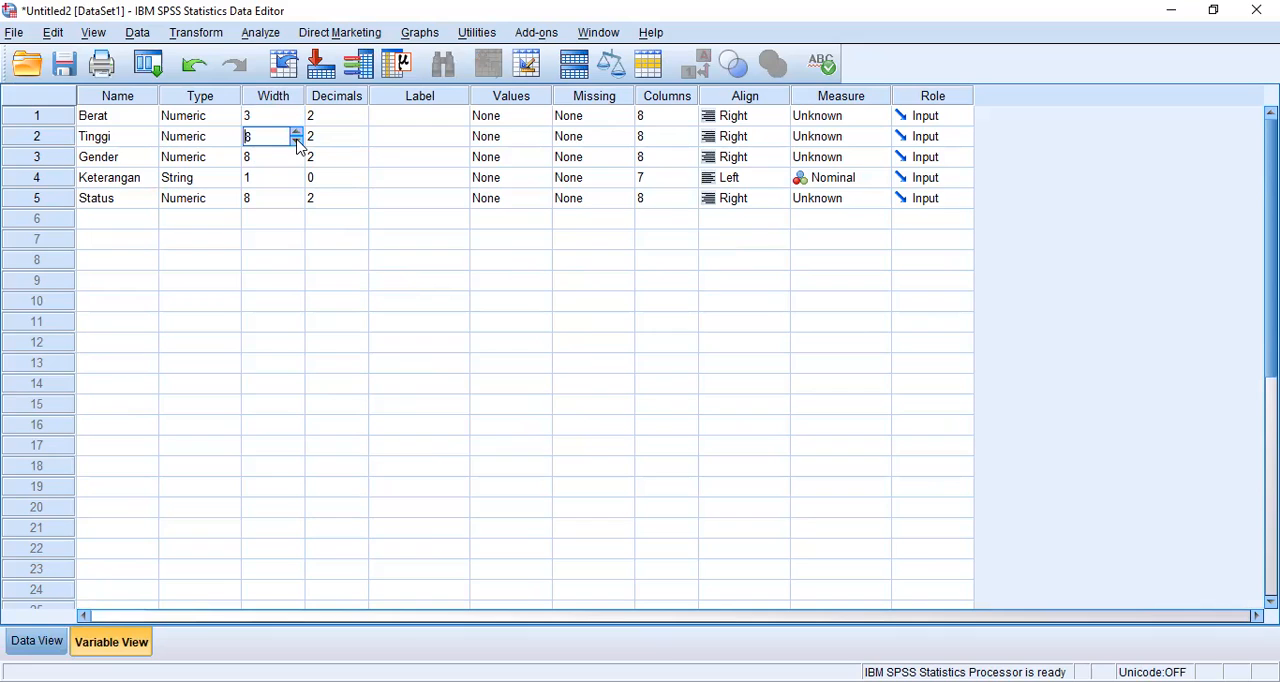
triple_click(297, 140)
left_click(296, 140)
Step: Set the width of Gender, Keterangan and Status to 3
left_click(287, 157)
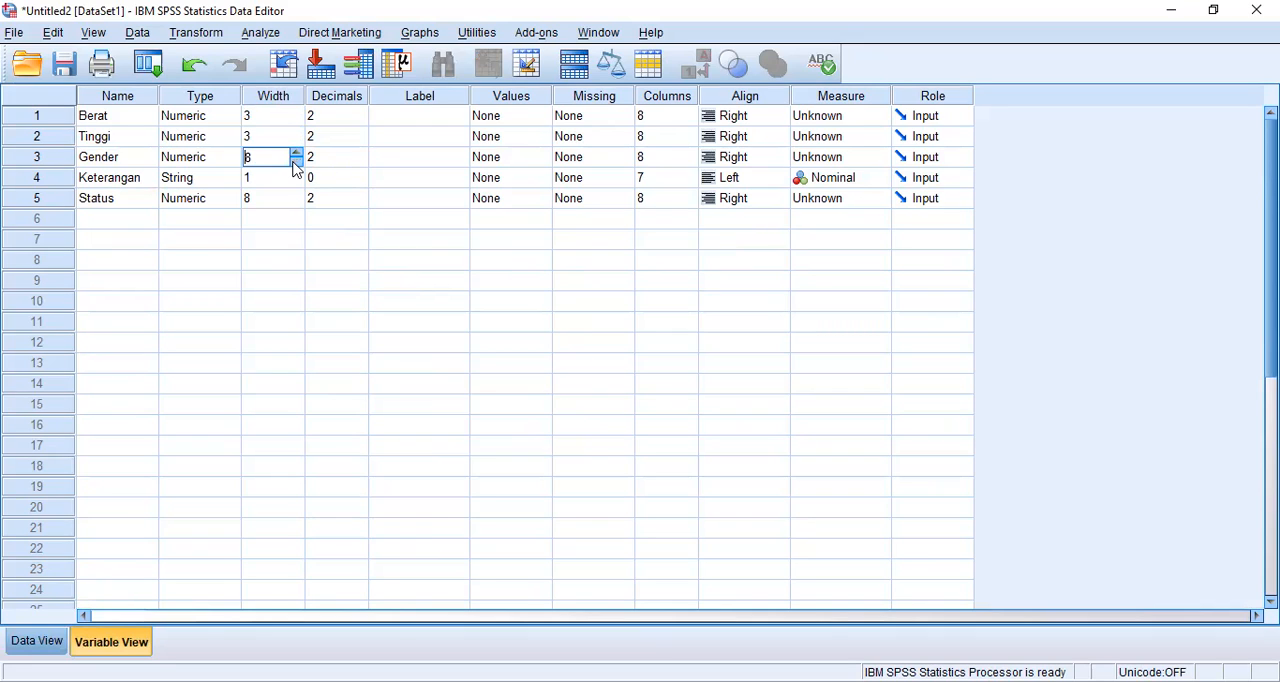
double_click(296, 167)
left_click(296, 177)
double_click(295, 173)
left_click(296, 205)
left_click(296, 204)
left_click(296, 204)
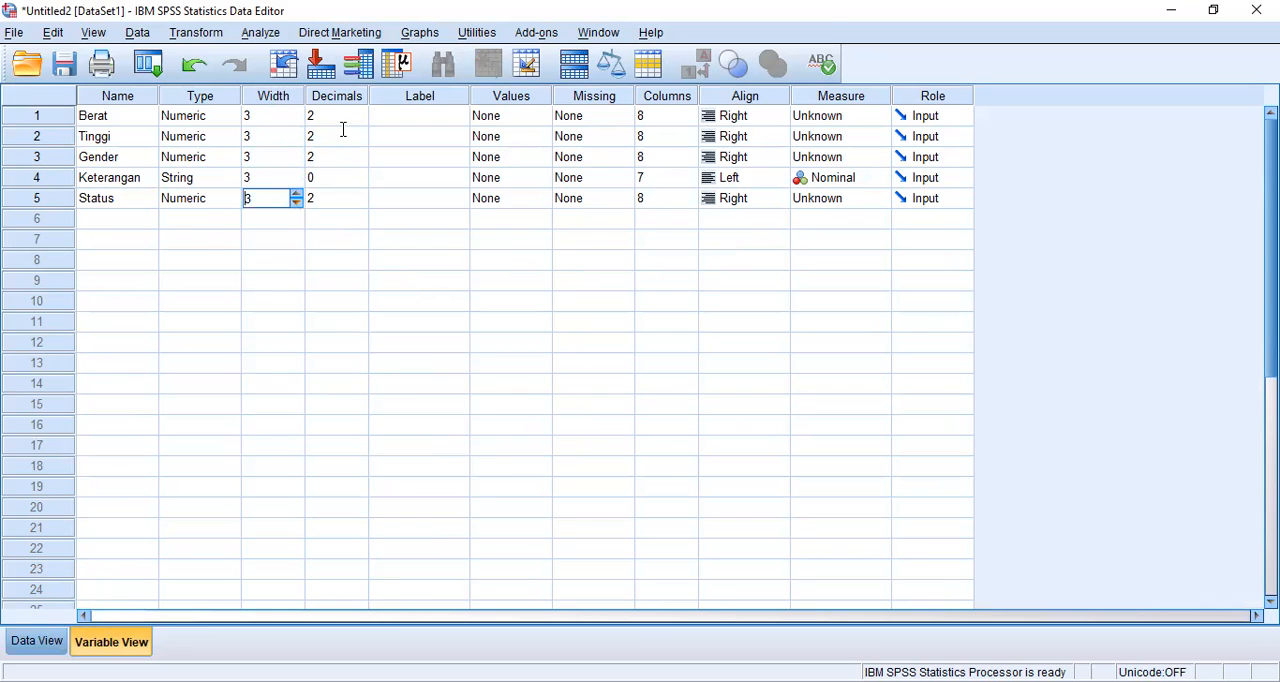
Step: Set the number of decimals of Berat and Tinggi to 0
left_click(343, 134)
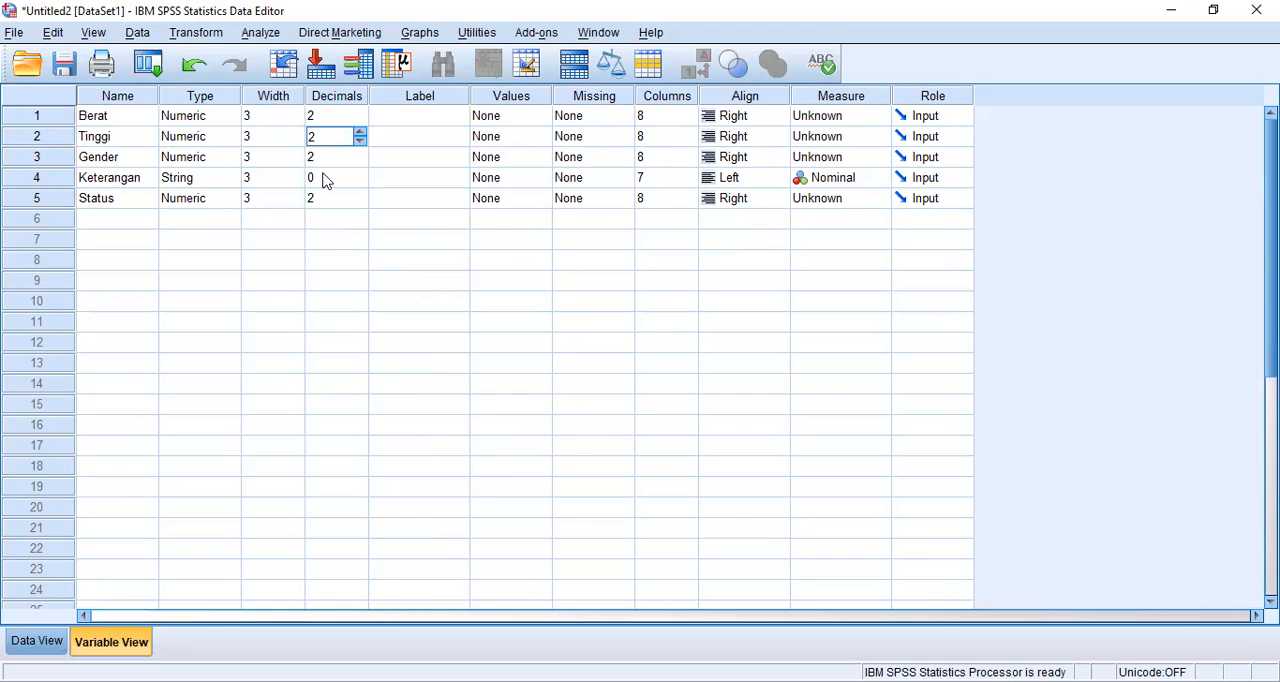
left_click(49, 640)
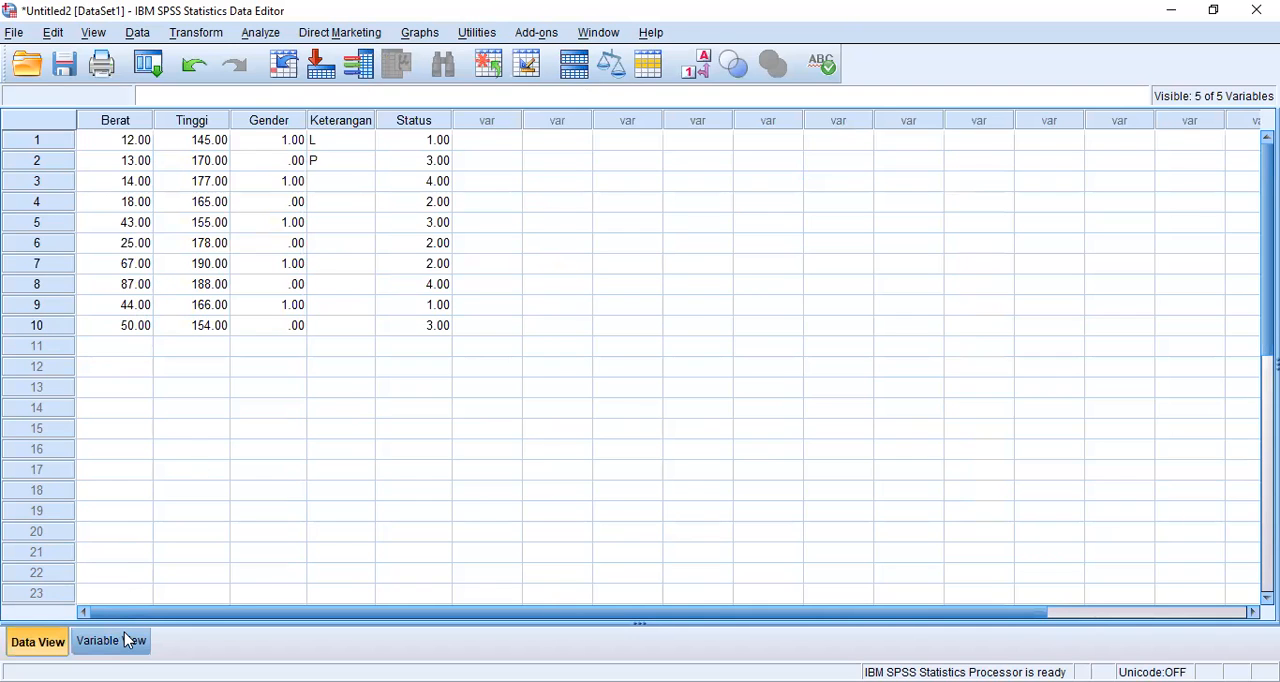
key("ctrl+t")
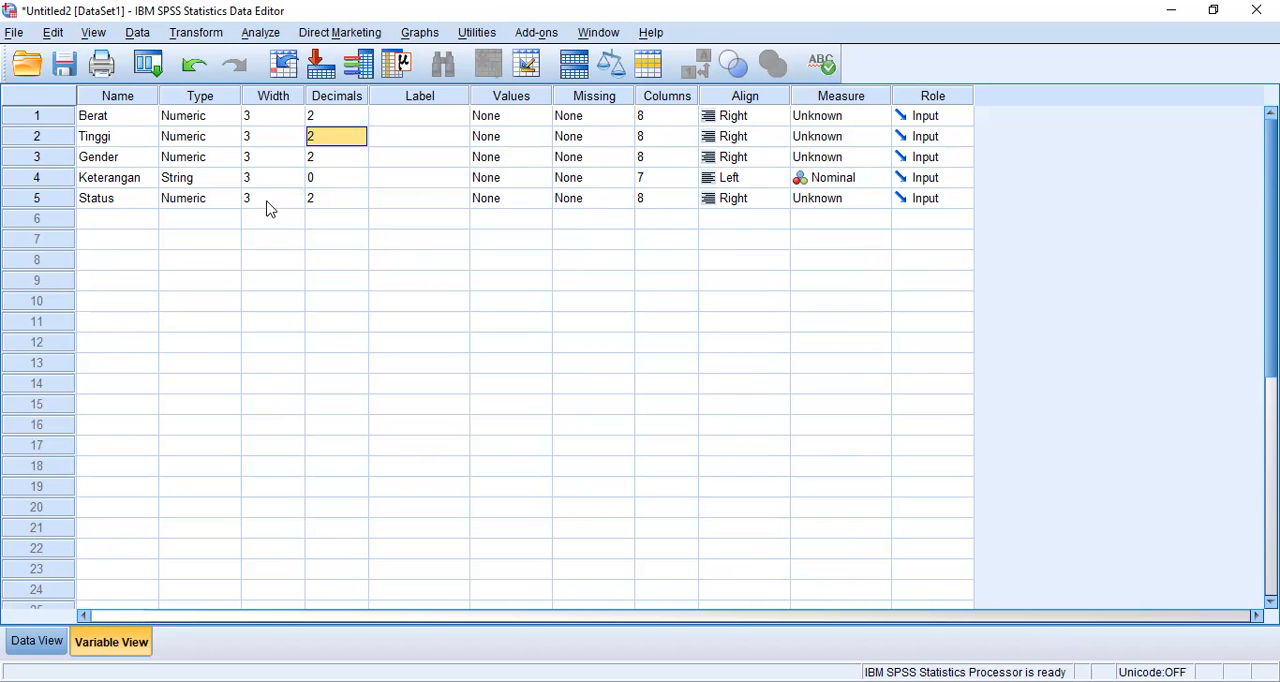
left_click(359, 124)
left_click(359, 124)
left_click(357, 136)
double_click(359, 141)
Step: Set the decimals of Gender and Status to 0 and check the formatting in the data grid
left_click(352, 157)
left_click(359, 162)
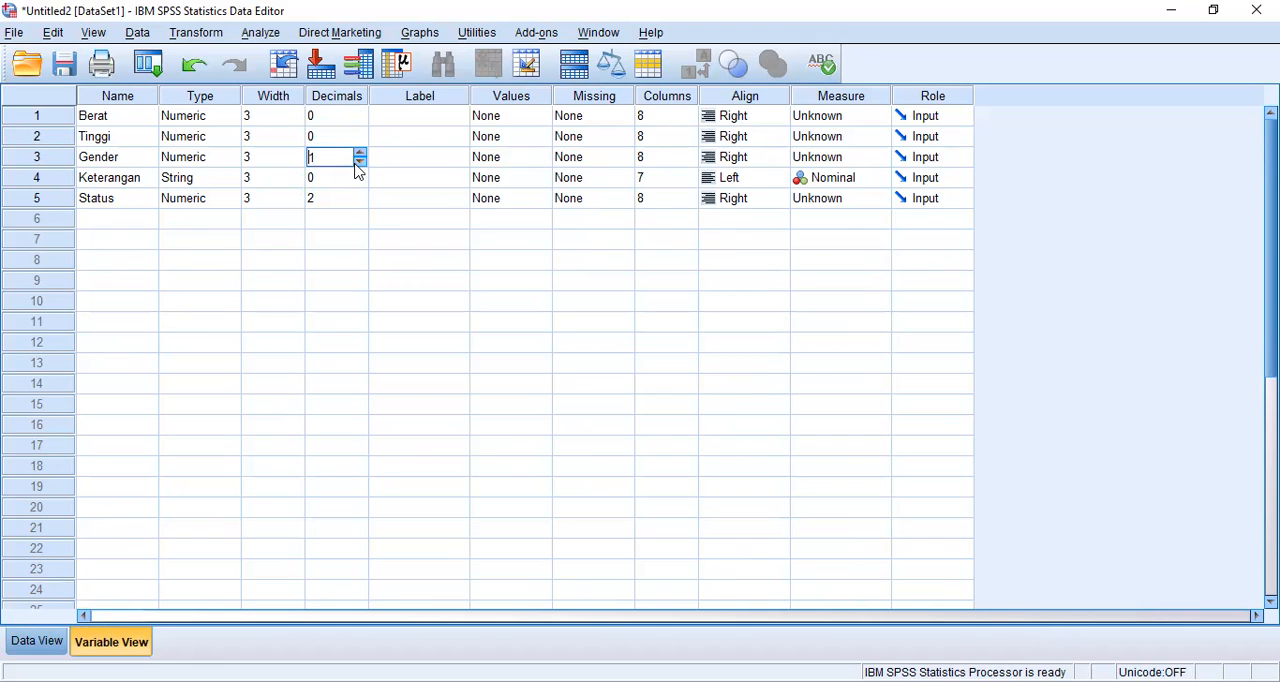
left_click(358, 162)
left_click(356, 203)
double_click(356, 203)
left_click(36, 641)
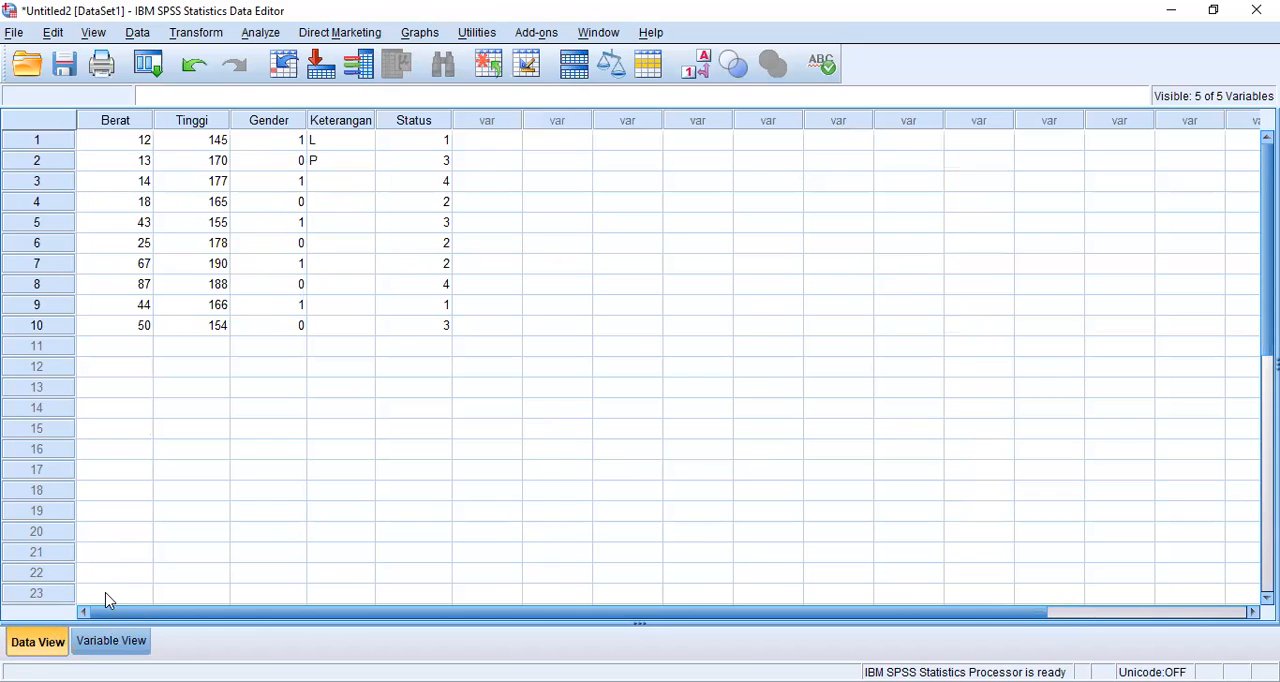
Step: Give the Berat variable the label "Berat siswa kelas A" and widen the label column to fit the text
left_click(122, 640)
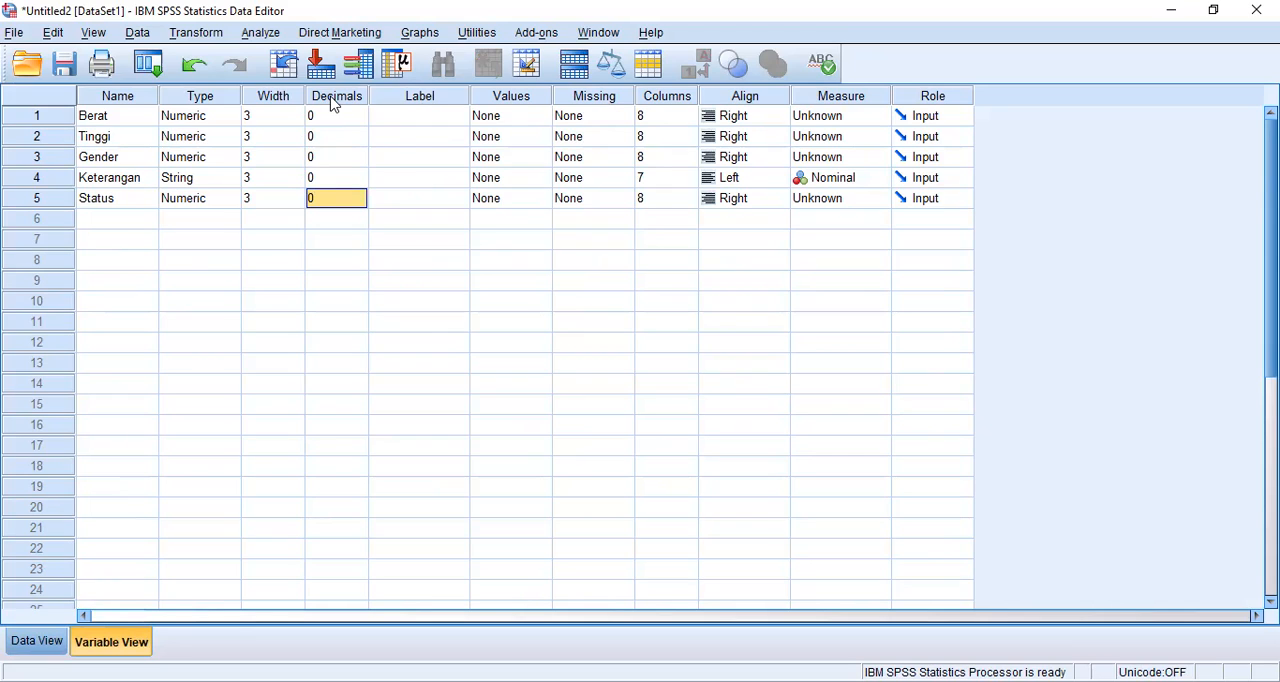
left_click(380, 121)
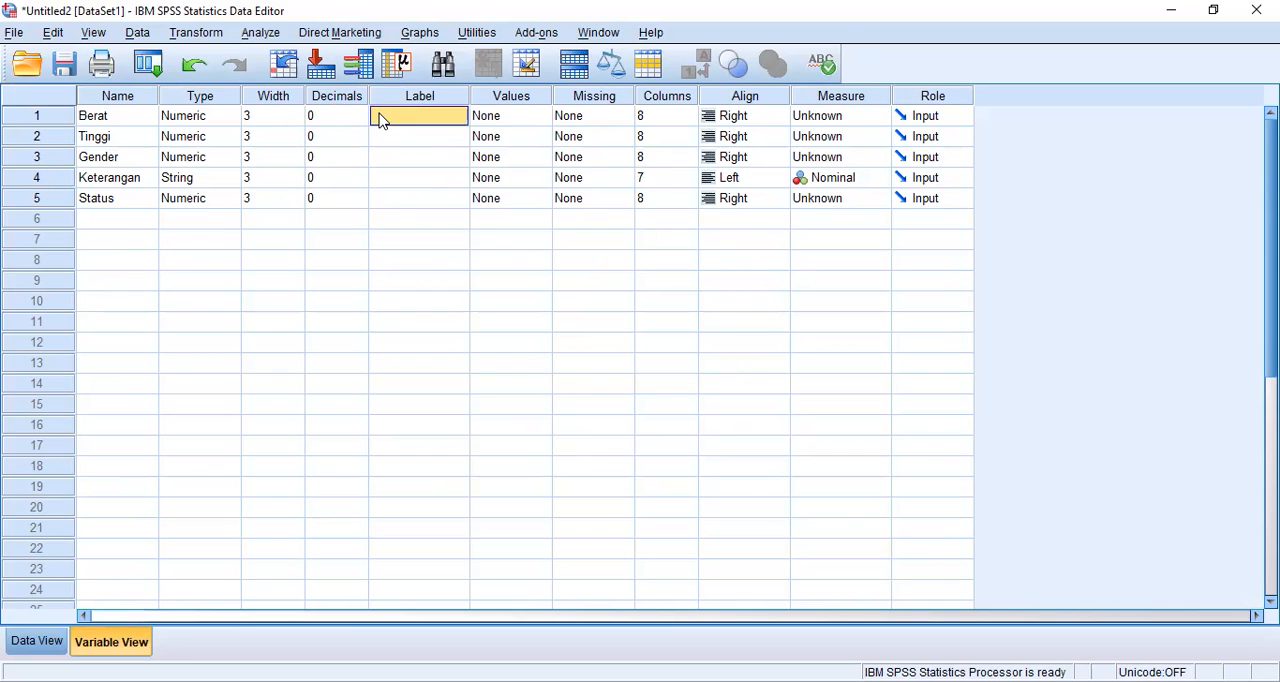
type("Ber")
type("at si")
type("sw")
type("a kela")
type("s")
type(" A")
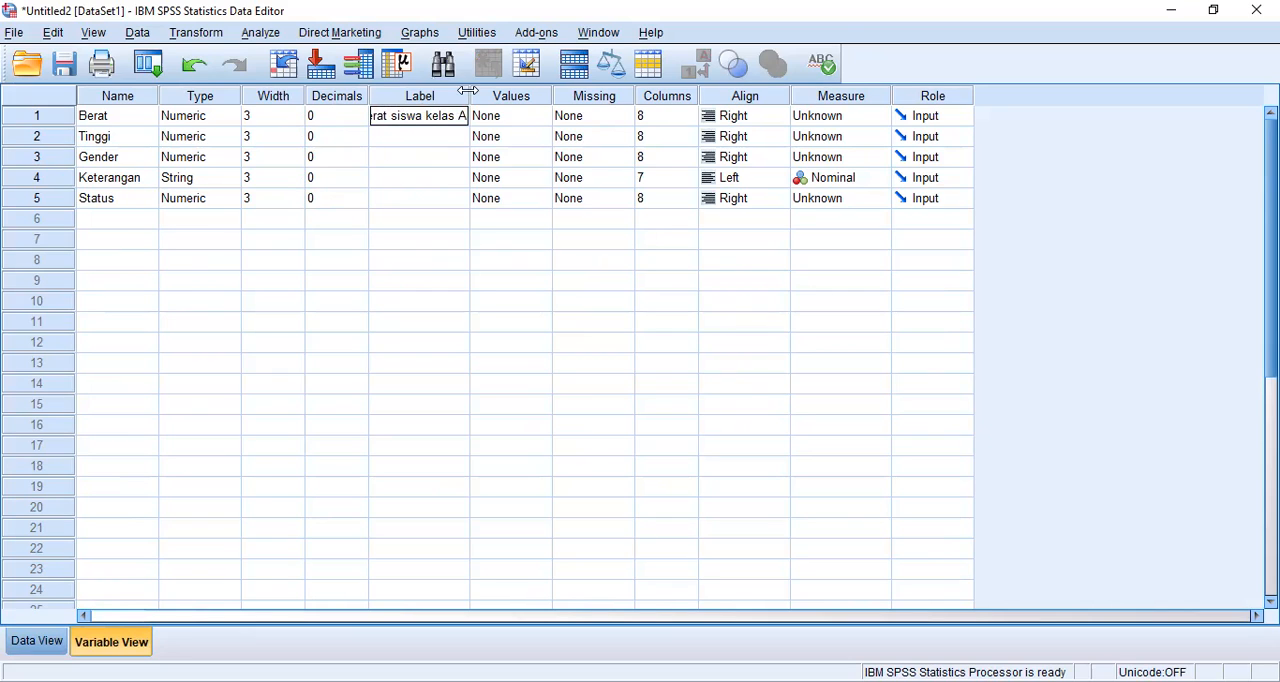
left_click_drag(468, 90, 490, 88)
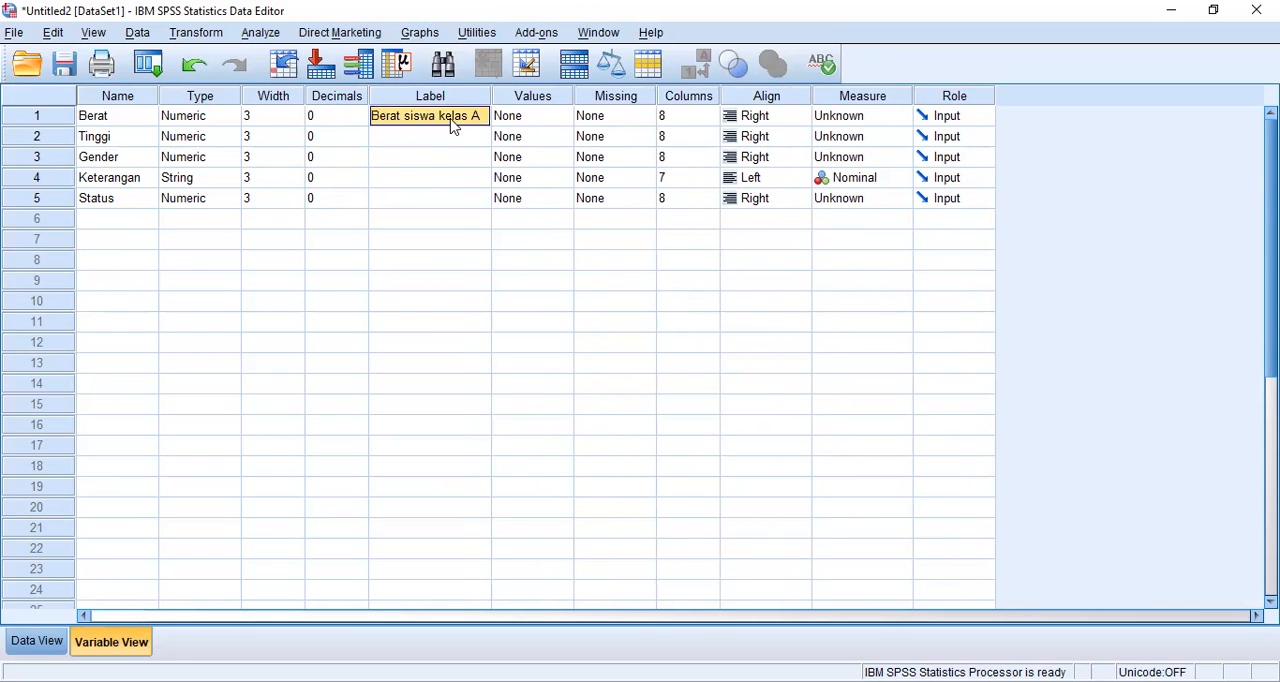
left_click(432, 140)
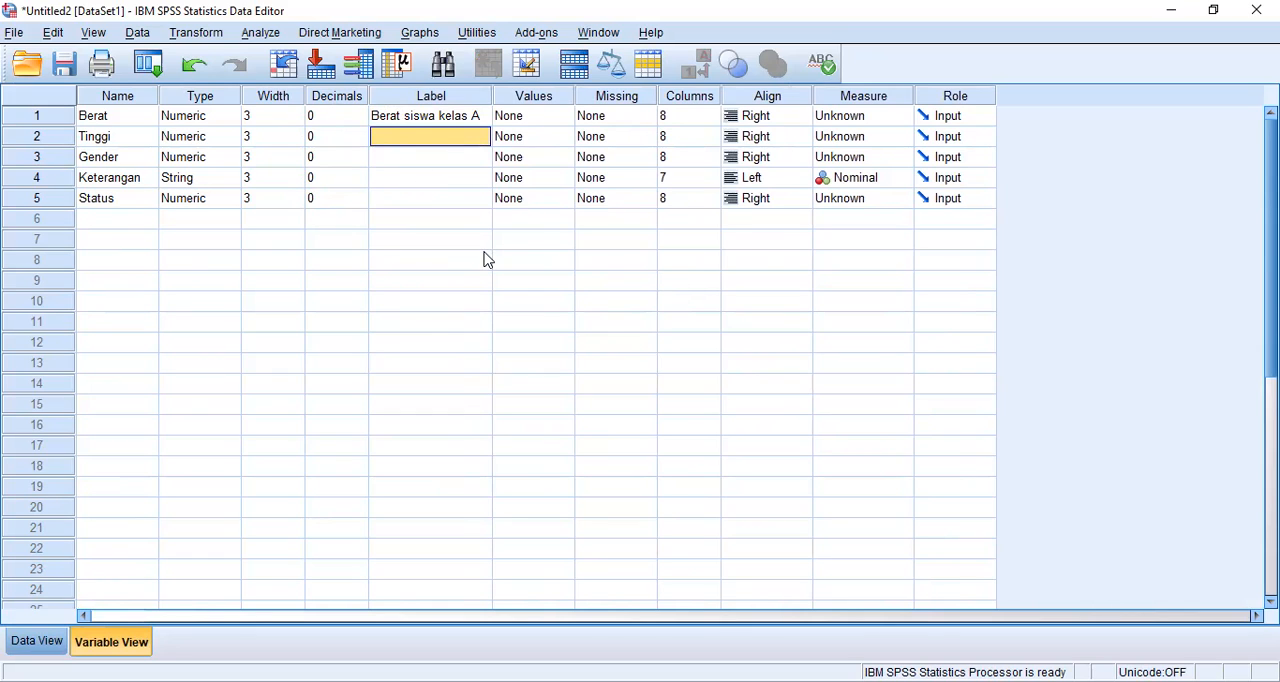
Step: Open the value labels of the Status variable and add the label Single for value 1
left_click(524, 121)
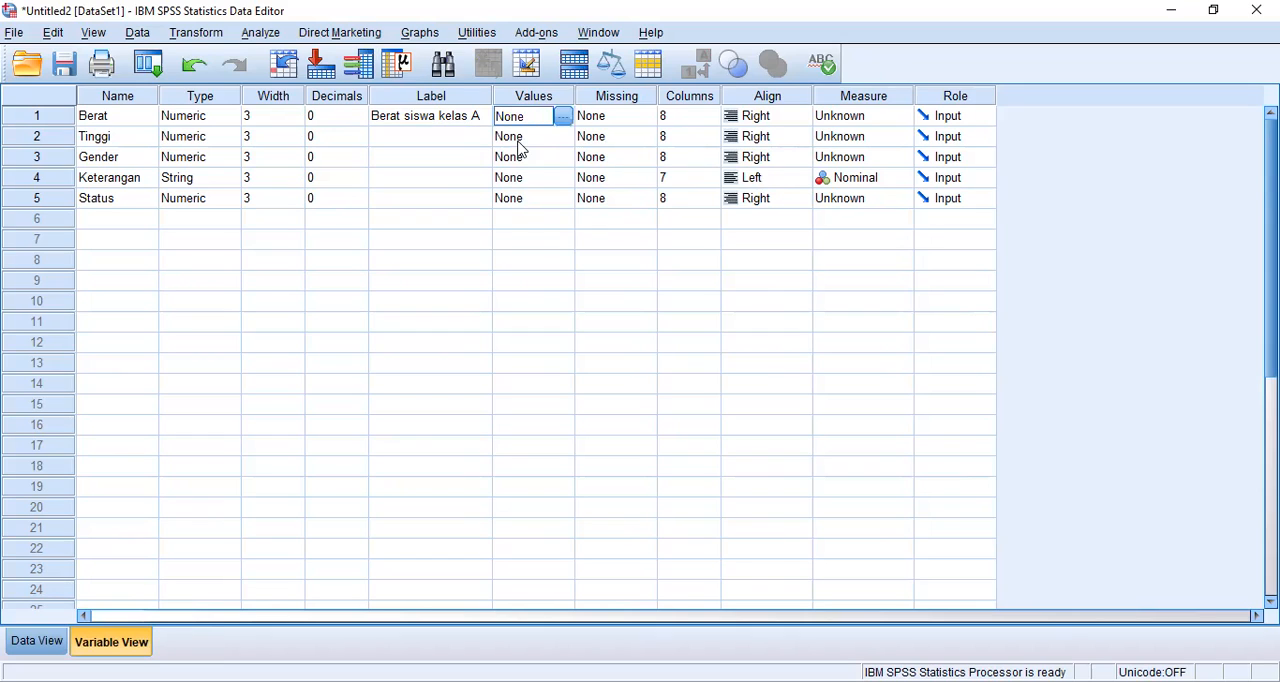
left_click(505, 199)
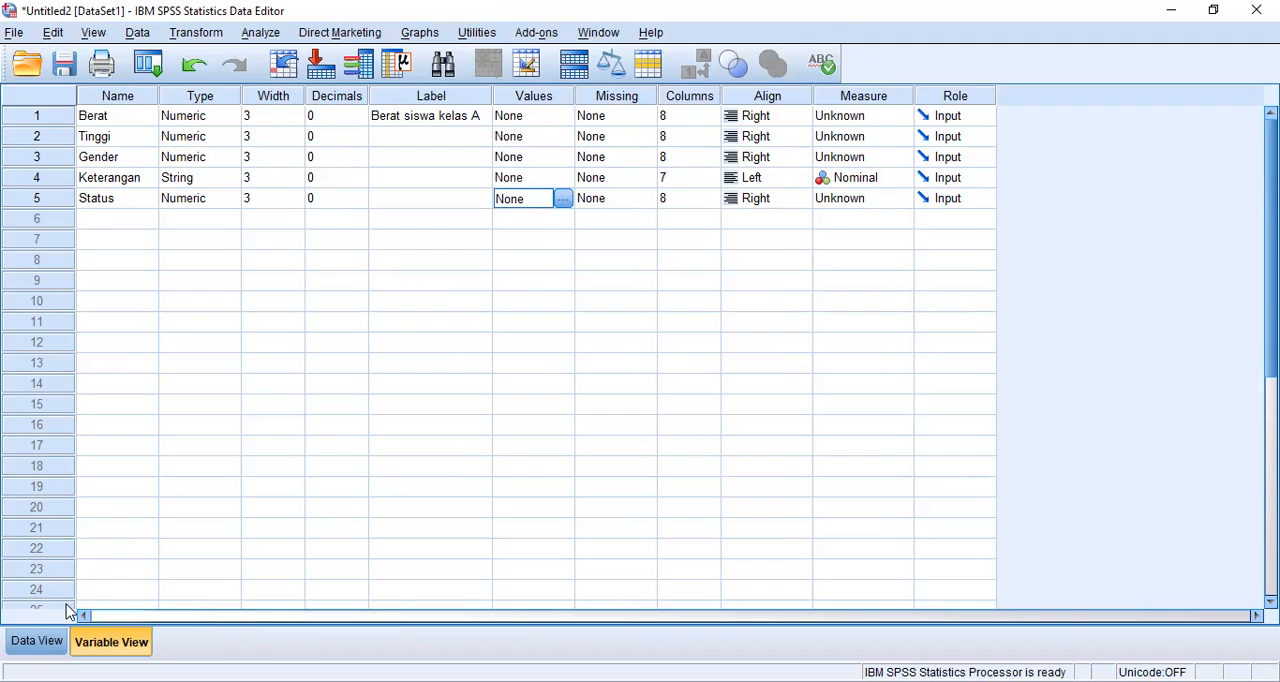
left_click(55, 642)
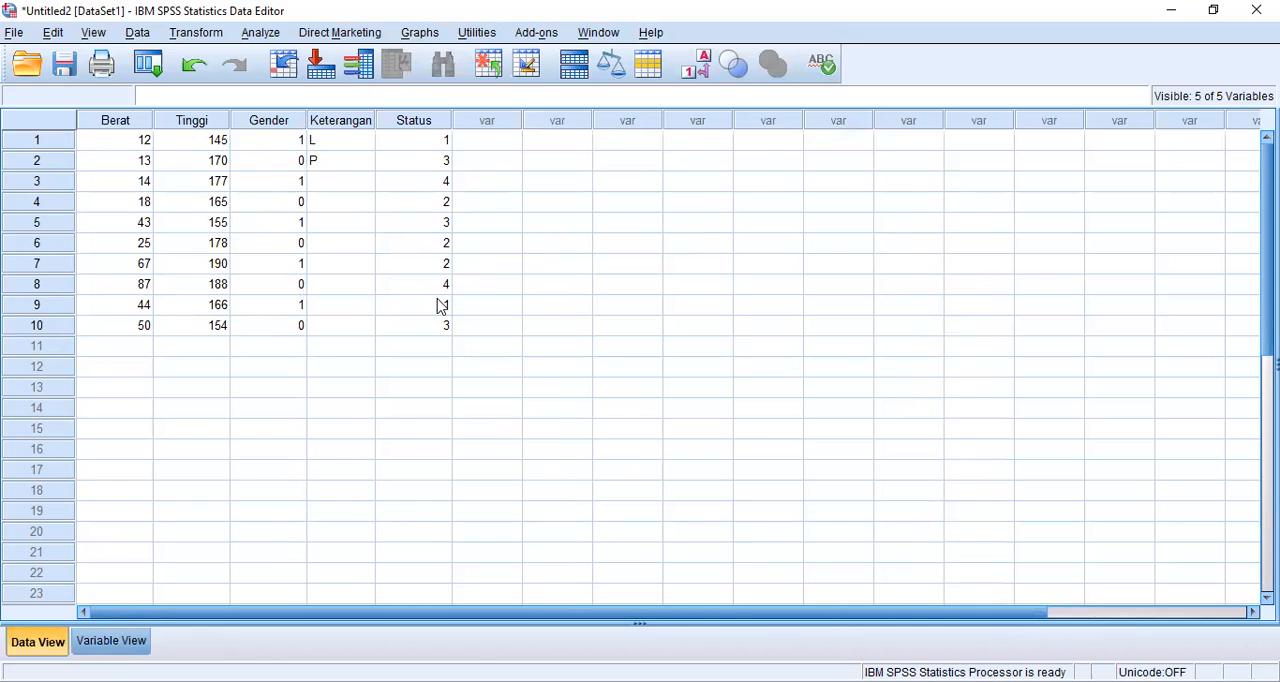
left_click(137, 643)
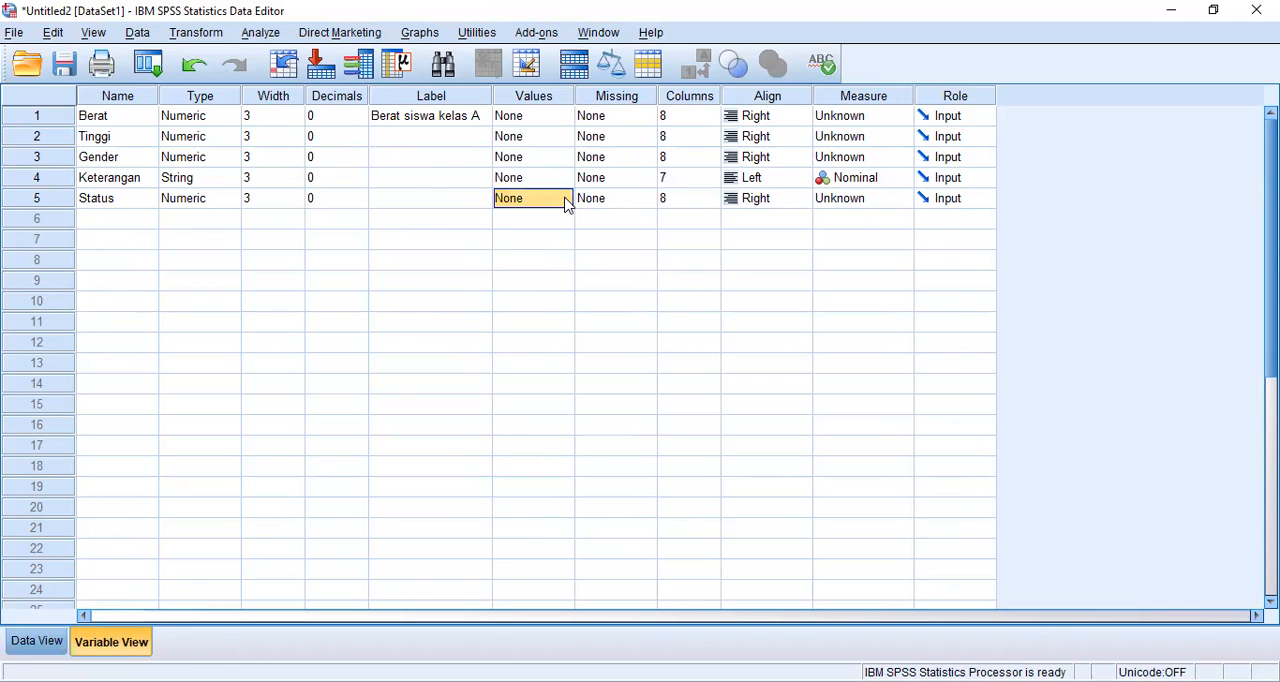
left_click(564, 200)
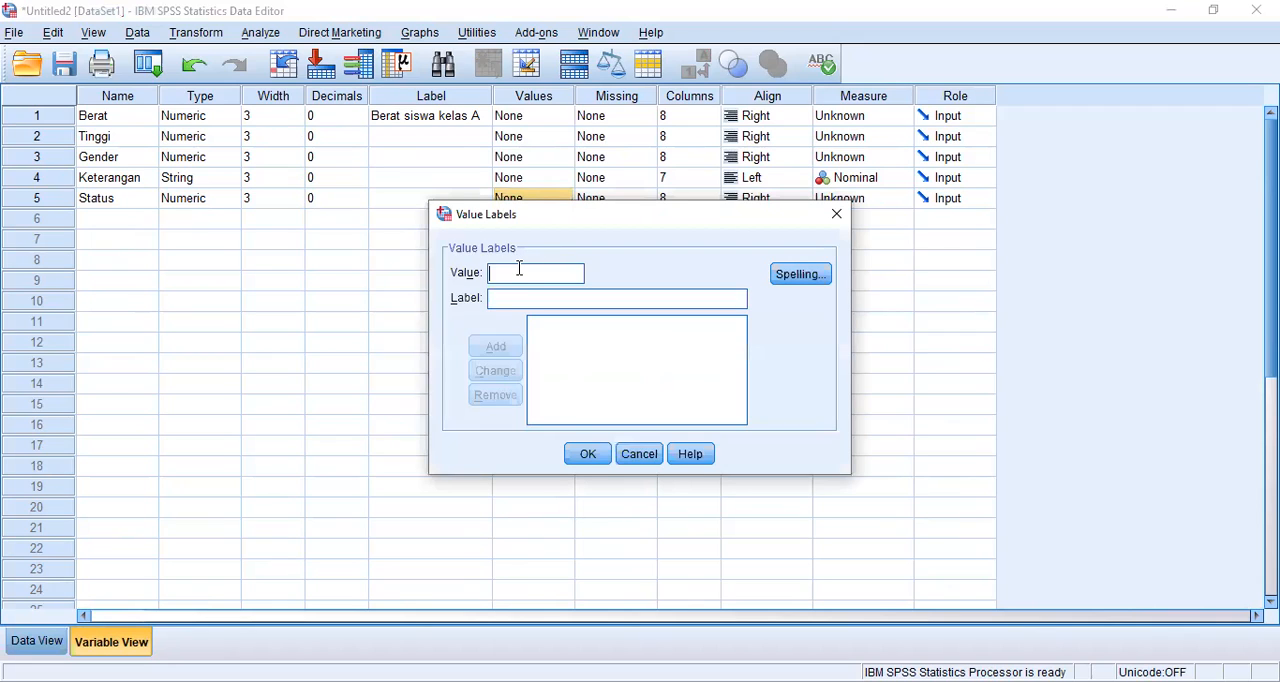
type("1")
type("Si")
type("ngle")
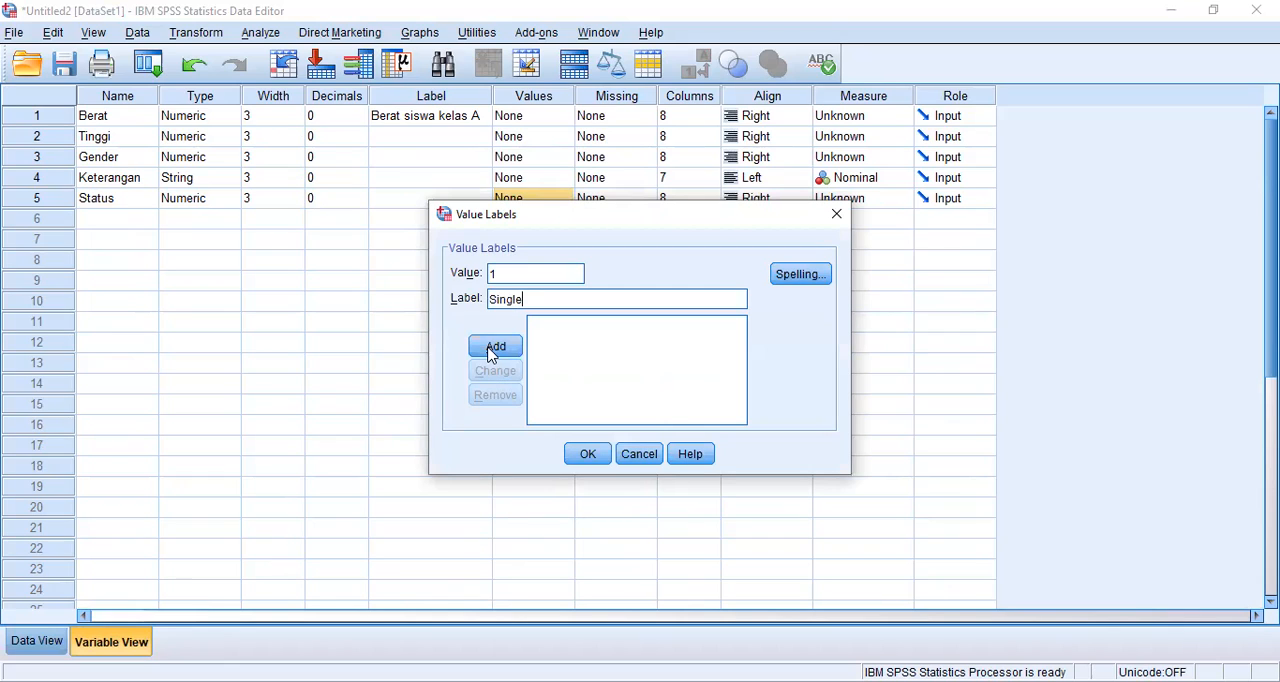
key("Return")
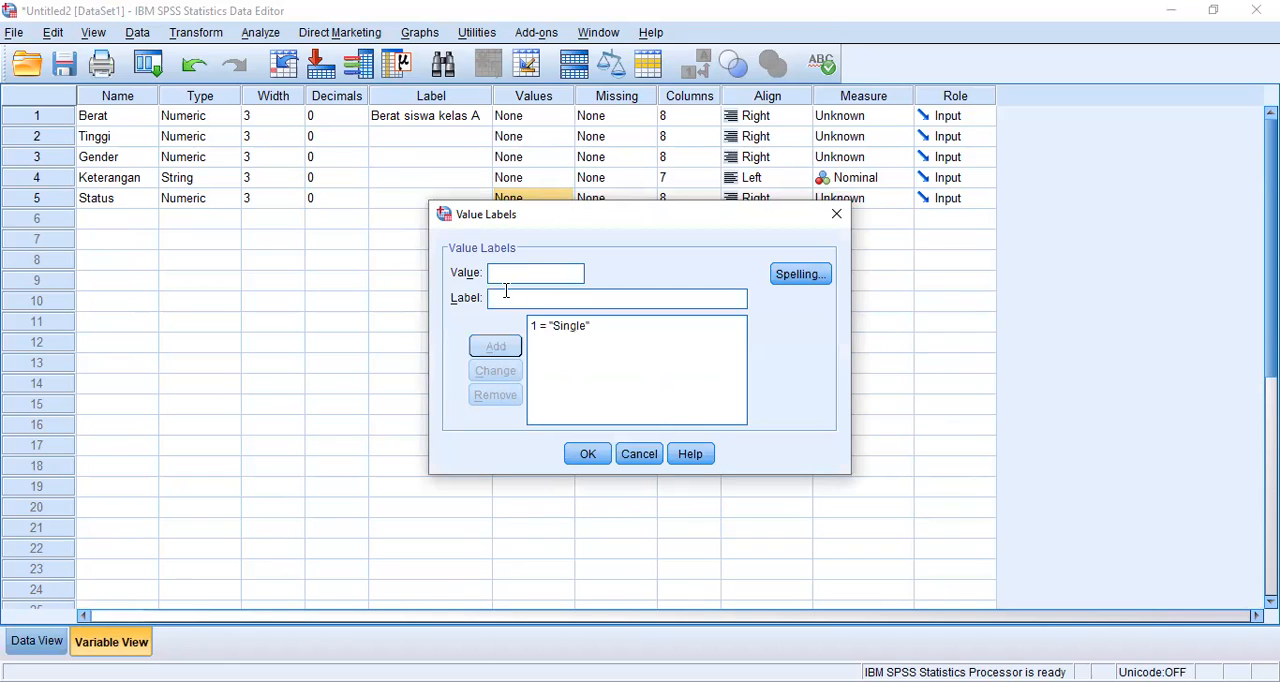
Step: Add the Status value labels 2 = Menikah and 3 = Cerai
type("Menikah")
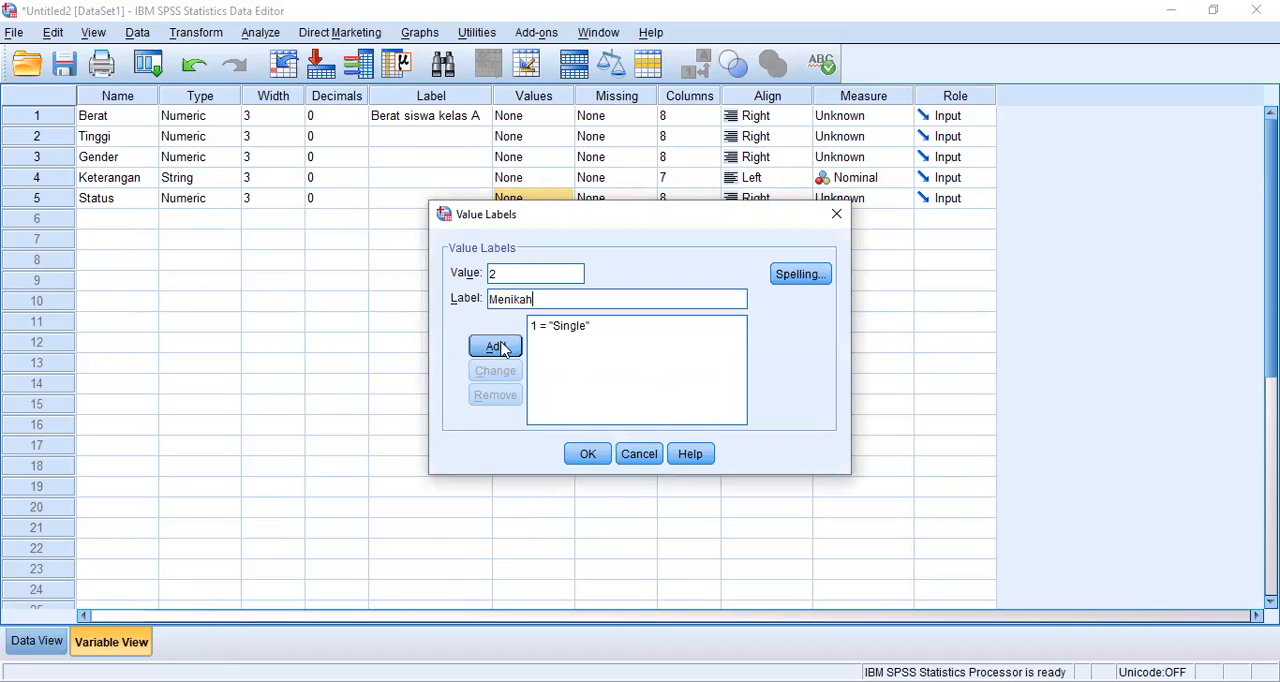
key("Return")
type("3")
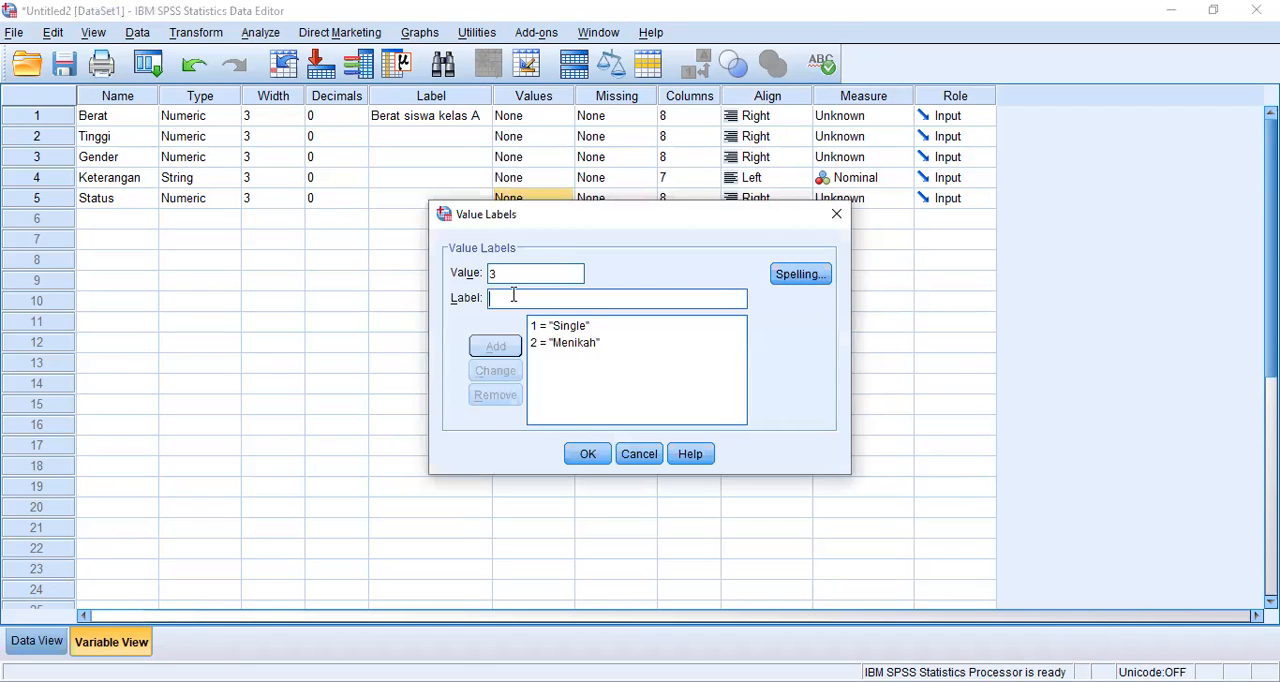
type("Cerai")
key("Return")
Step: Add the Status value label 4 = Janda and apply the value labels
type("4")
left_click(504, 298)
type("Janda")
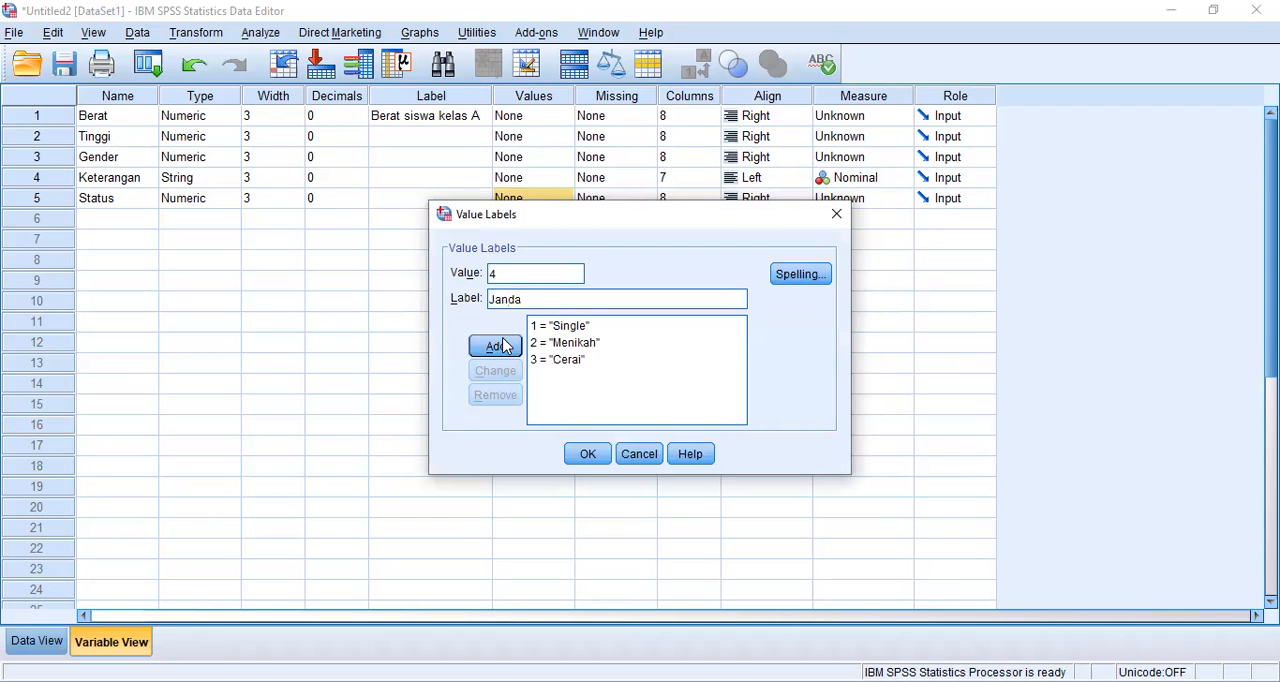
left_click(496, 346)
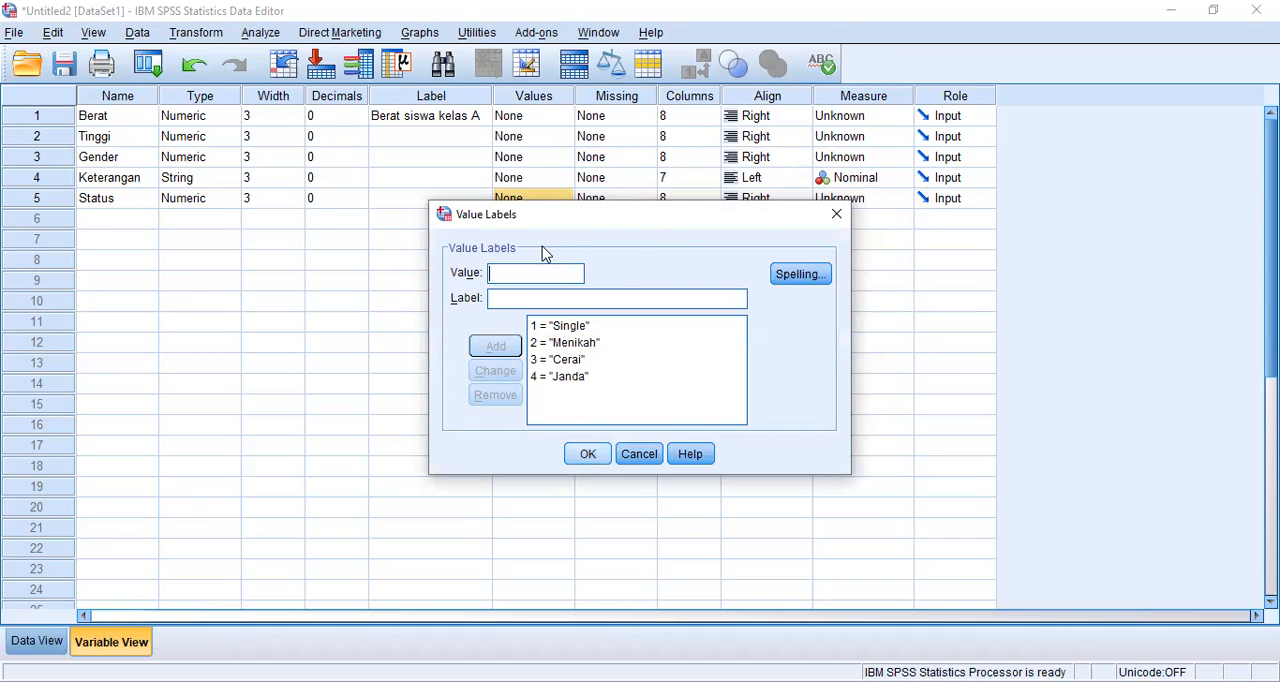
key("Return")
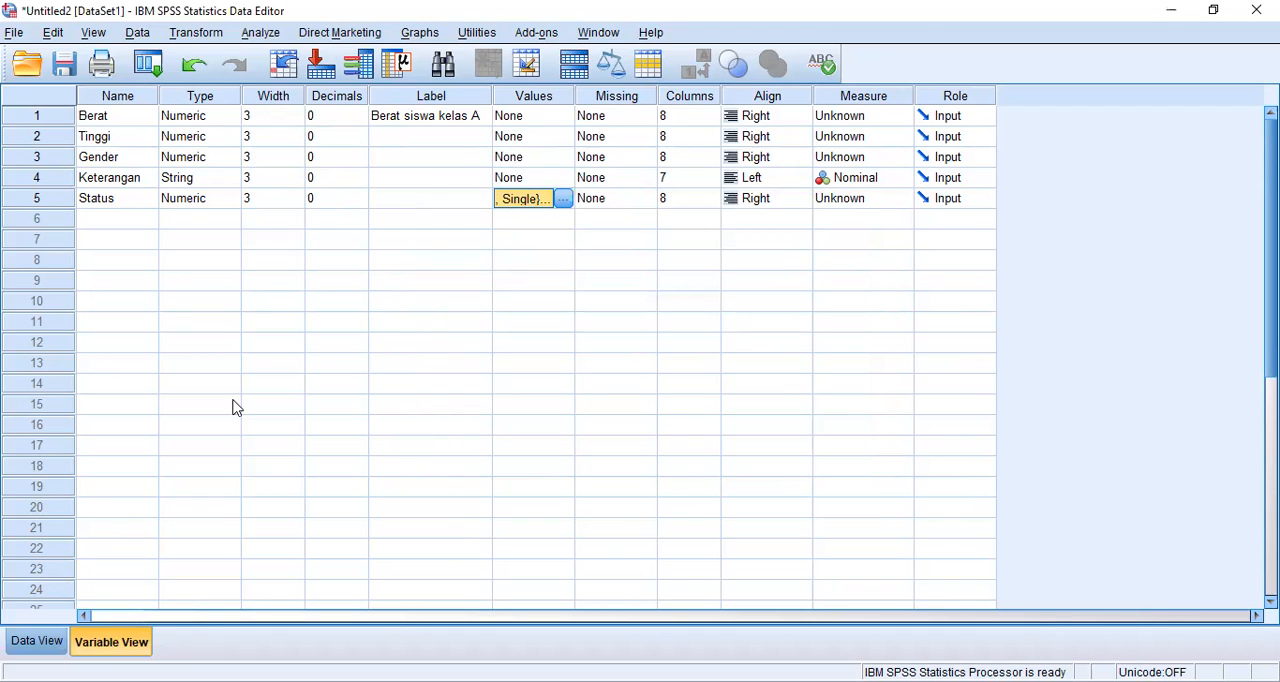
Step: Check the entered data, then open the value labels of the Gender variable and add the label Perempuan for value 0
left_click(36, 641)
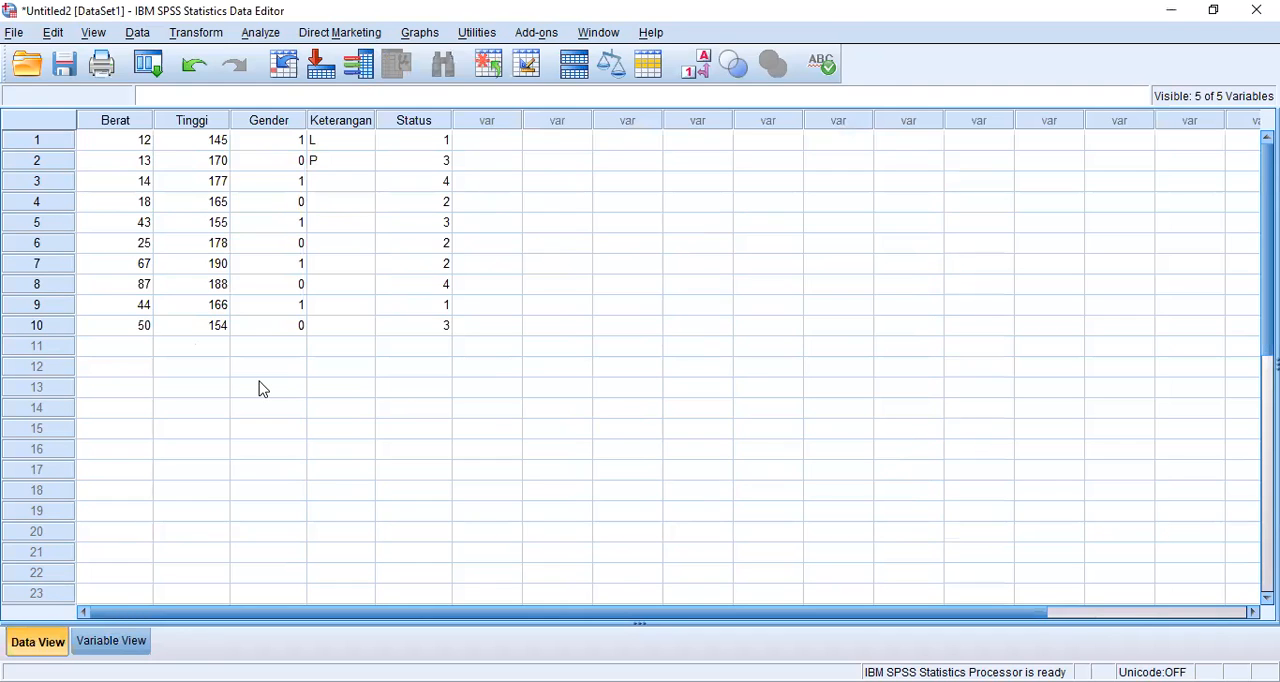
left_click(112, 641)
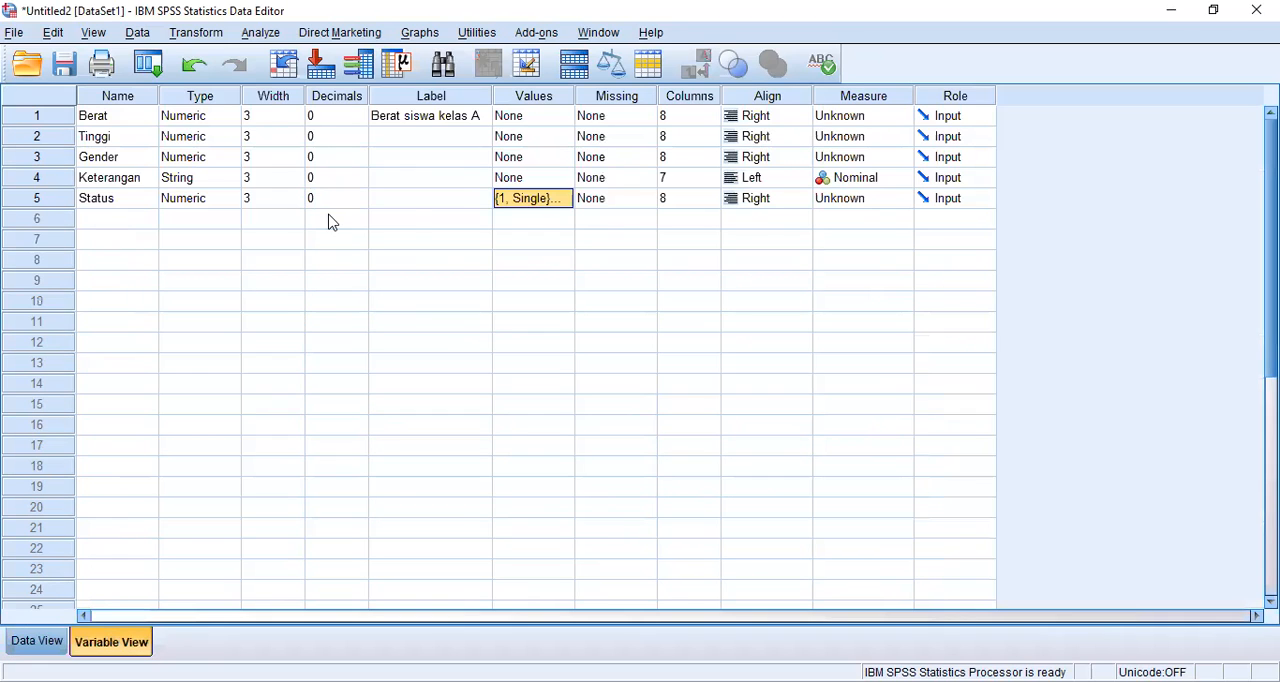
left_click(514, 163)
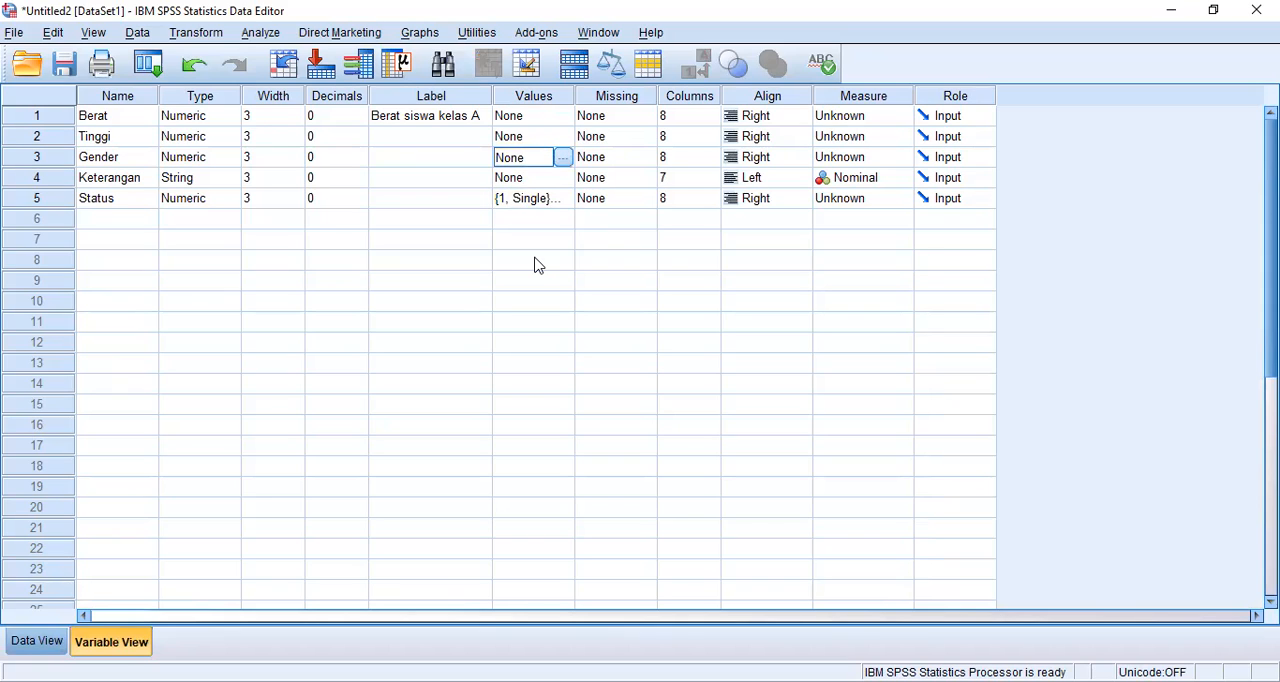
type("0")
left_click(534, 305)
type("Perempuan")
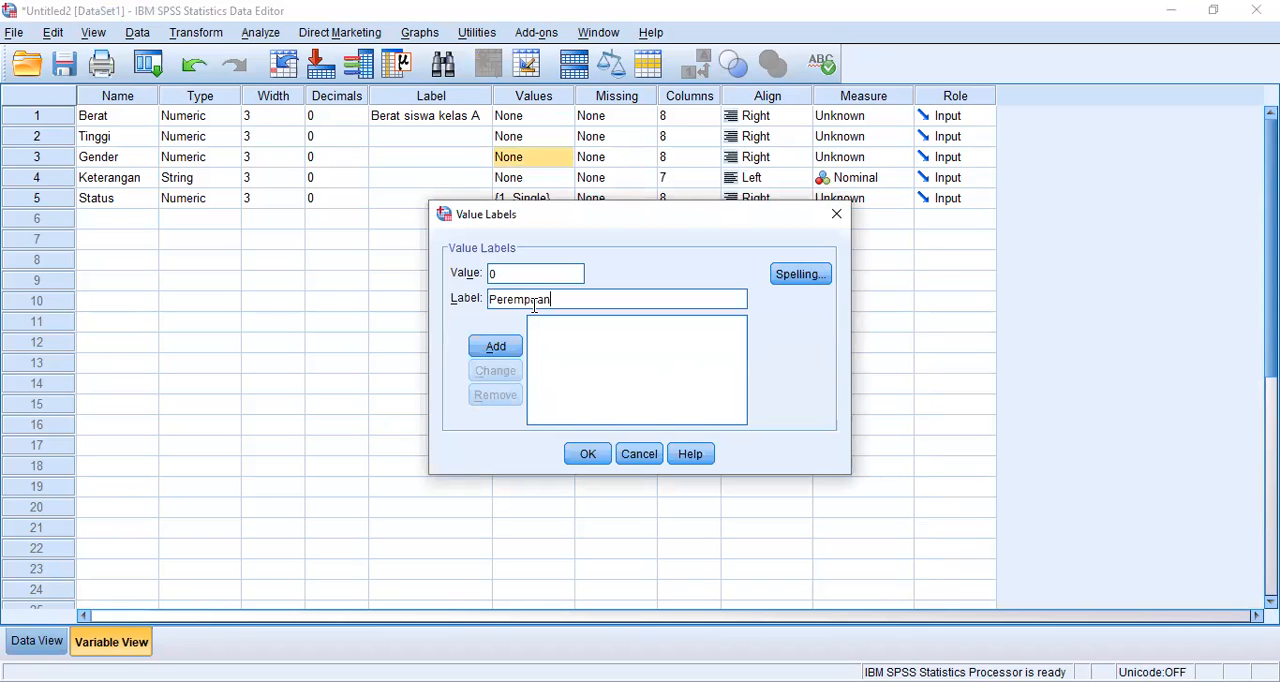
left_click(483, 352)
Step: Add the Gender value label 1 = Laki-laki and apply the value labels
type("1")
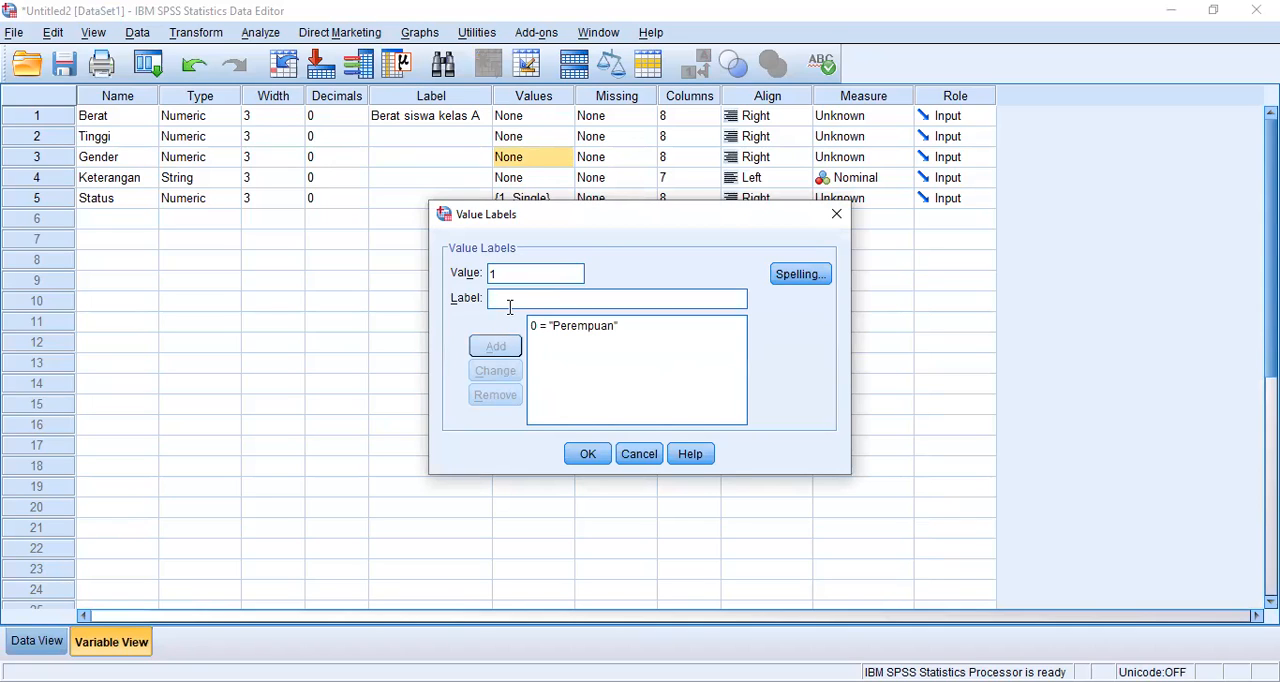
left_click(509, 307)
type("Laki-laki")
key("Return")
left_click(581, 454)
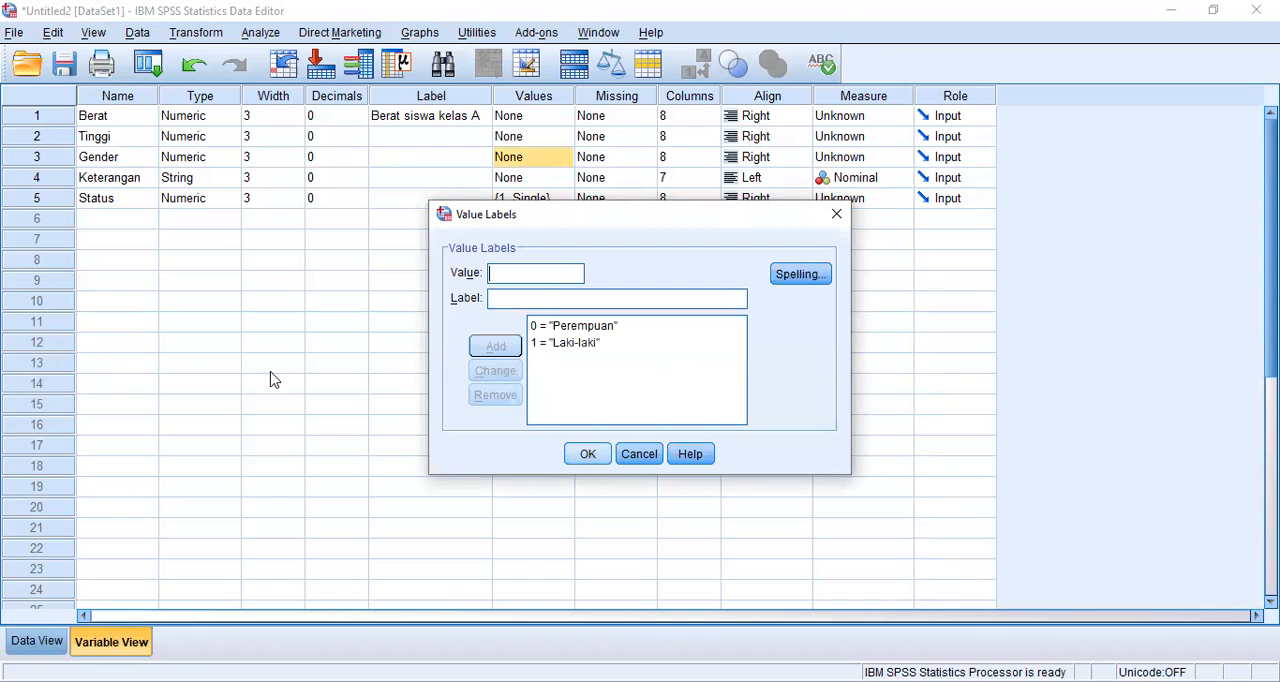
Step: Set the alignment of the Keterangan variable to Right and check its column in the data
left_click(37, 641)
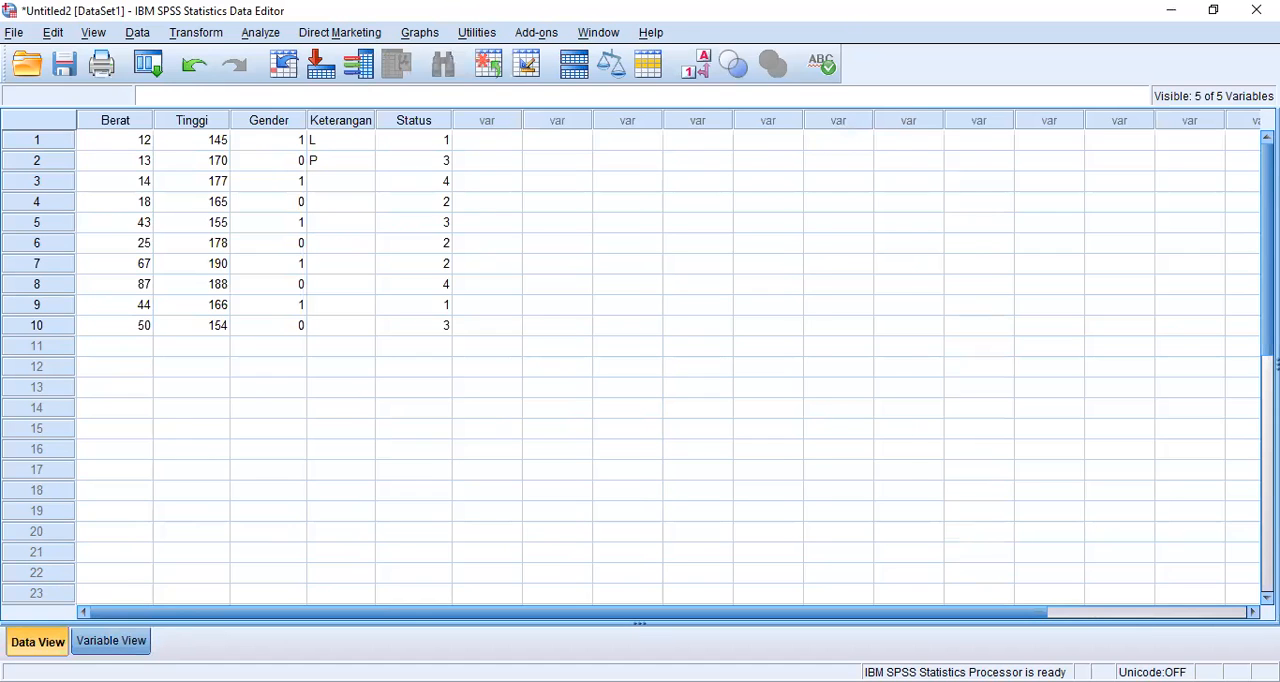
left_click(111, 641)
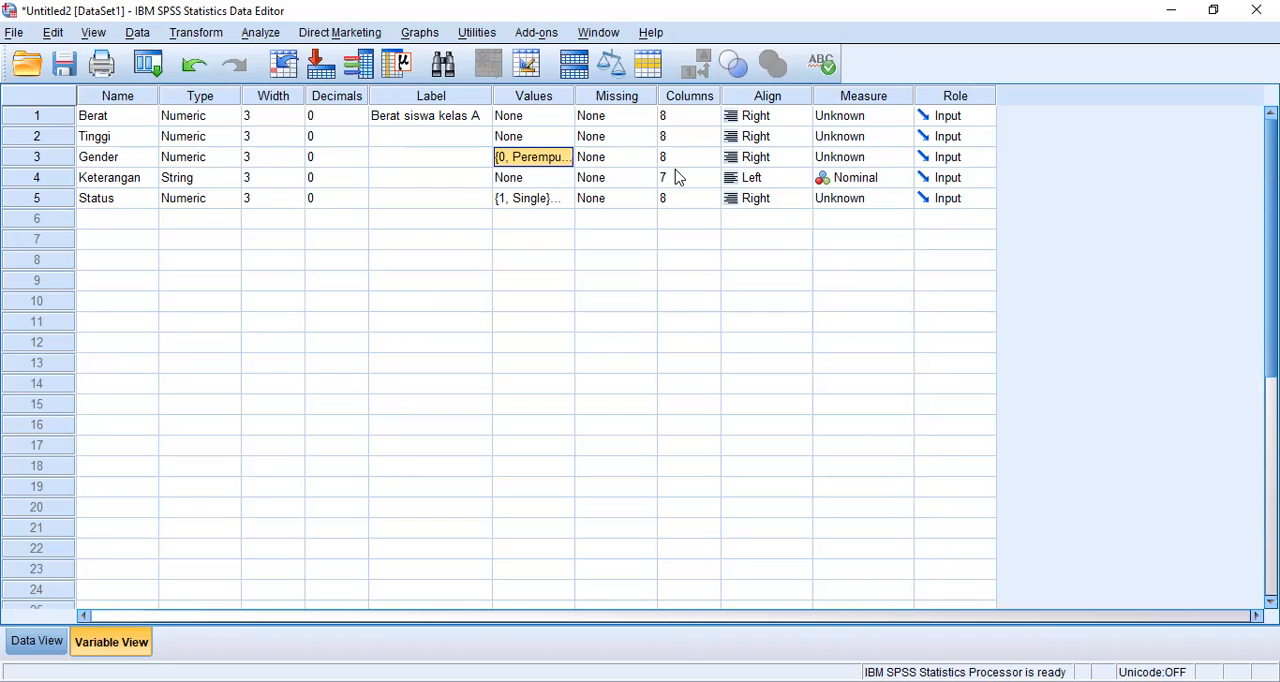
left_click(755, 180)
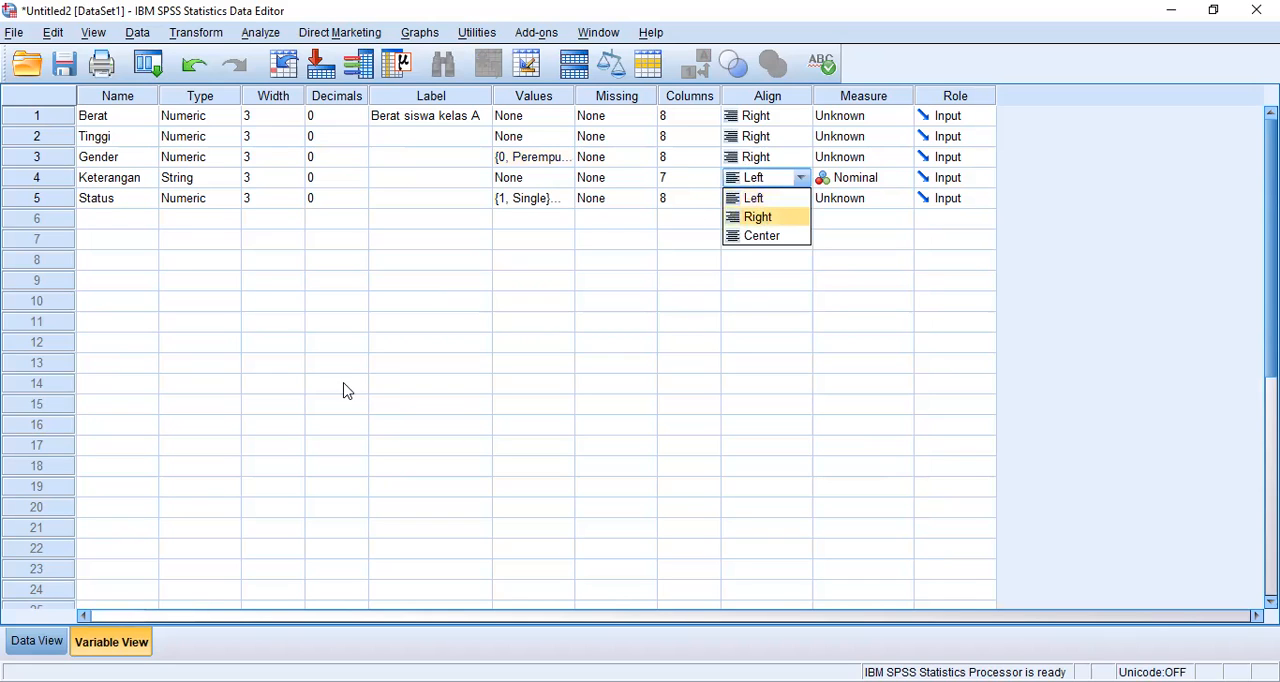
key("Return")
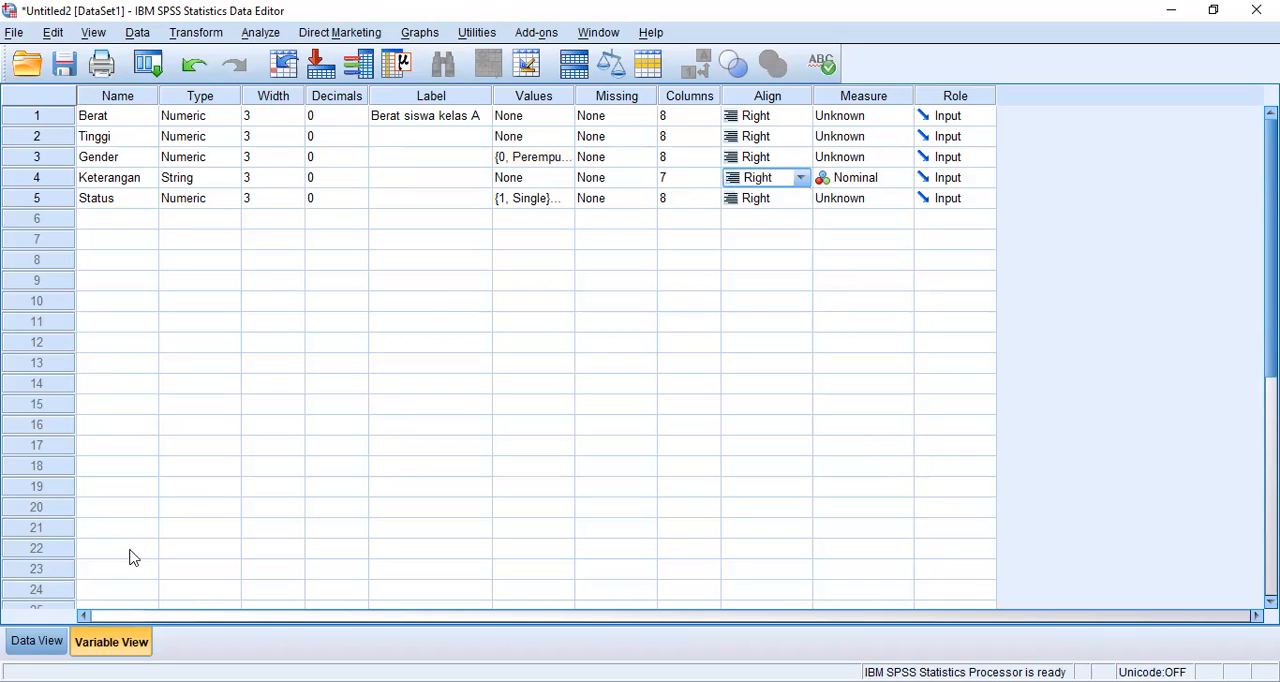
left_click(36, 641)
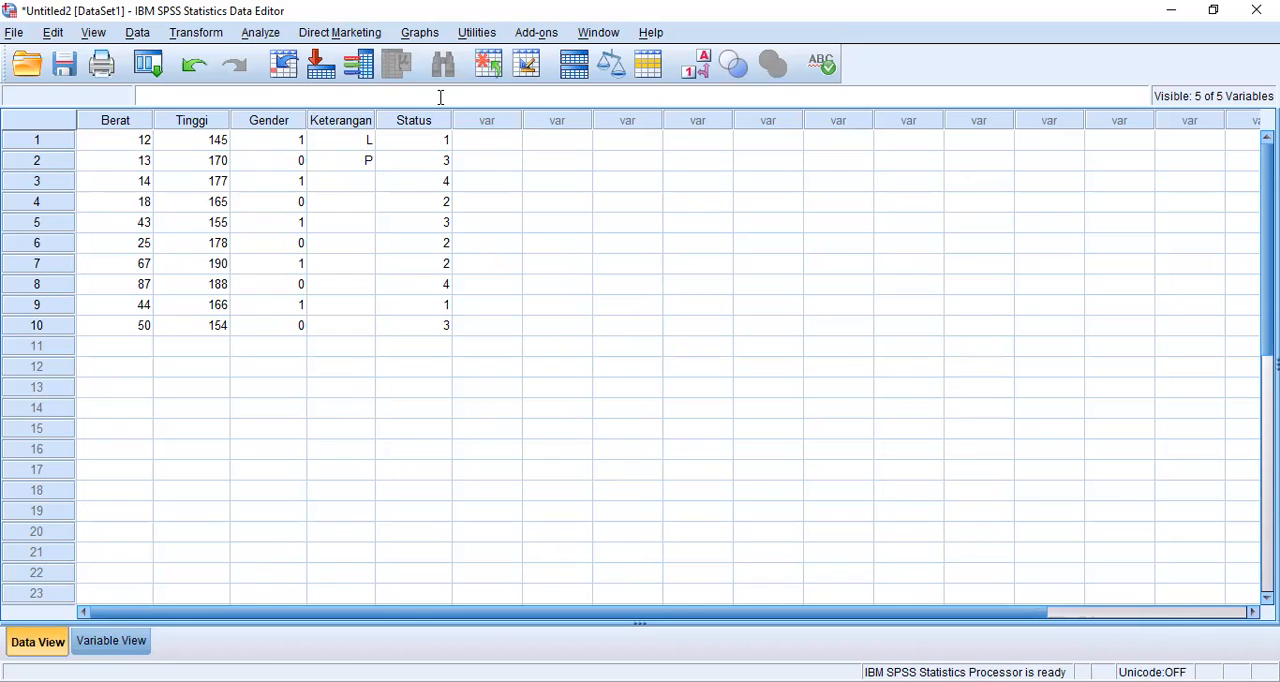
left_click(112, 640)
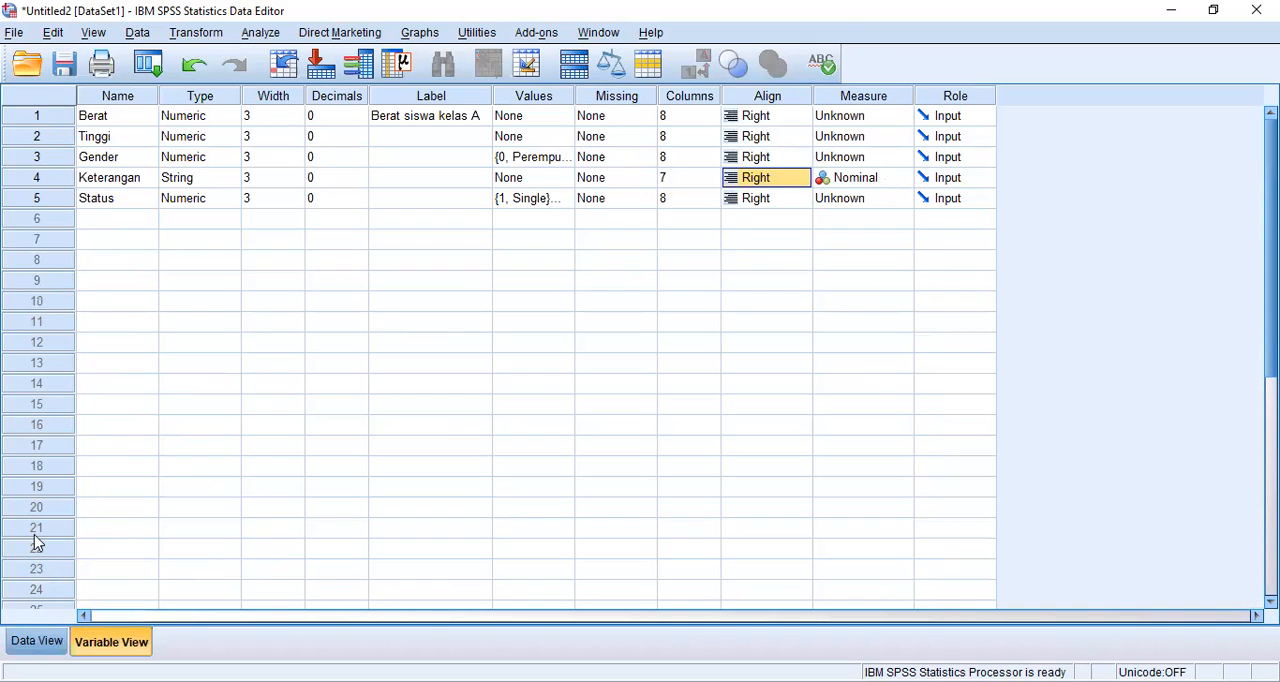
Step: Start saving the dataset in the Documents folder and enter the file name "Data ratu"
left_click(36, 642)
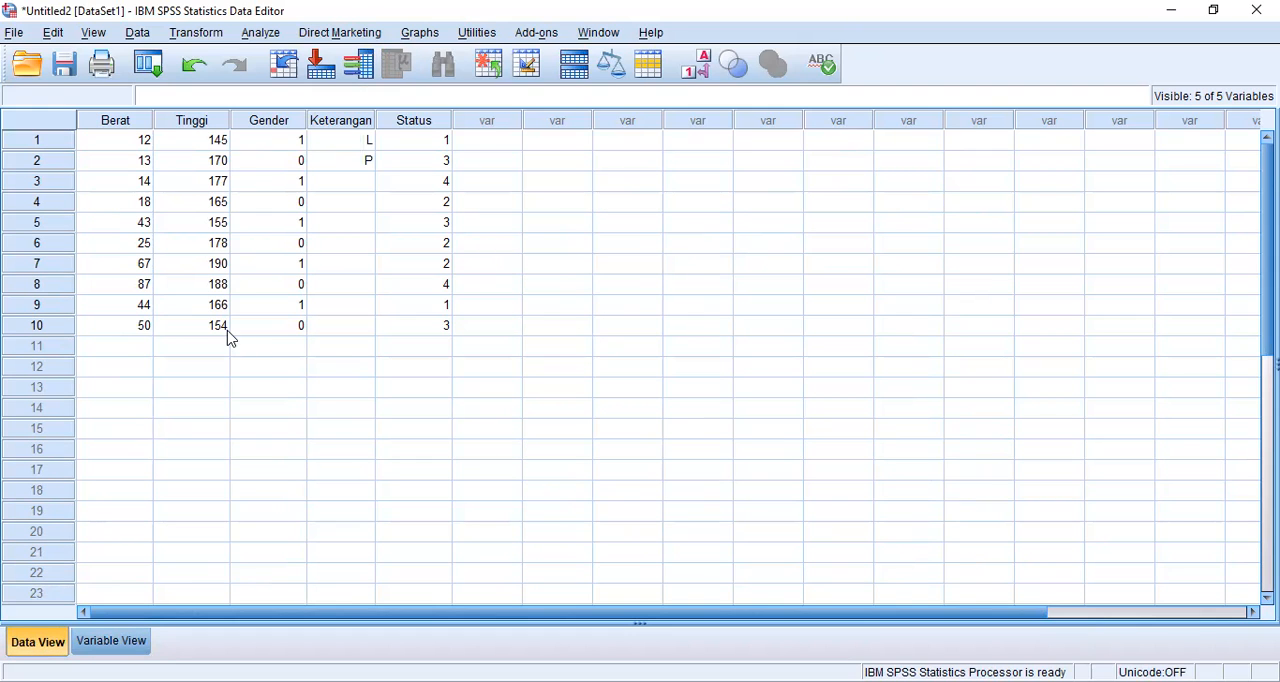
left_click(70, 68)
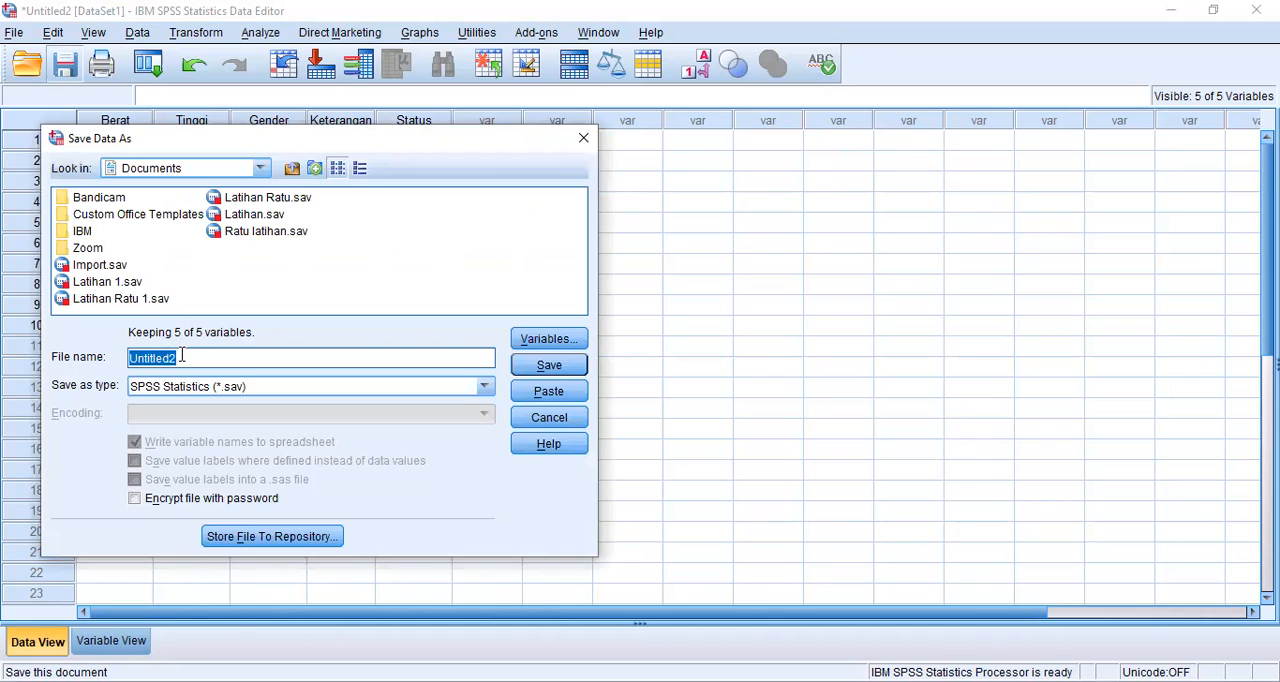
key("BackSpace")
type("E")
key("BackSpace")
type("Data ratu")
Step: Look through the available file types, keep SPSS Statistics (*.sav) and save the dataset
left_click(400, 388)
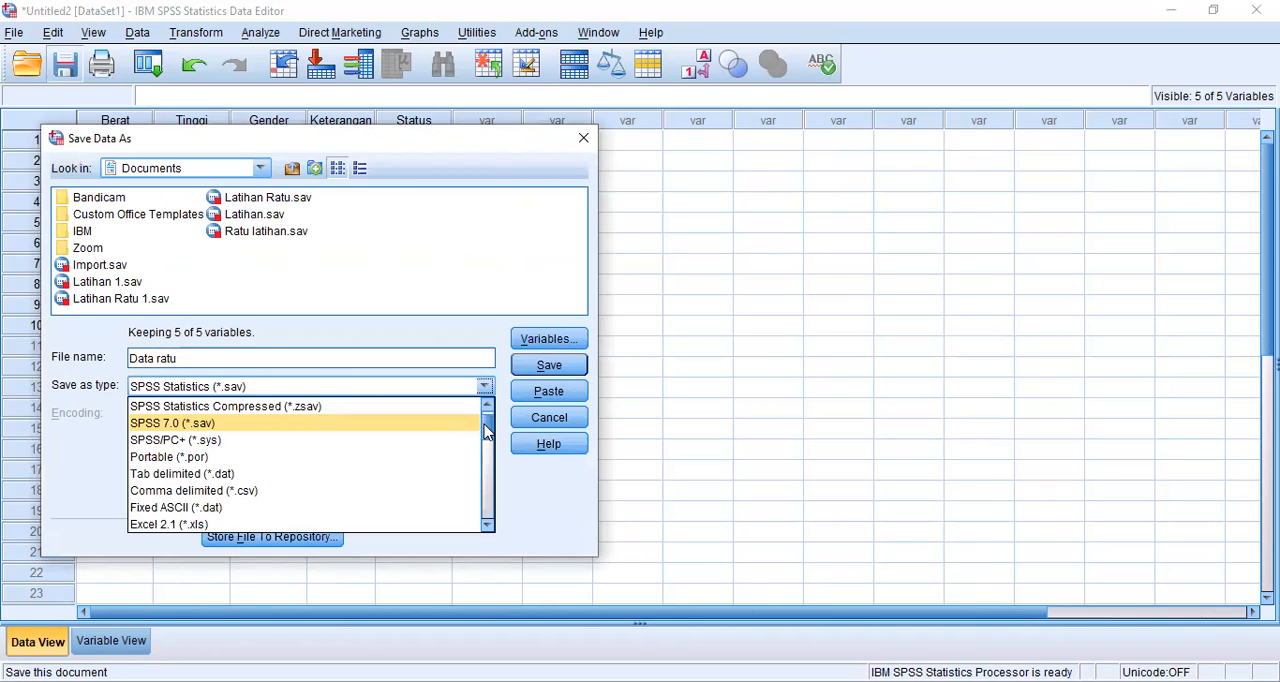
scroll(489, 538, "down", 6)
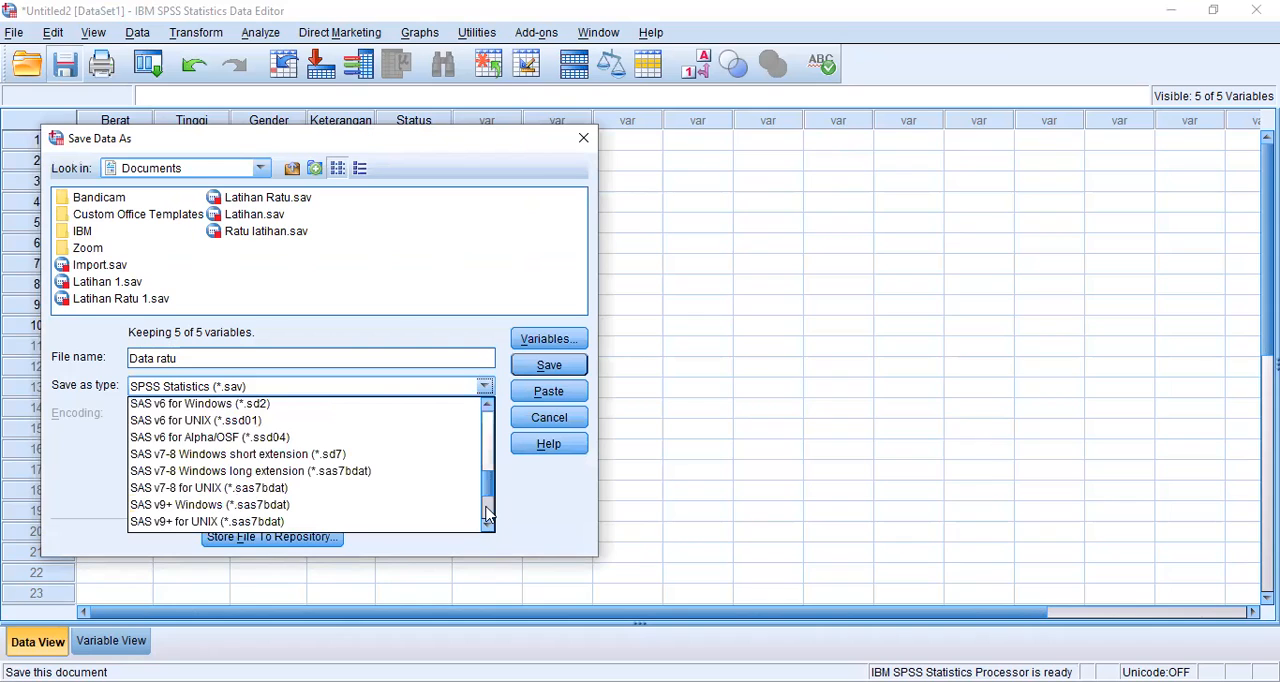
left_click(488, 513)
left_click(485, 416)
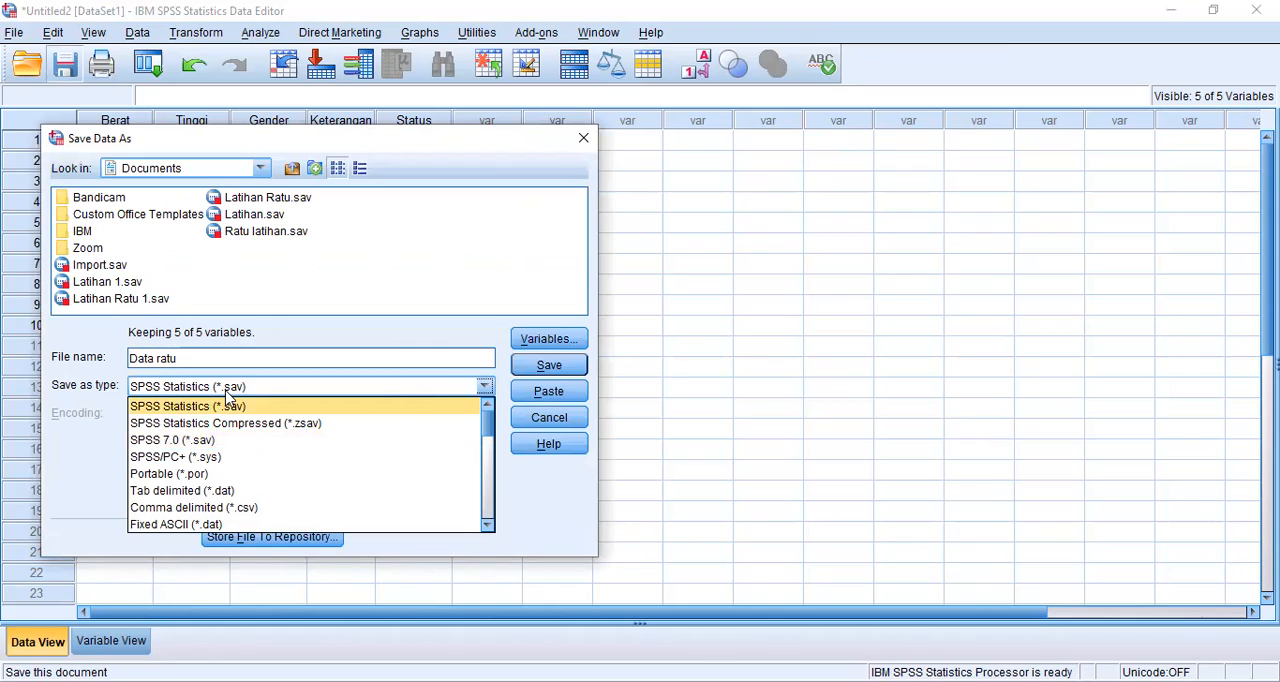
left_click(485, 388)
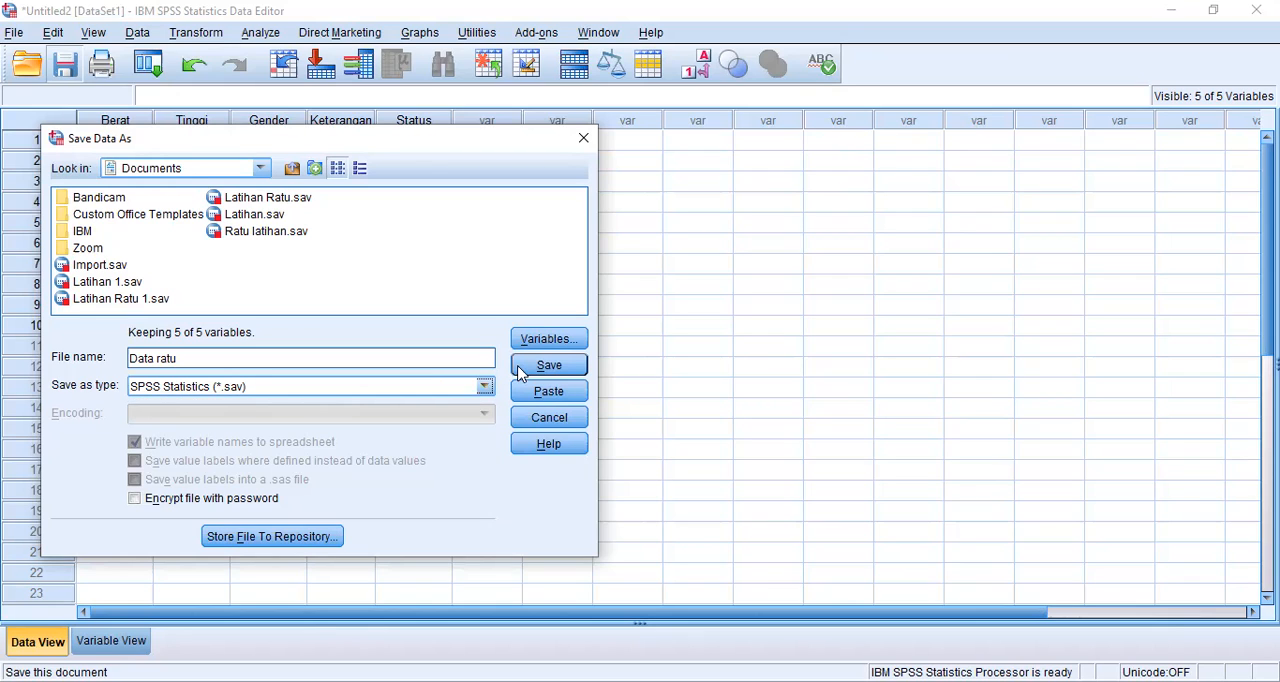
left_click(523, 370)
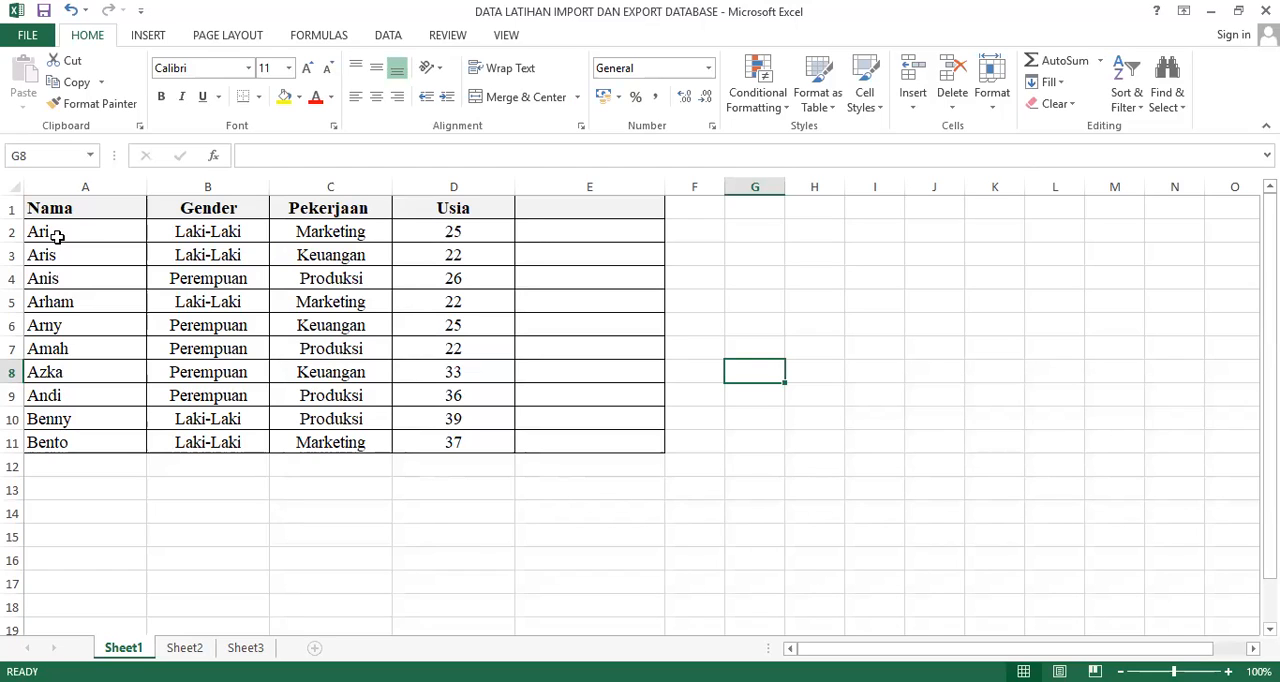
Step: In the Excel workbook DATA LATIHAN IMPORT DAN EXPORT DATABASE, copy the data range A2:D11 on Sheet1 without the headers
left_click(58, 236)
key("shift+Right")
key("shift+Right")
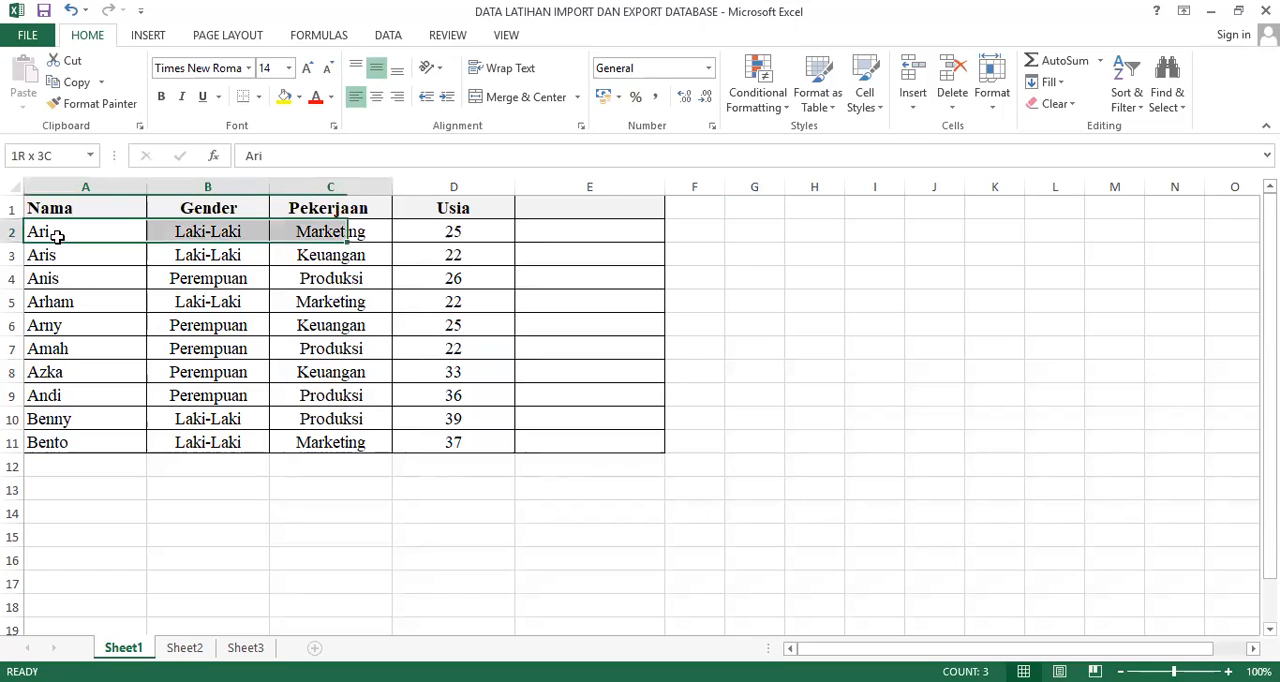
key("shift+Right")
key("shift+Down")
key("shift+Down")
key("shift+Down")
key("shift+Down")
key("shift+Down")
key("shift+Down")
key("shift+Down")
key("shift+Down")
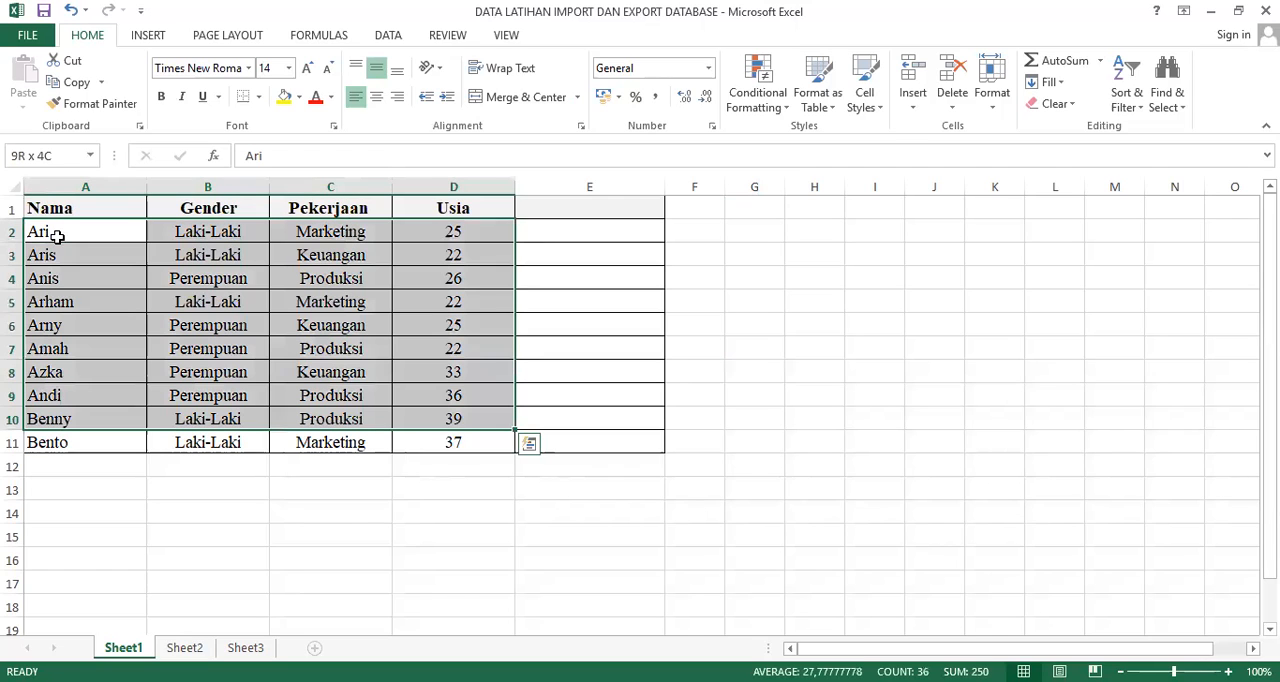
key("shift+Down")
key("ctrl+c")
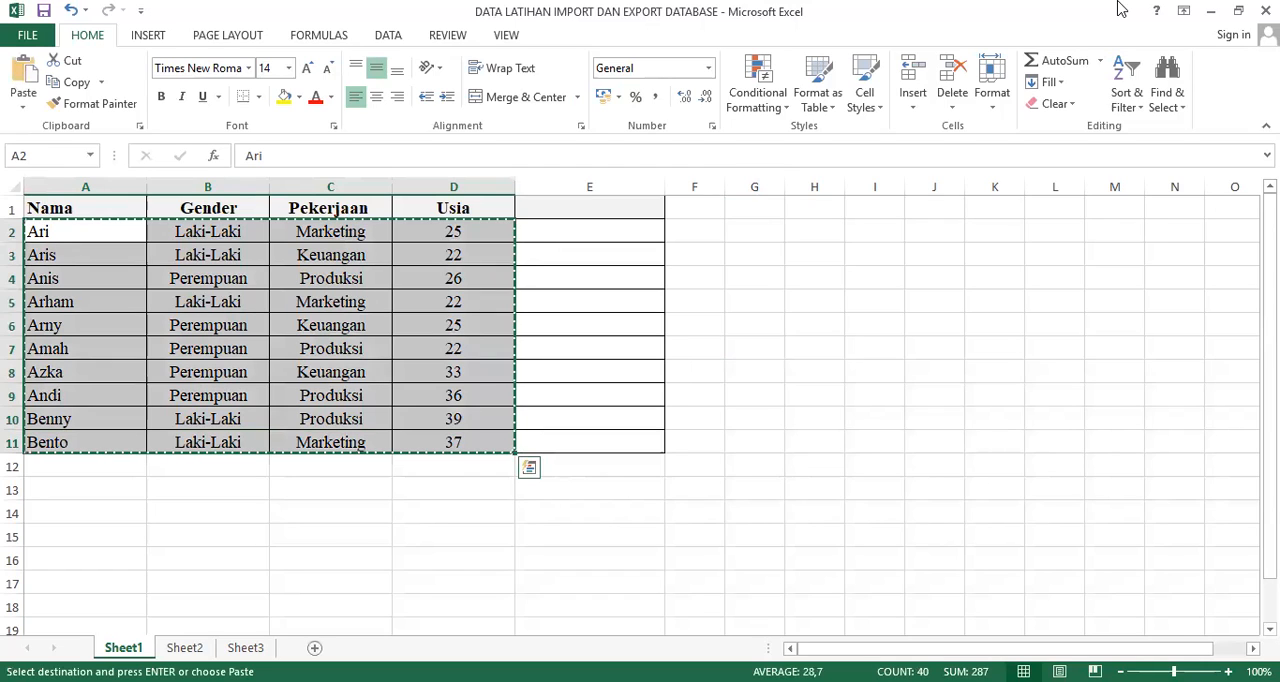
Step: Switch back to SPSS and create a new empty dataset
left_click(1217, 8)
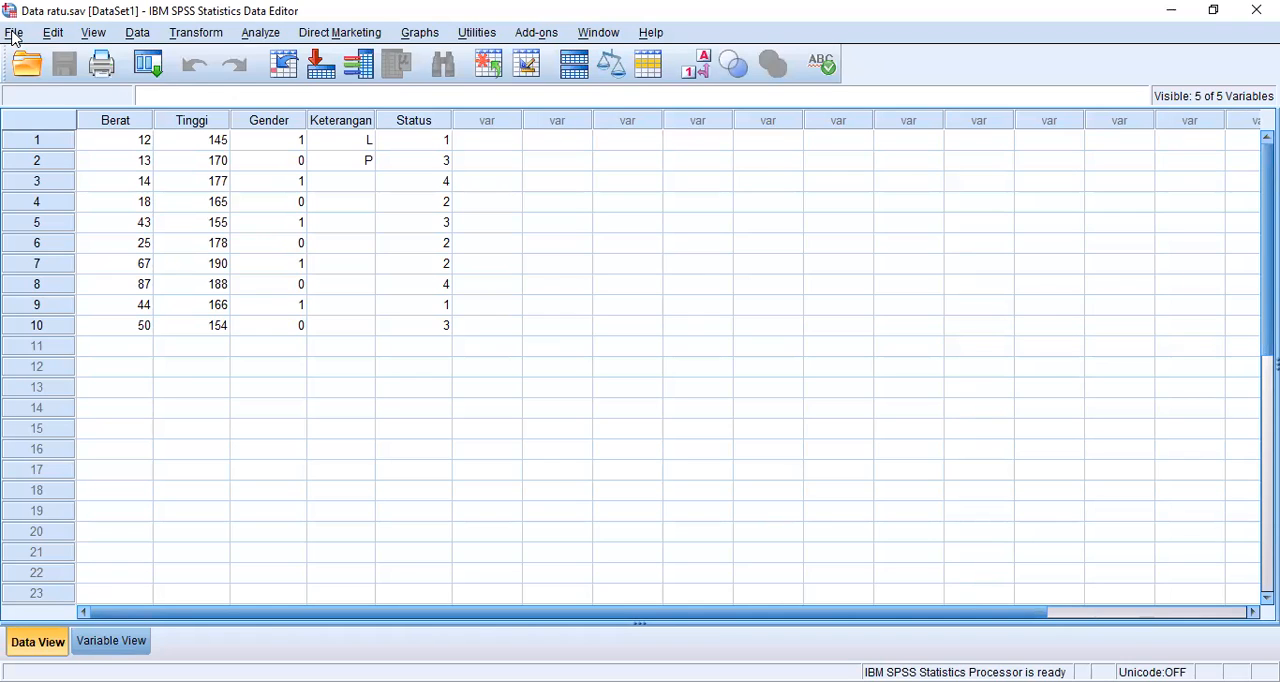
left_click(15, 34)
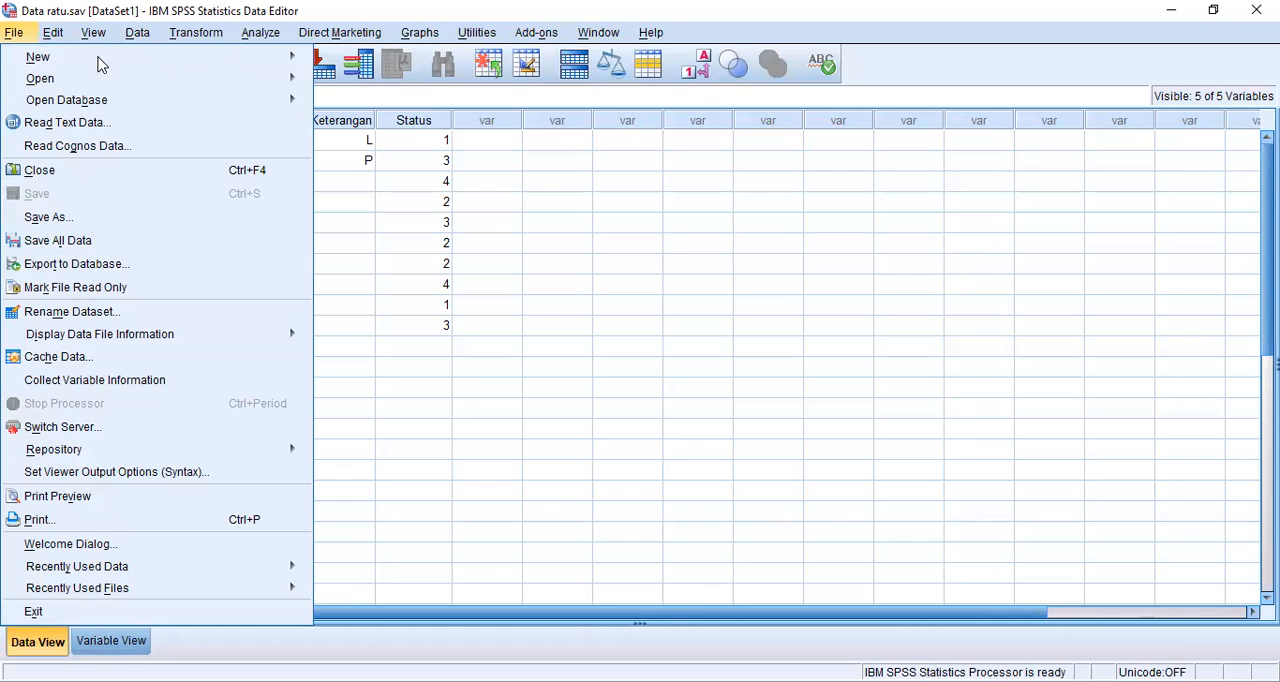
key("Right")
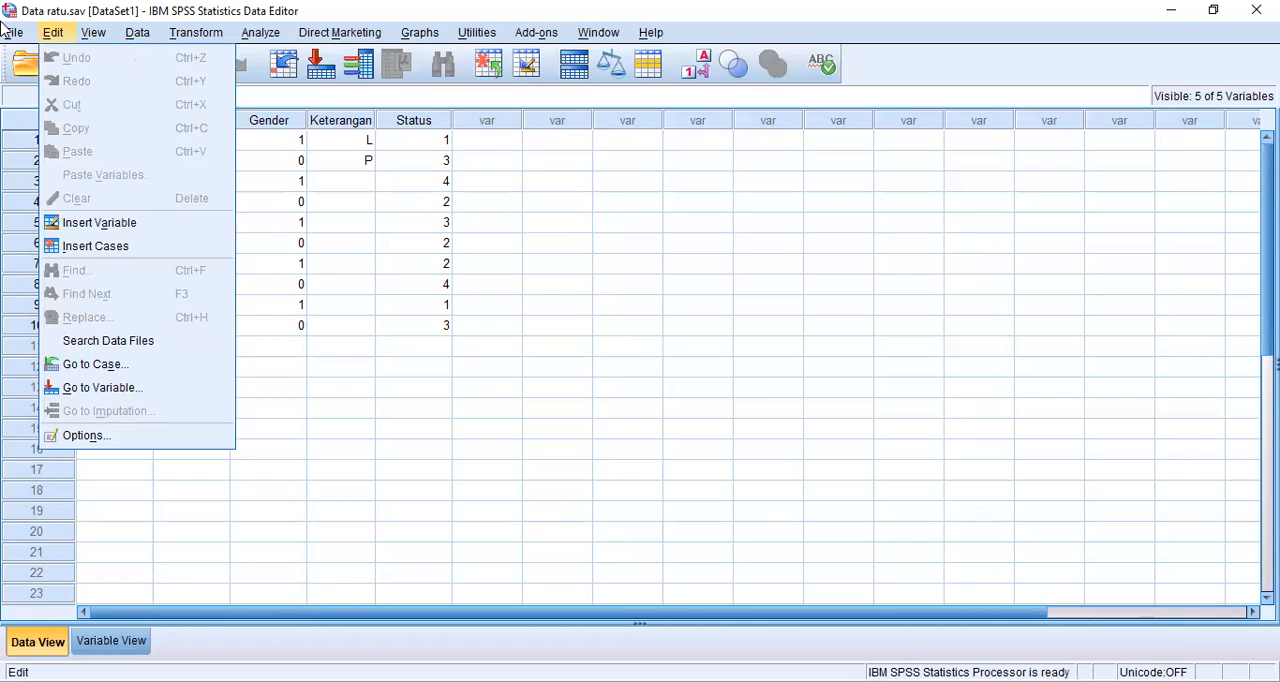
left_click(10, 36)
mouse_move(123, 63)
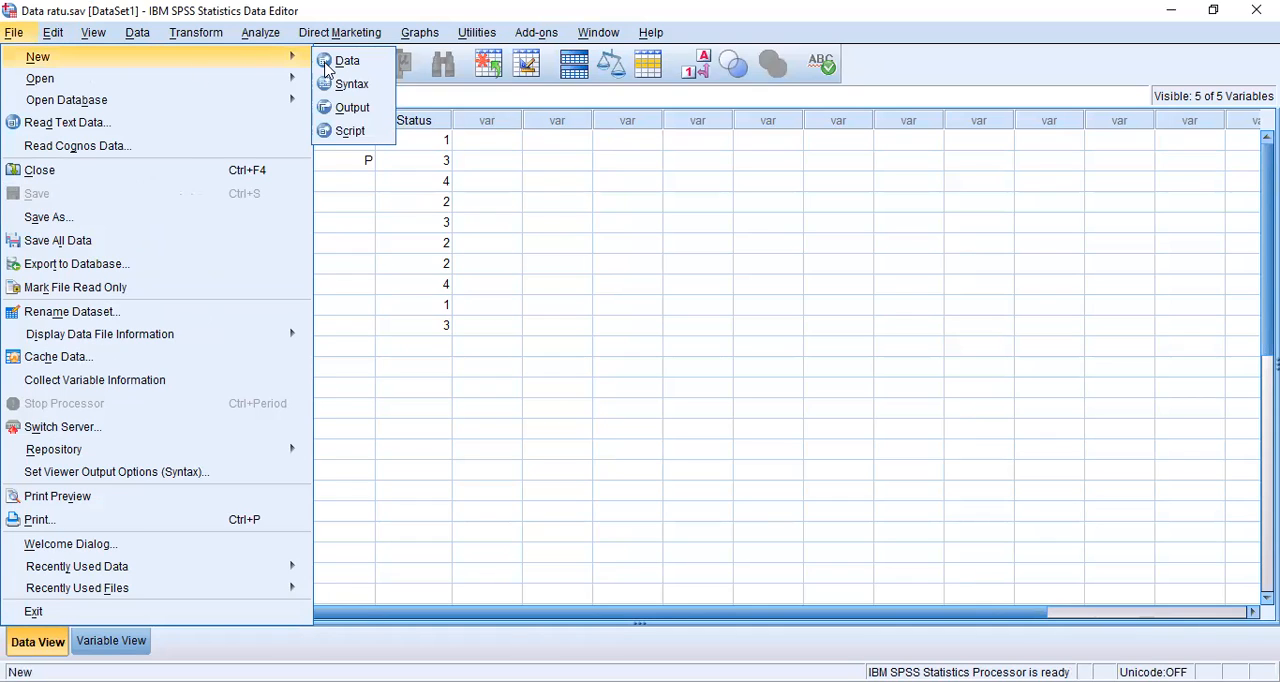
left_click(325, 64)
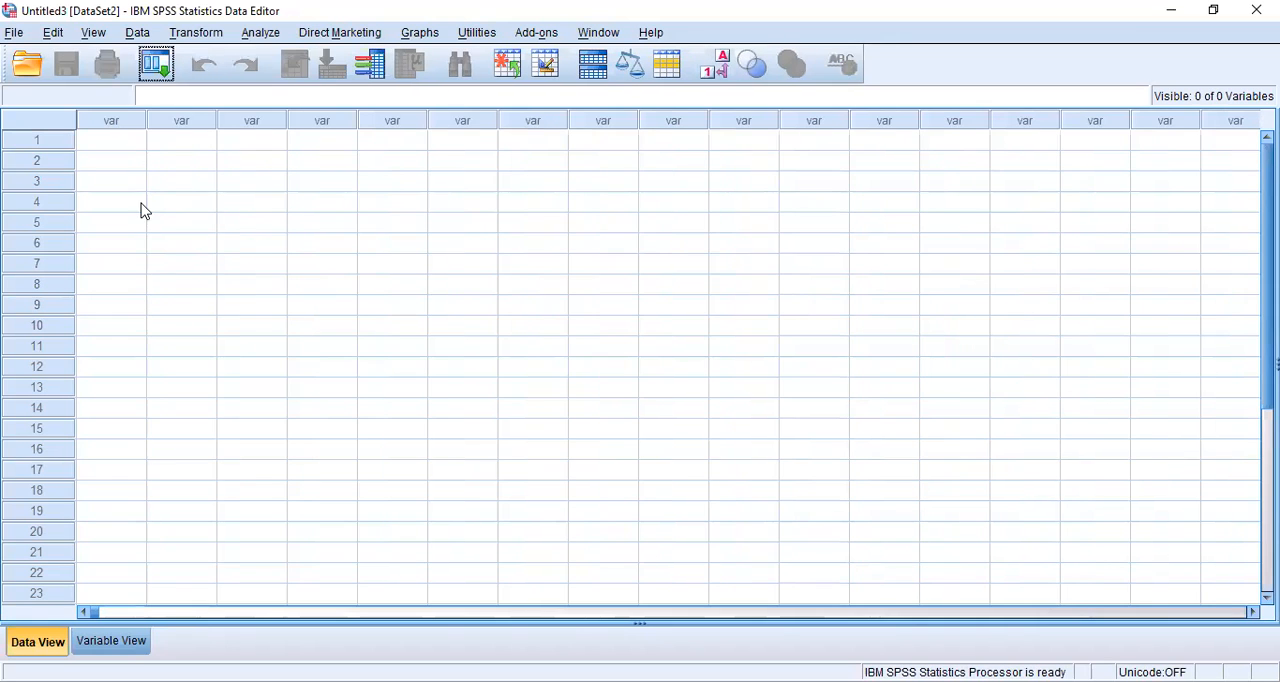
Step: Paste the copied Excel data starting at the first cell of the empty dataset and widen the first variable's column
left_click(122, 147)
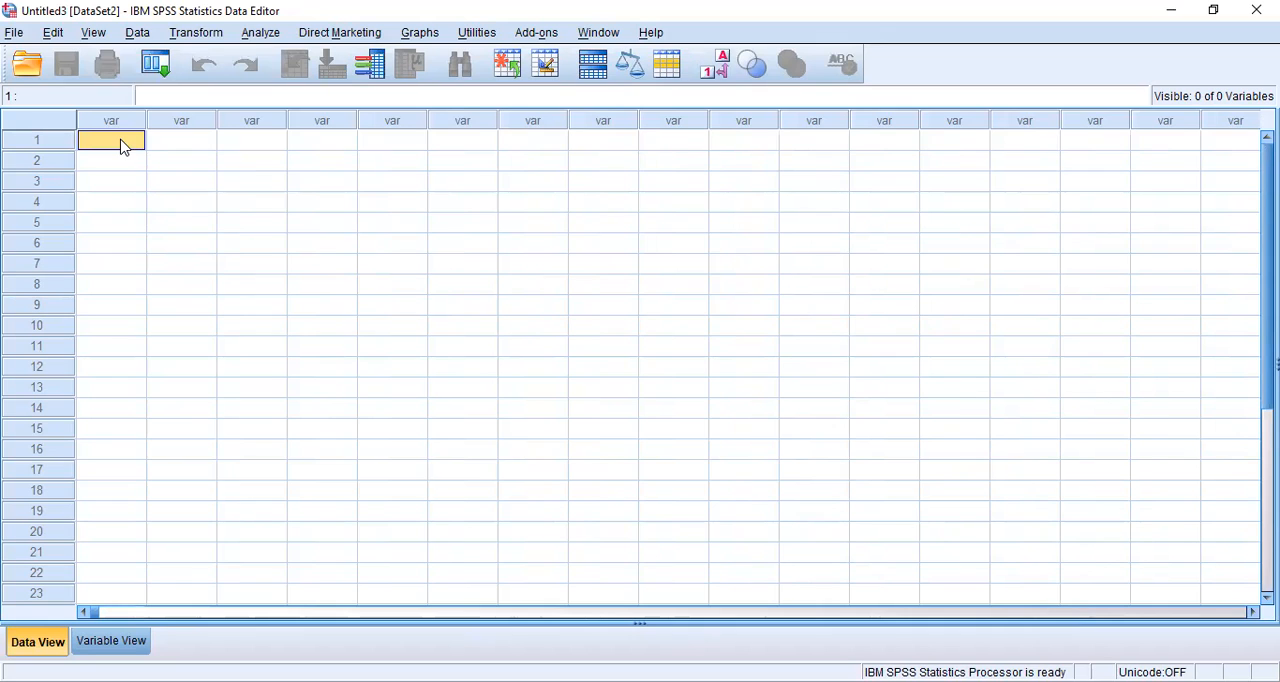
key("ctrl+v")
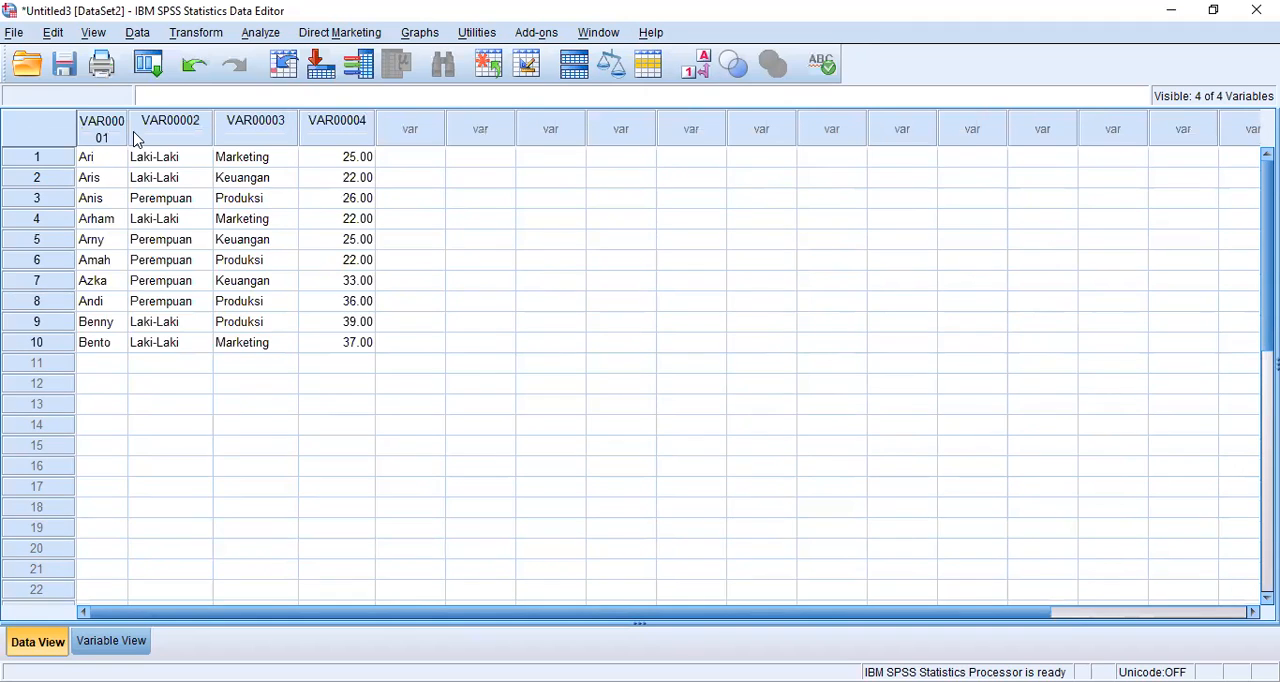
left_click_drag(131, 122, 162, 122)
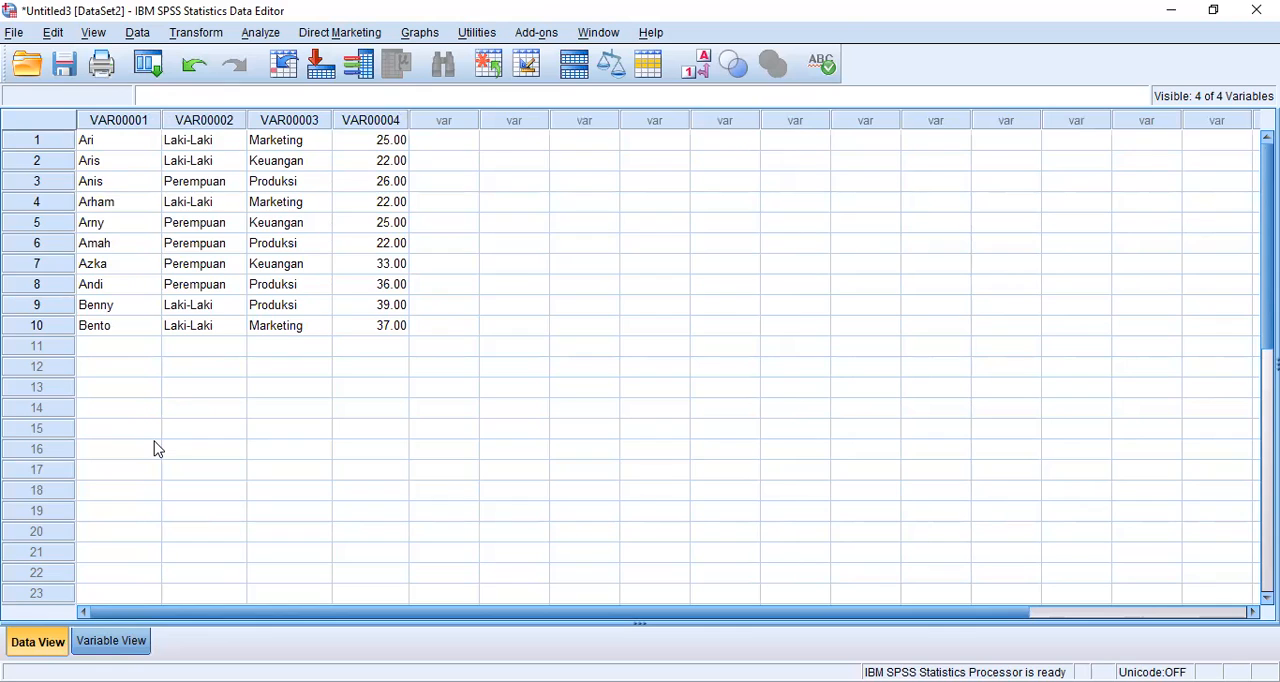
Step: Rename the first variable Nama and the second variable Gender in the variable definitions
key("ctrl+t")
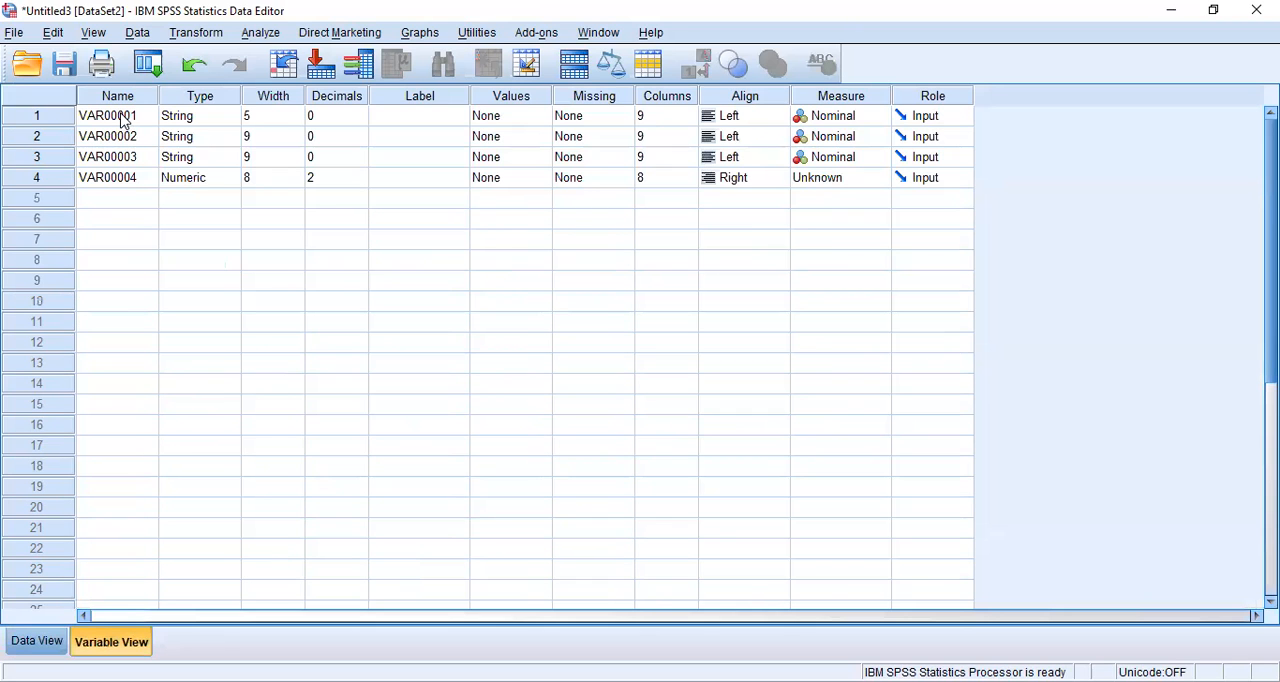
left_click(122, 117)
type("Na")
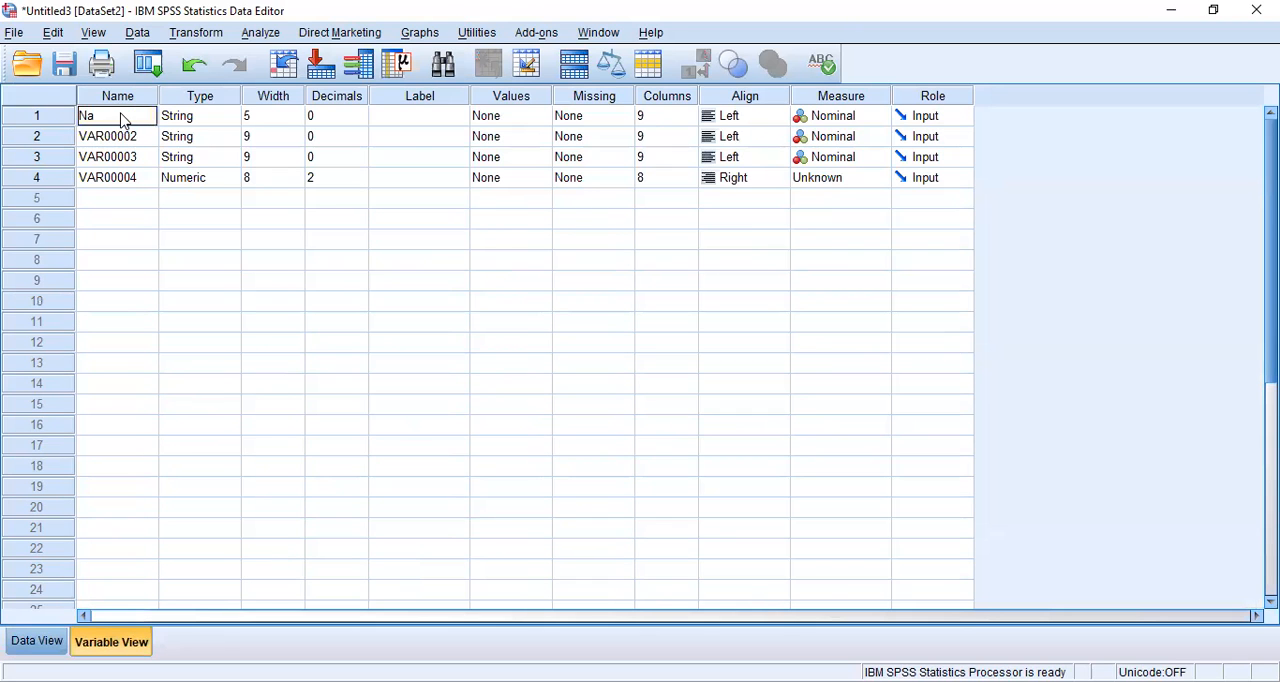
type("ma")
key("Return")
type("Gend")
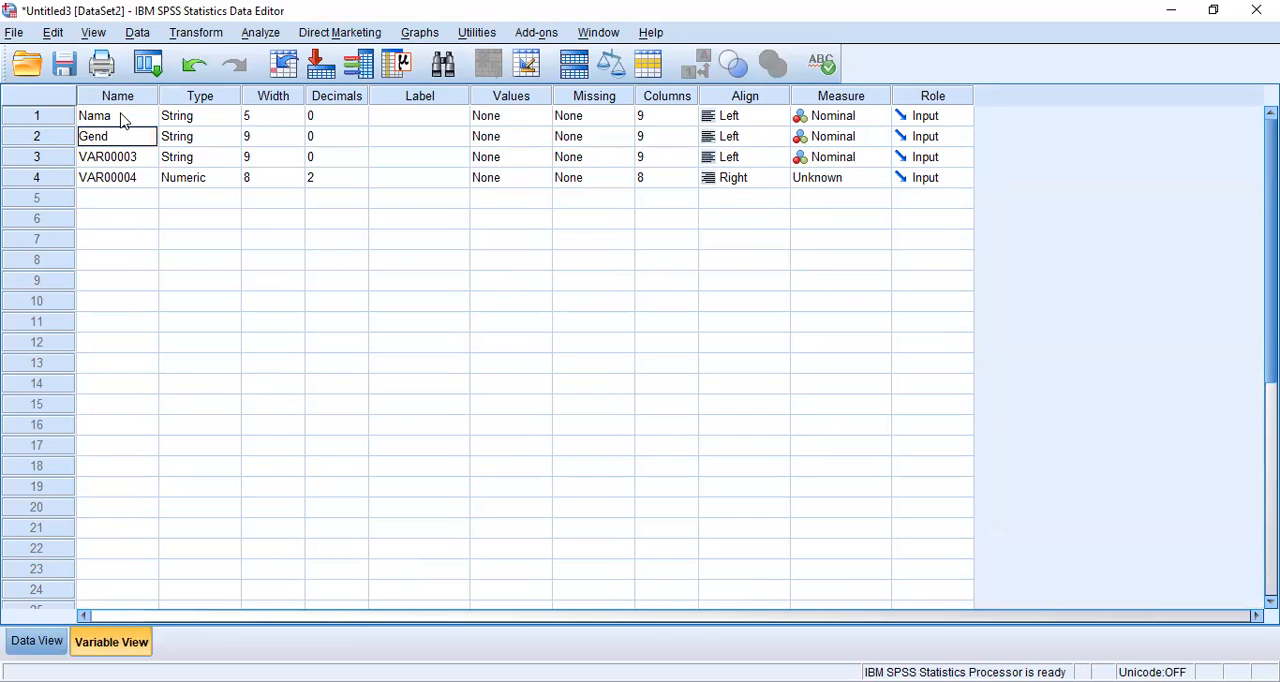
type("er")
key("Return")
Step: Rename the third variable Pekerjaan and the fourth variable Usia
type("Pekerjaan")
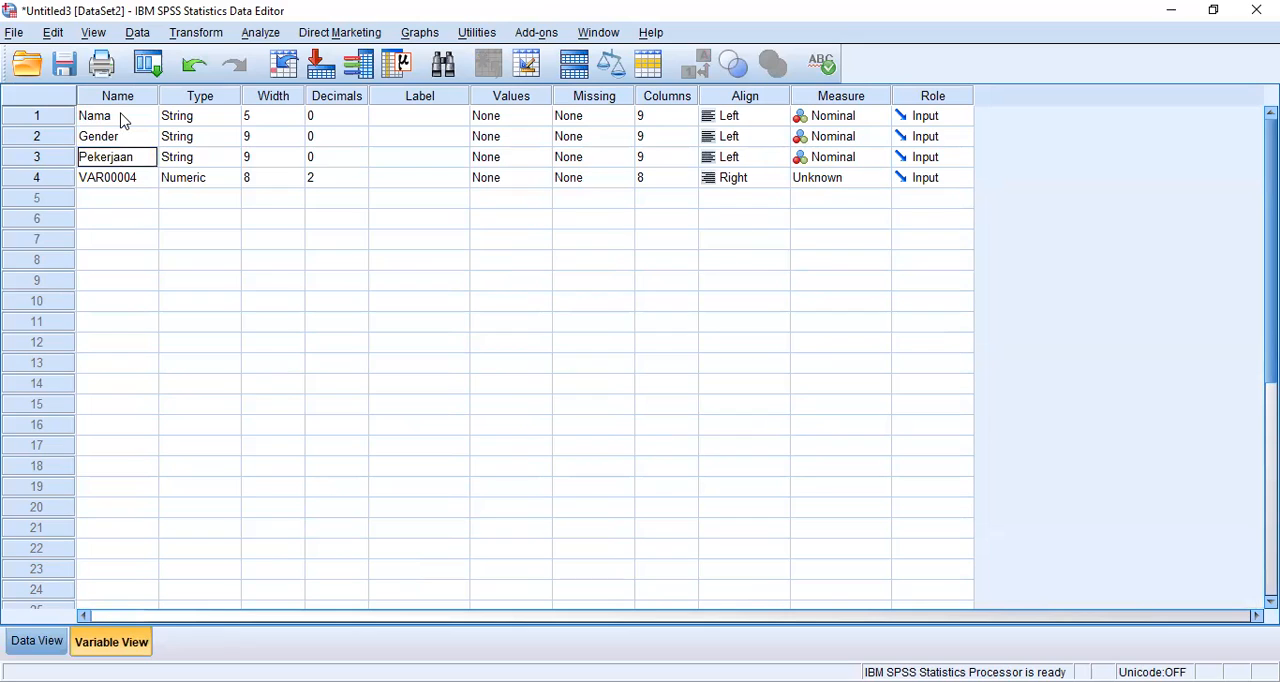
key("Return")
type("Usia")
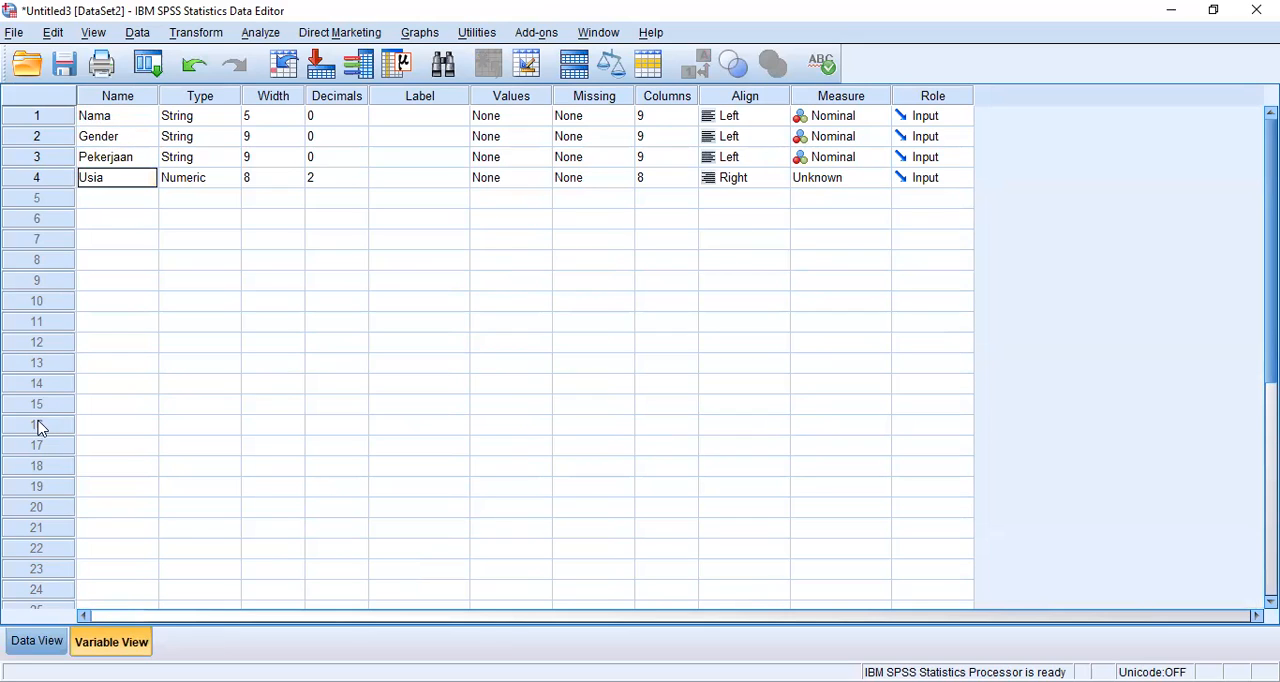
Step: Set the Usia variable's decimals to 0 and return to the data values
left_click(42, 642)
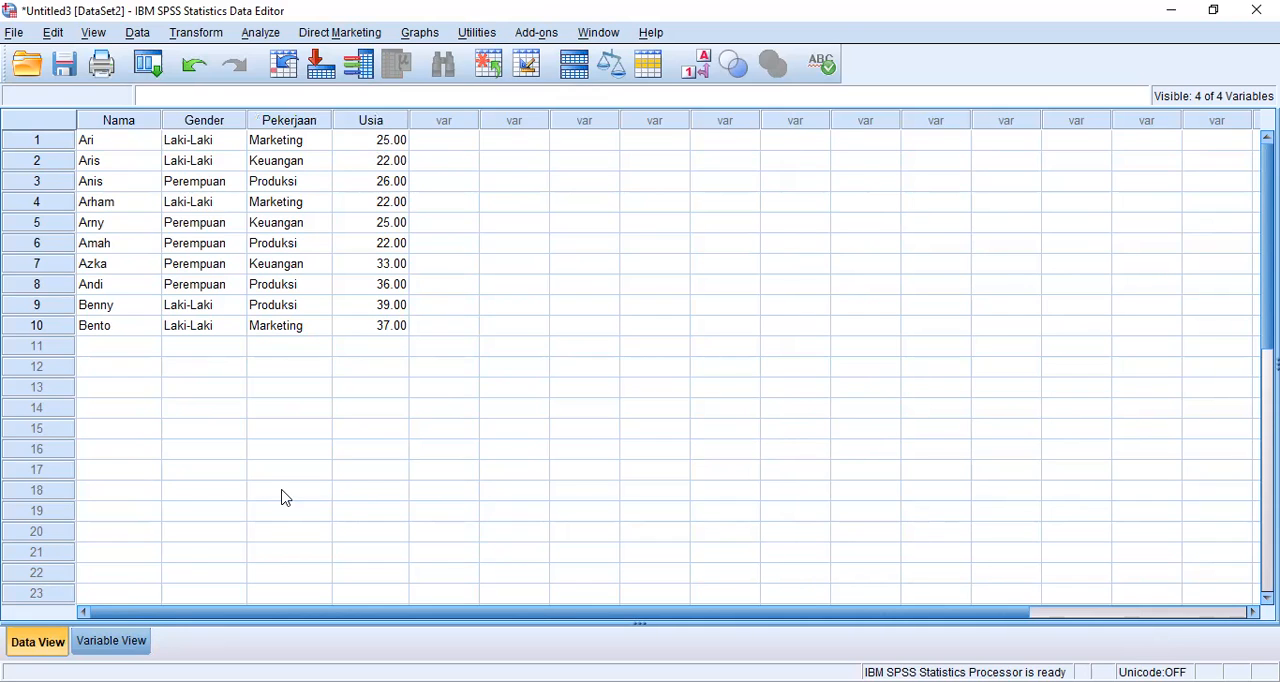
left_click(112, 641)
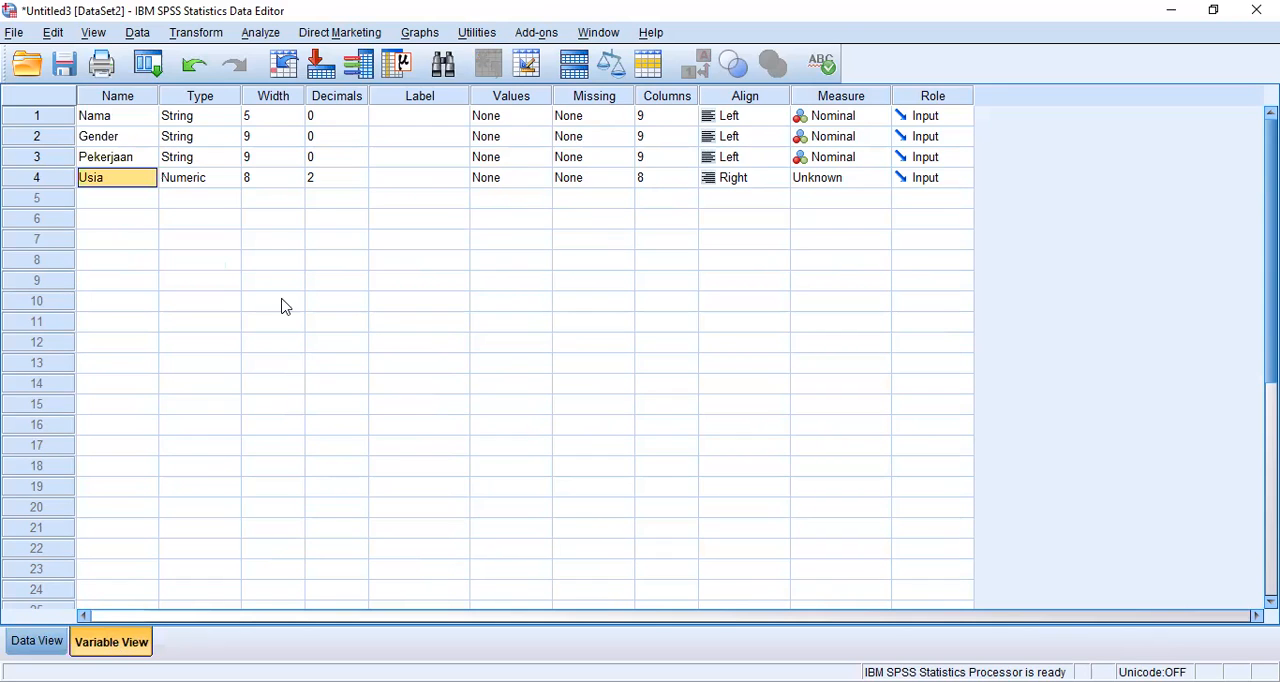
left_click(340, 177)
left_click(359, 172)
left_click(359, 175)
left_click(360, 182)
triple_click(360, 184)
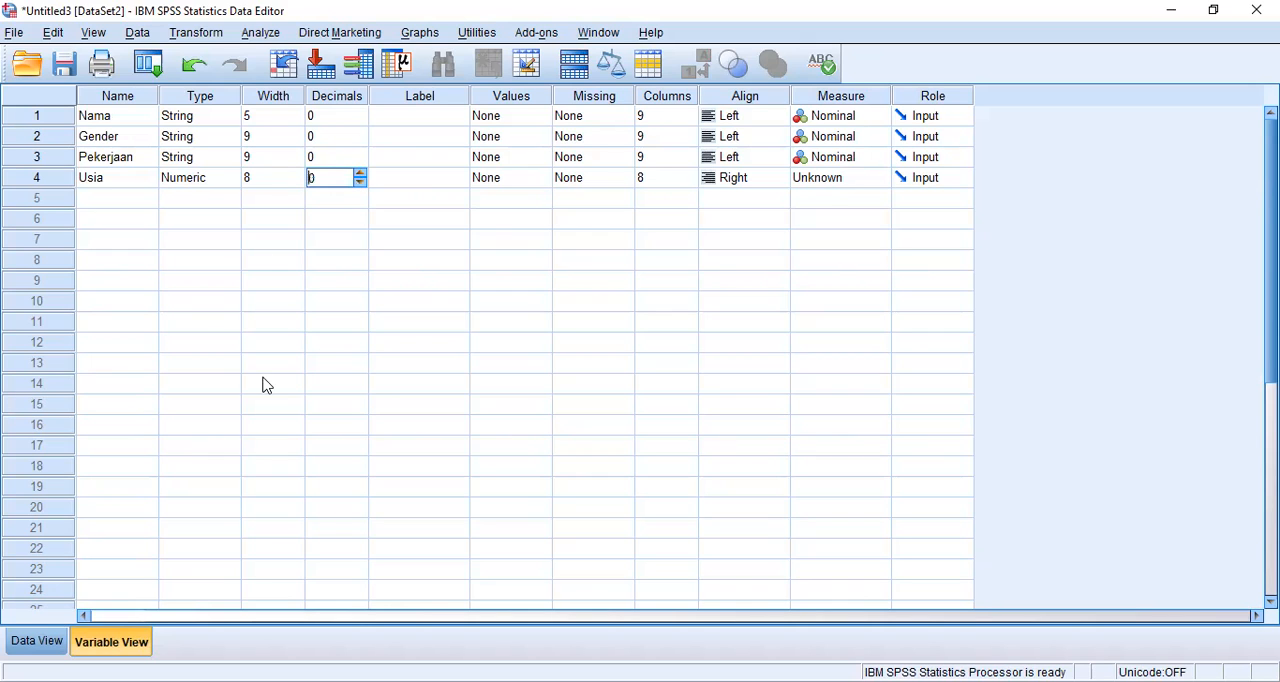
left_click(57, 643)
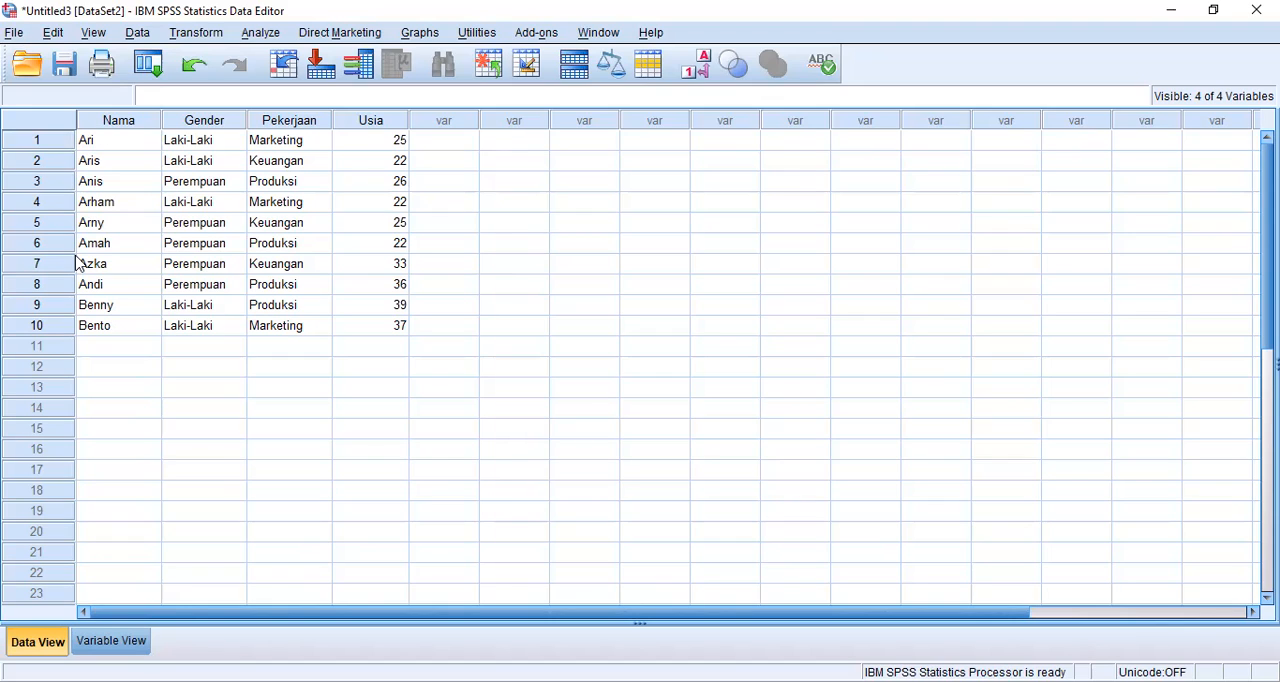
Step: Open the Excel file Data CEOSAL.xlsx from the Downloads folder as a data source
left_click(14, 40)
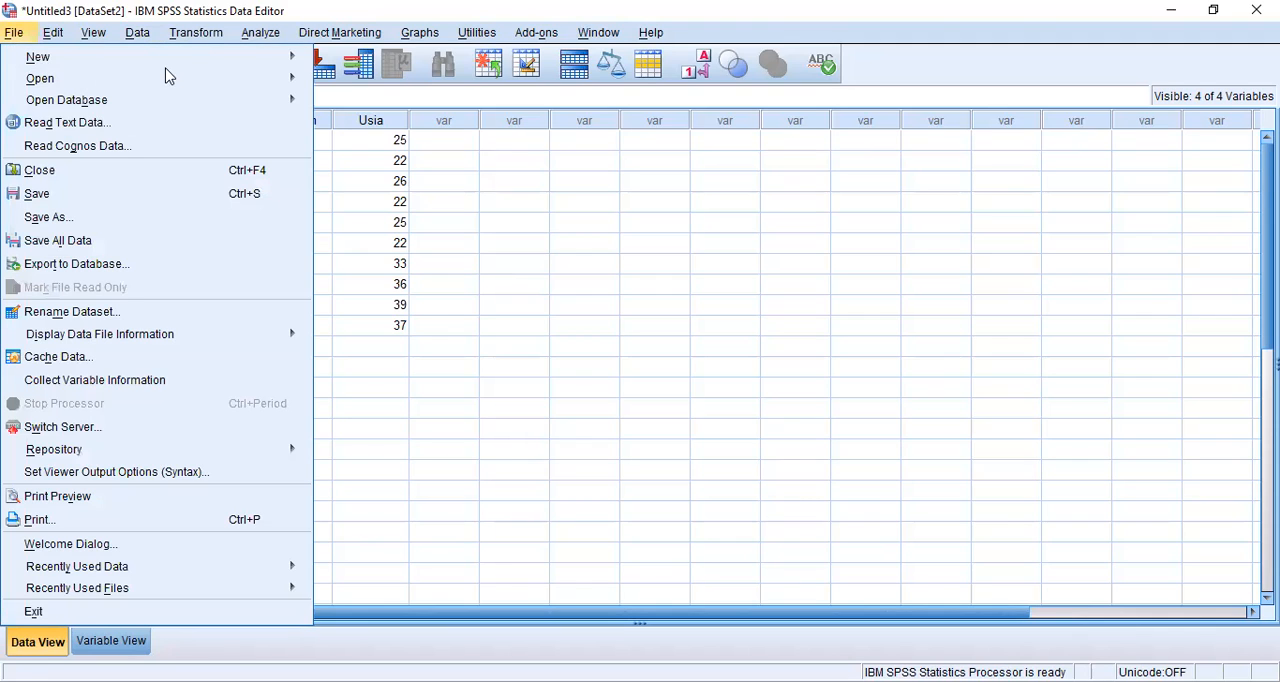
mouse_move(243, 60)
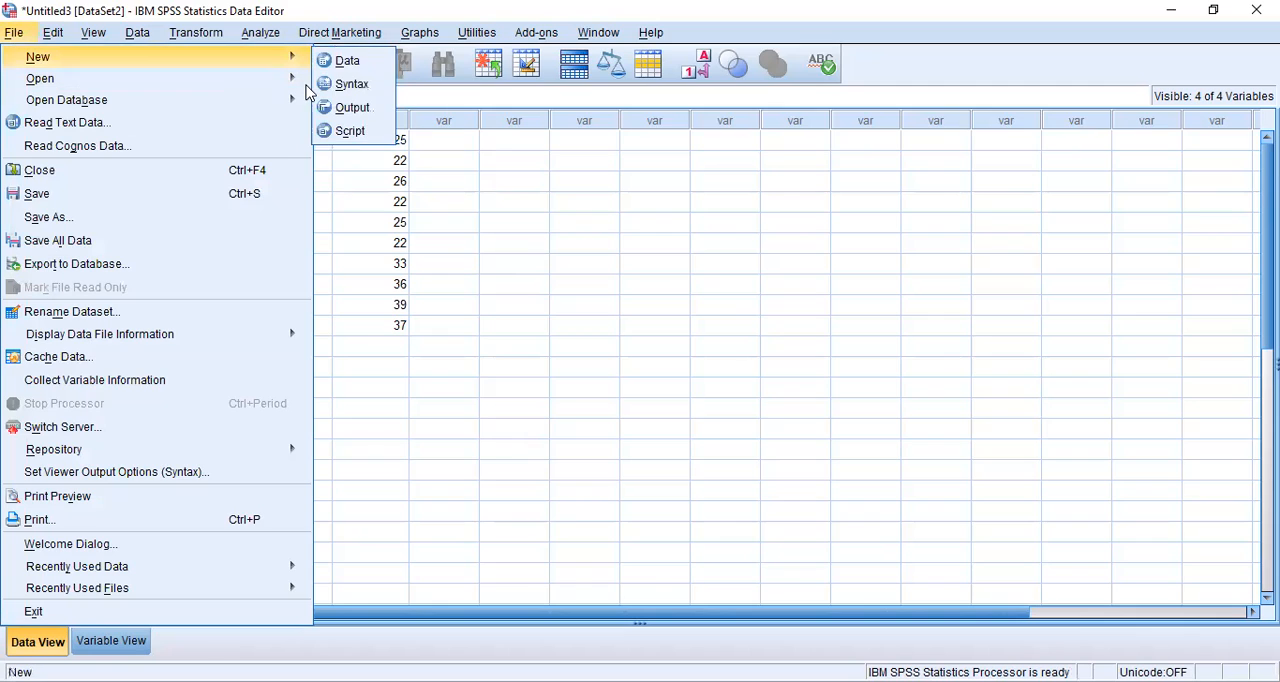
mouse_move(300, 80)
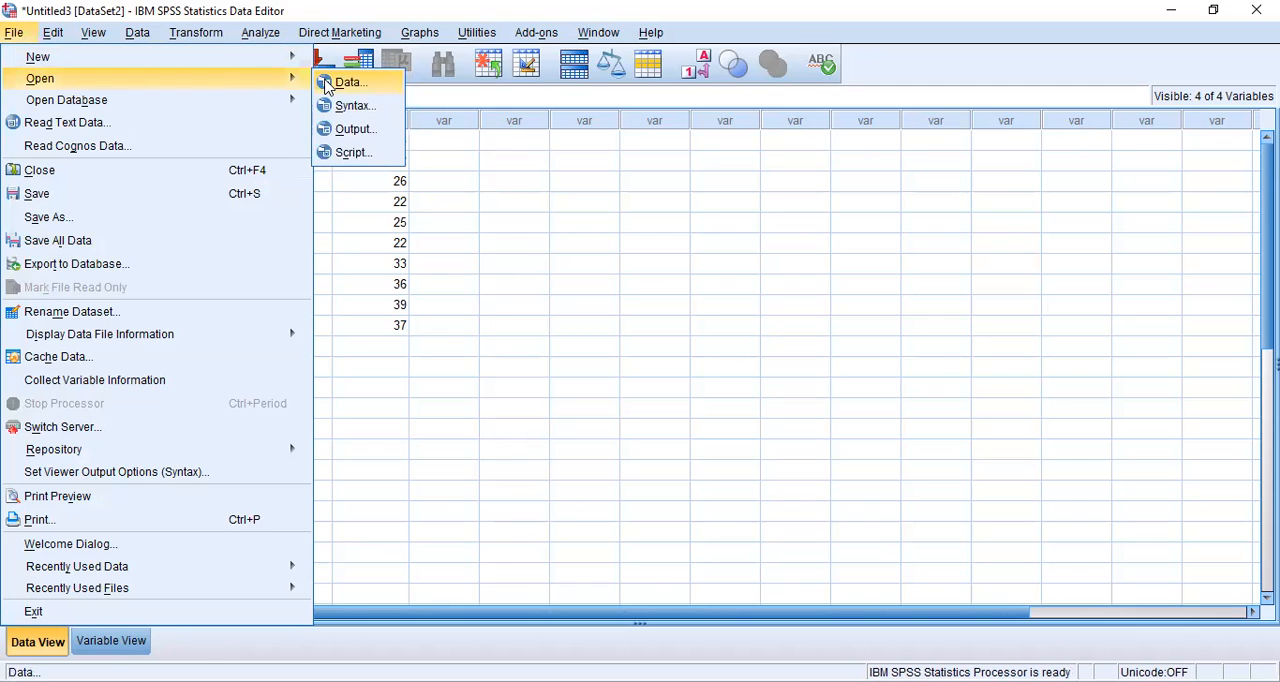
left_click(325, 86)
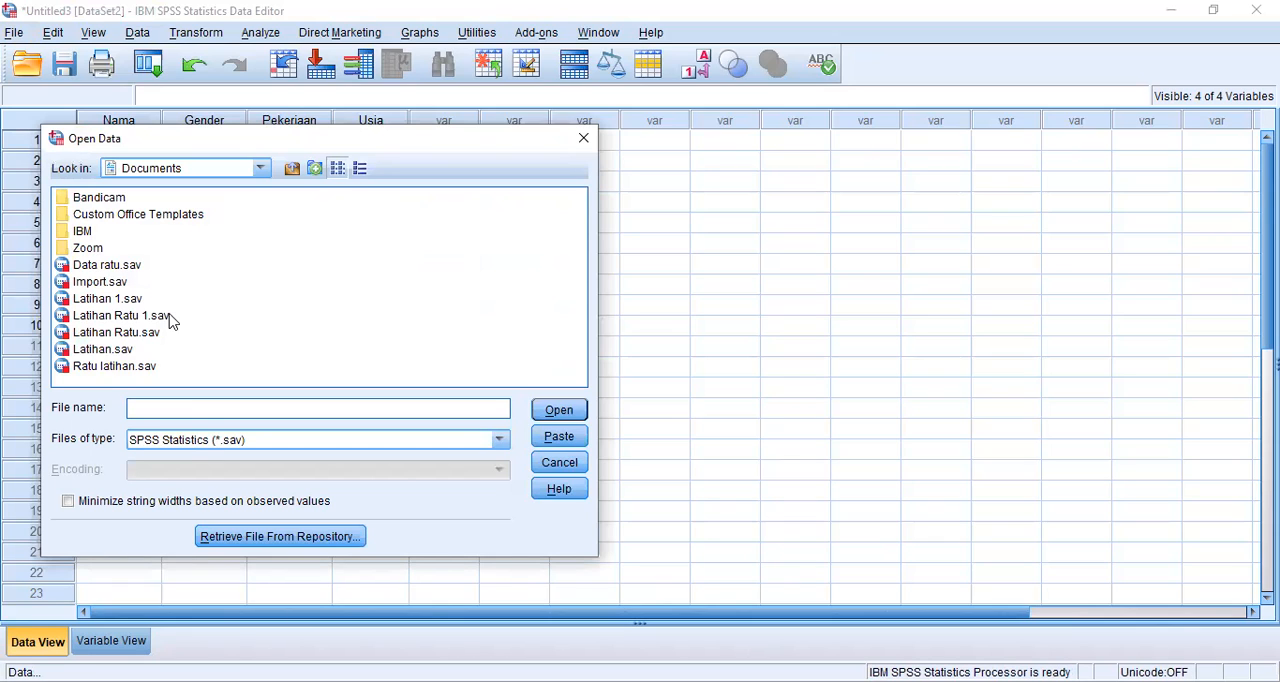
left_click(187, 445)
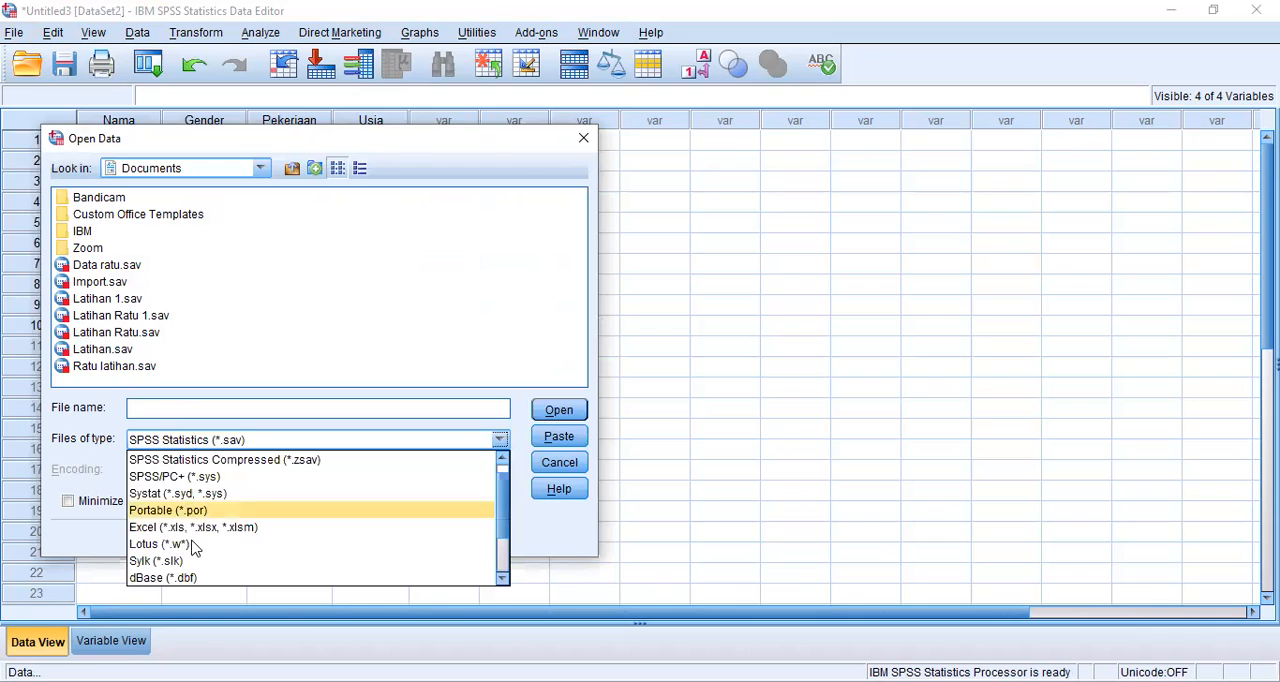
left_click(193, 531)
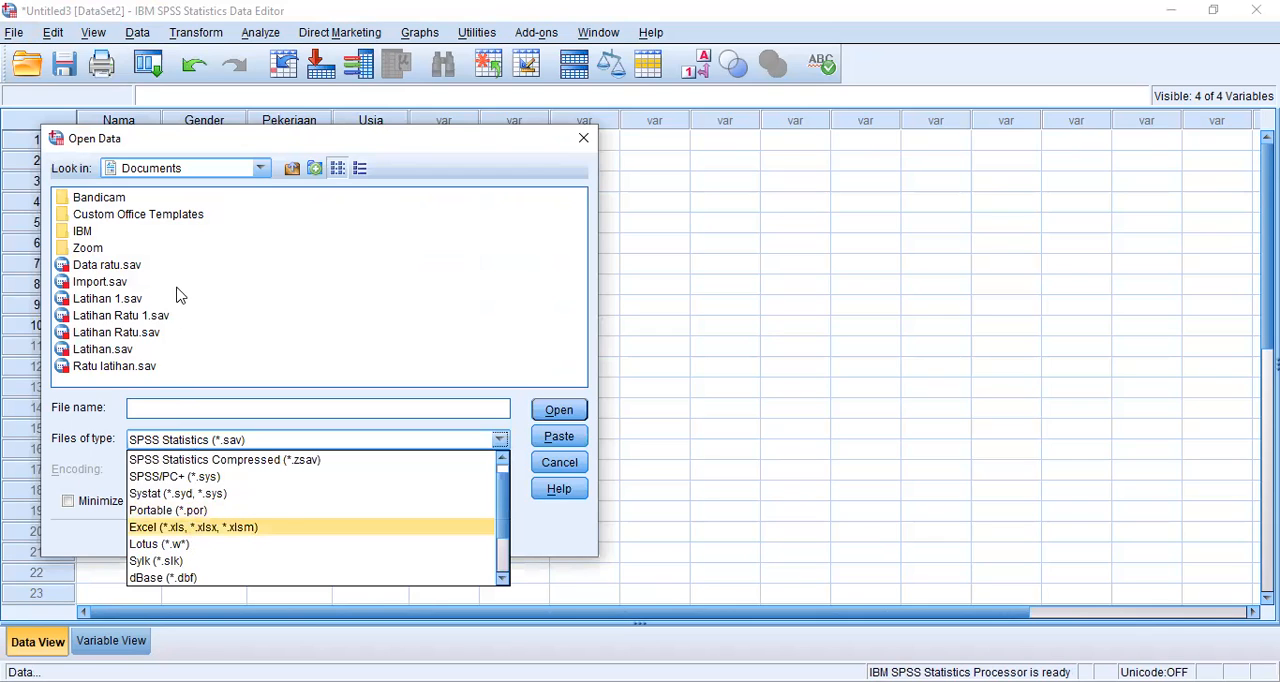
left_click(262, 172)
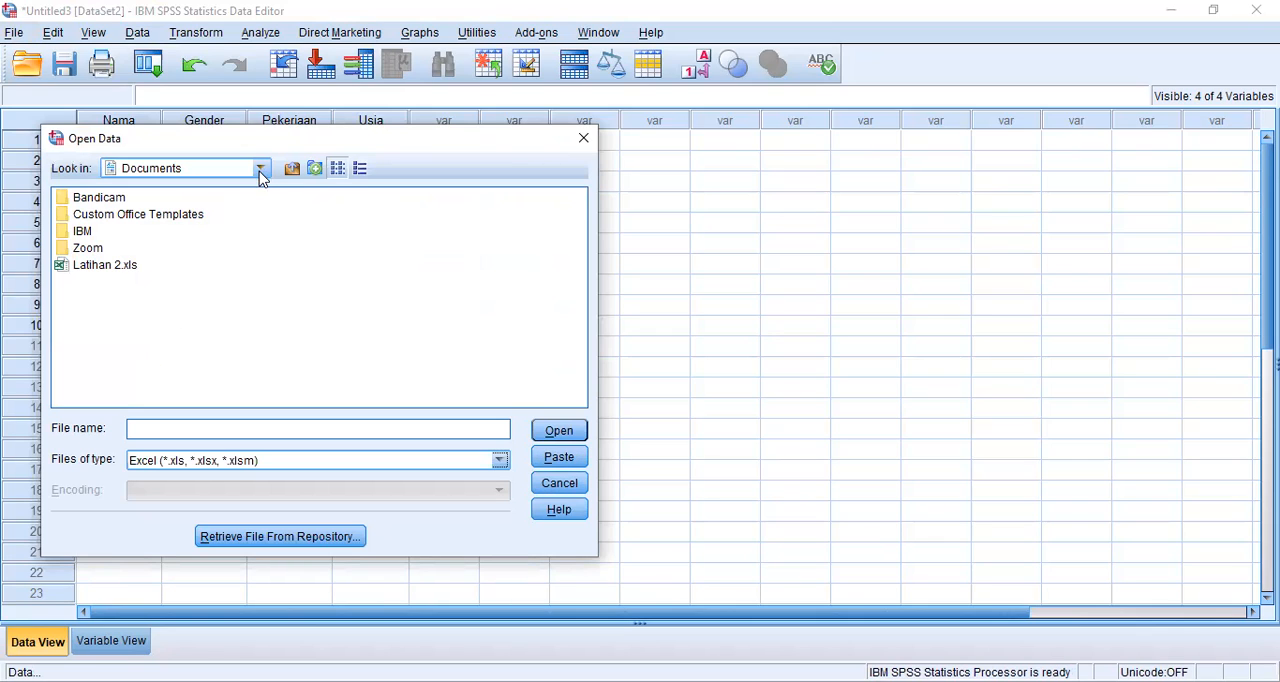
left_click(217, 254)
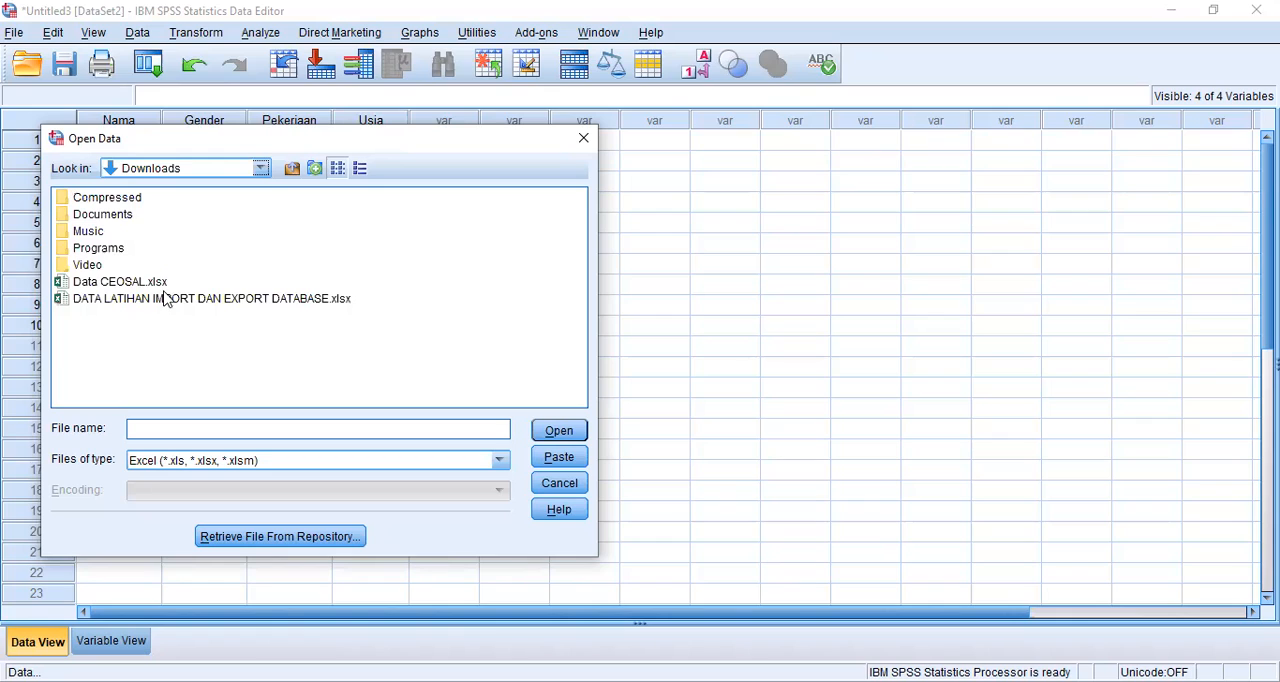
left_click(140, 284)
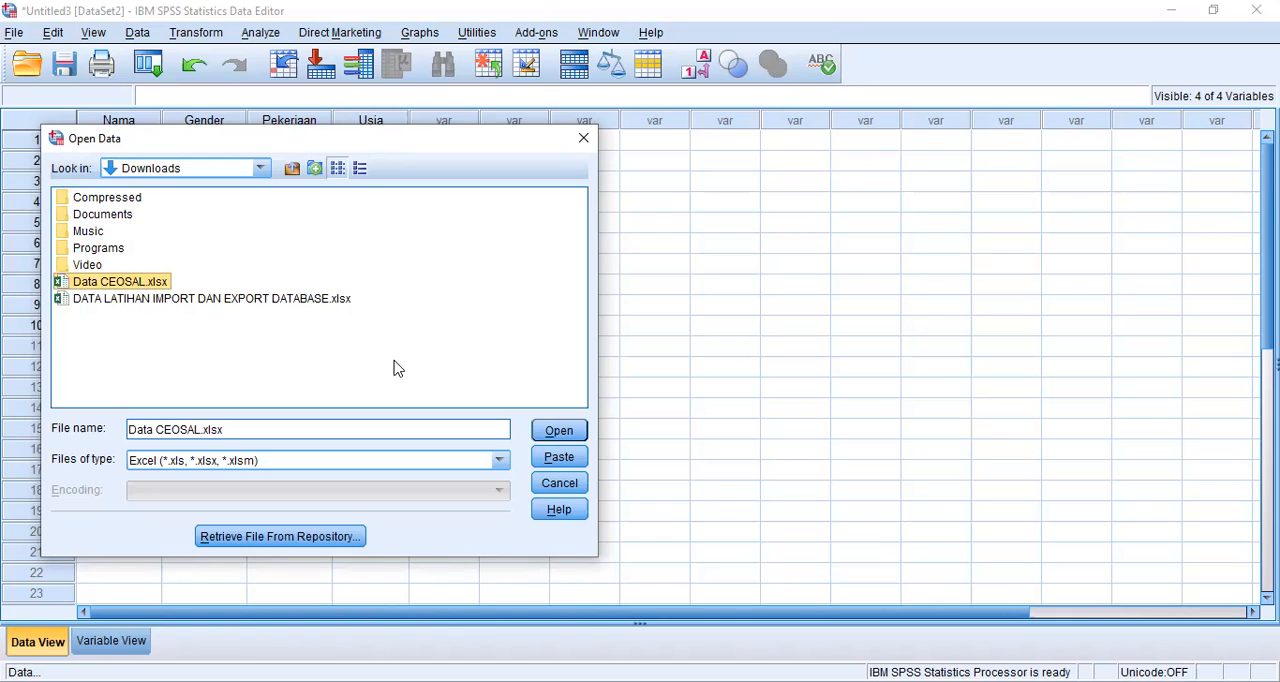
left_click(556, 431)
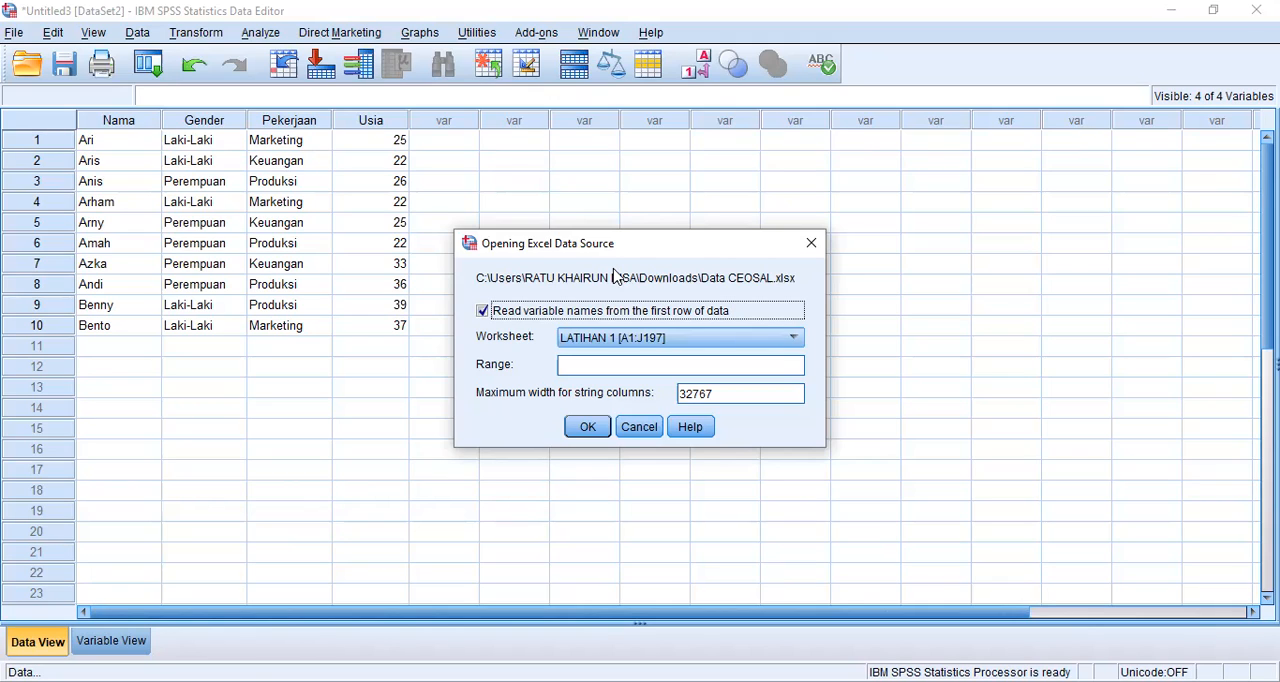
Step: Import the worksheet LATIHAN 1 [A1:J197], reading variable names from the first row of data
left_click(600, 340)
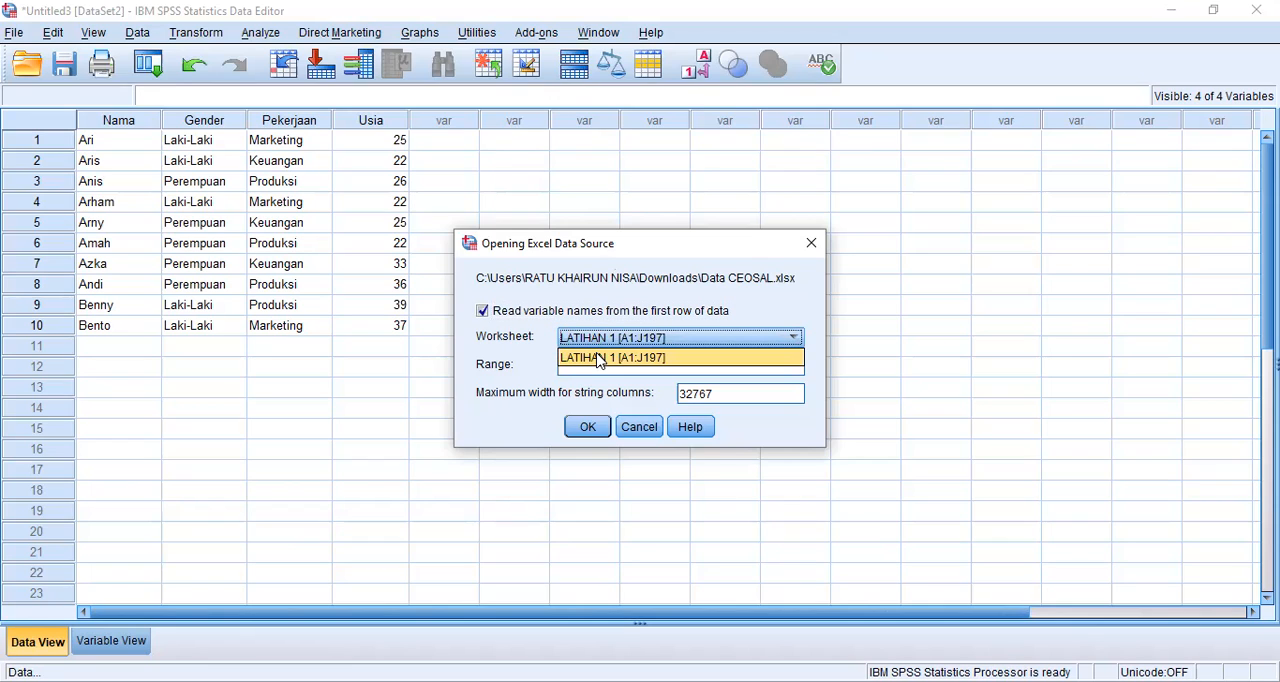
left_click(600, 358)
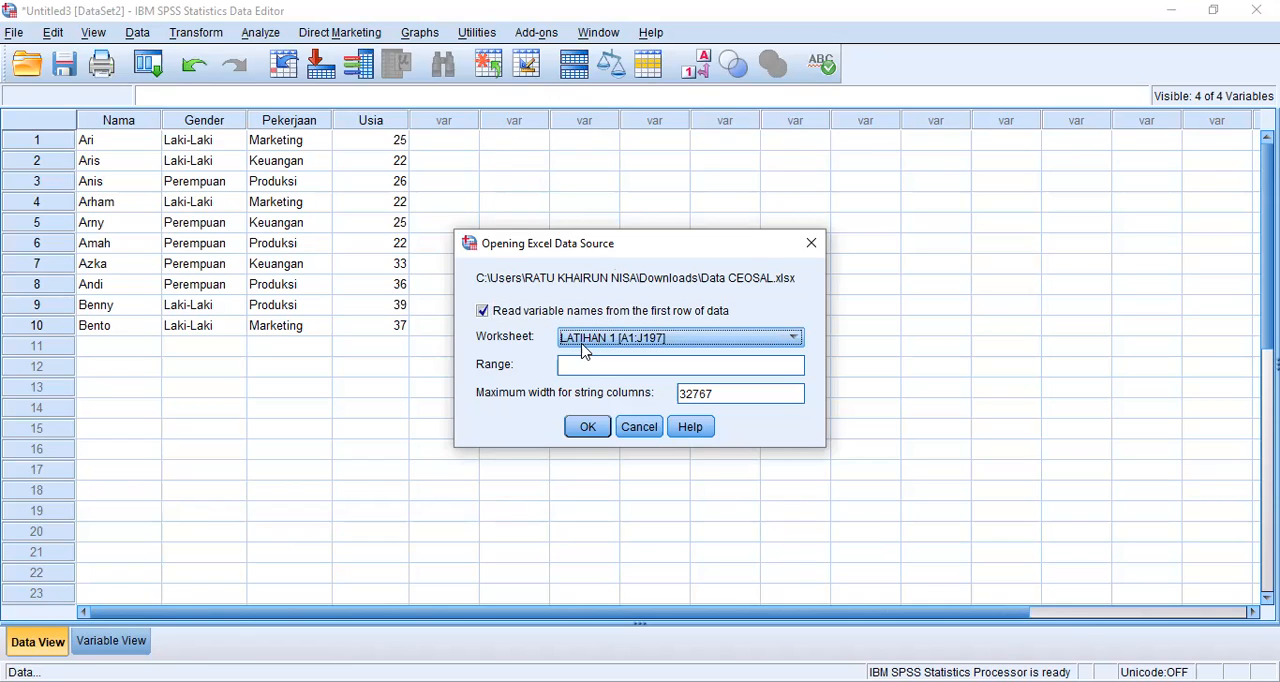
left_click(588, 428)
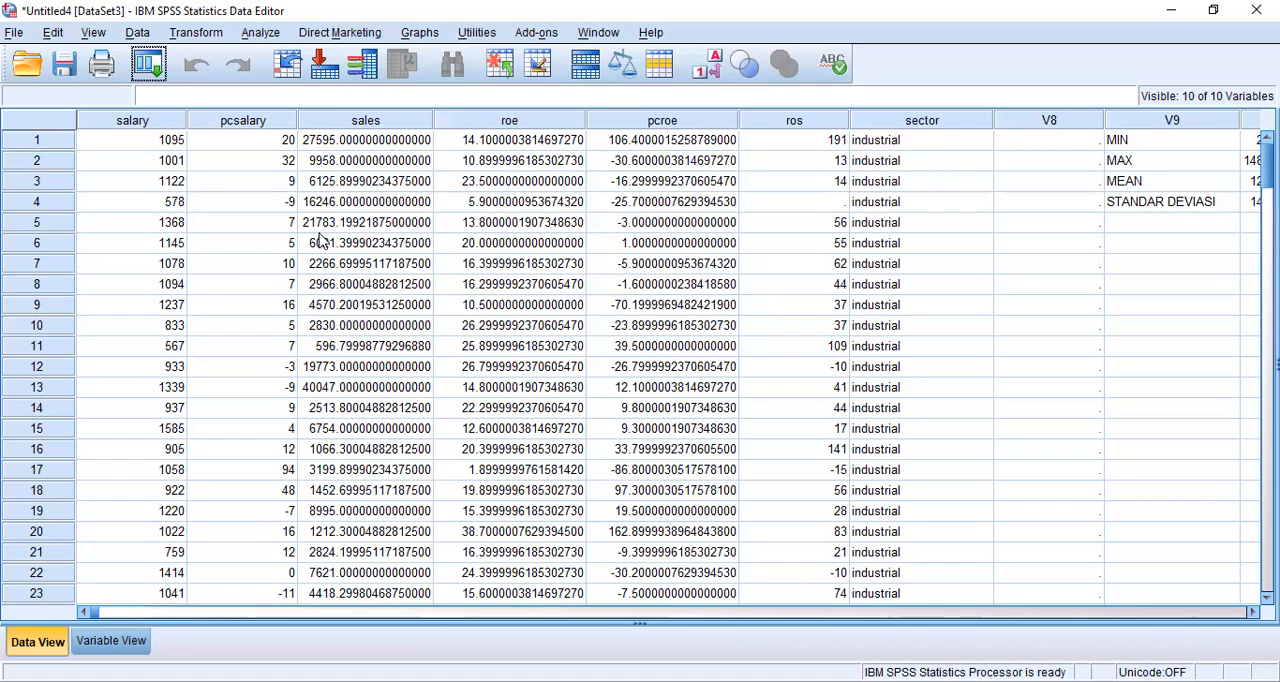
left_click(300, 345)
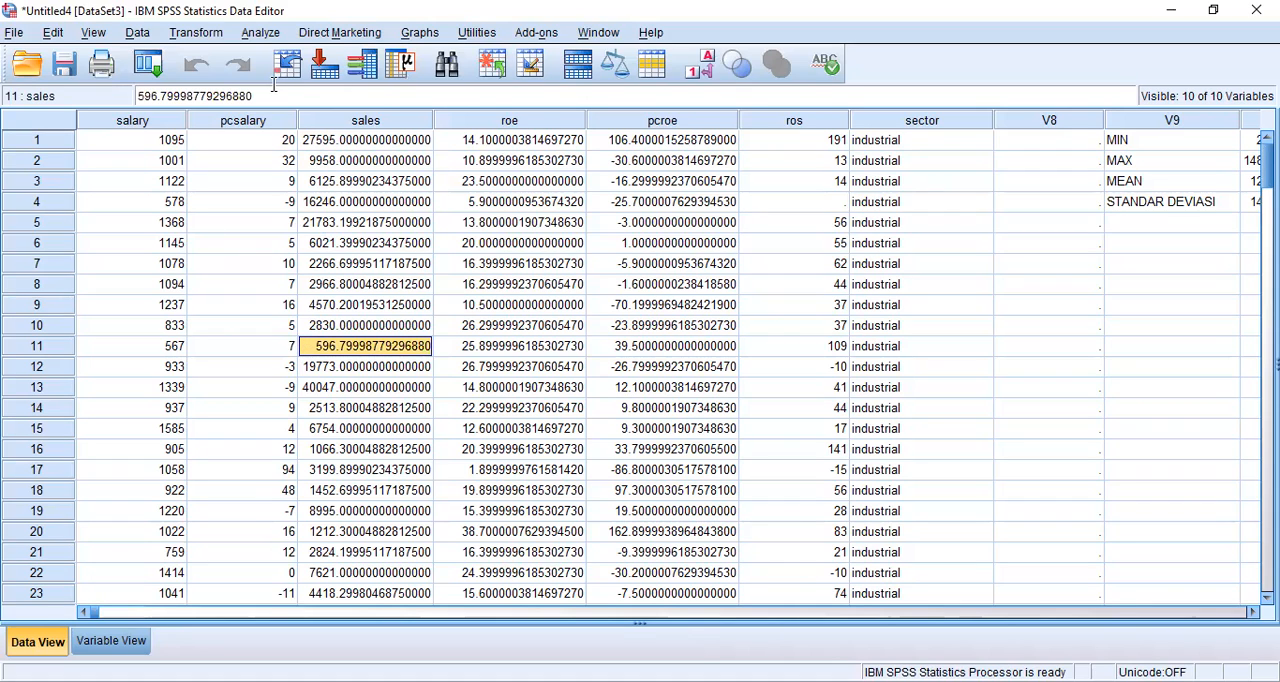
Step: Set up a Descriptives analysis with the variables salary, pcsalary, sales, roe, pcroe and ros
left_click(260, 36)
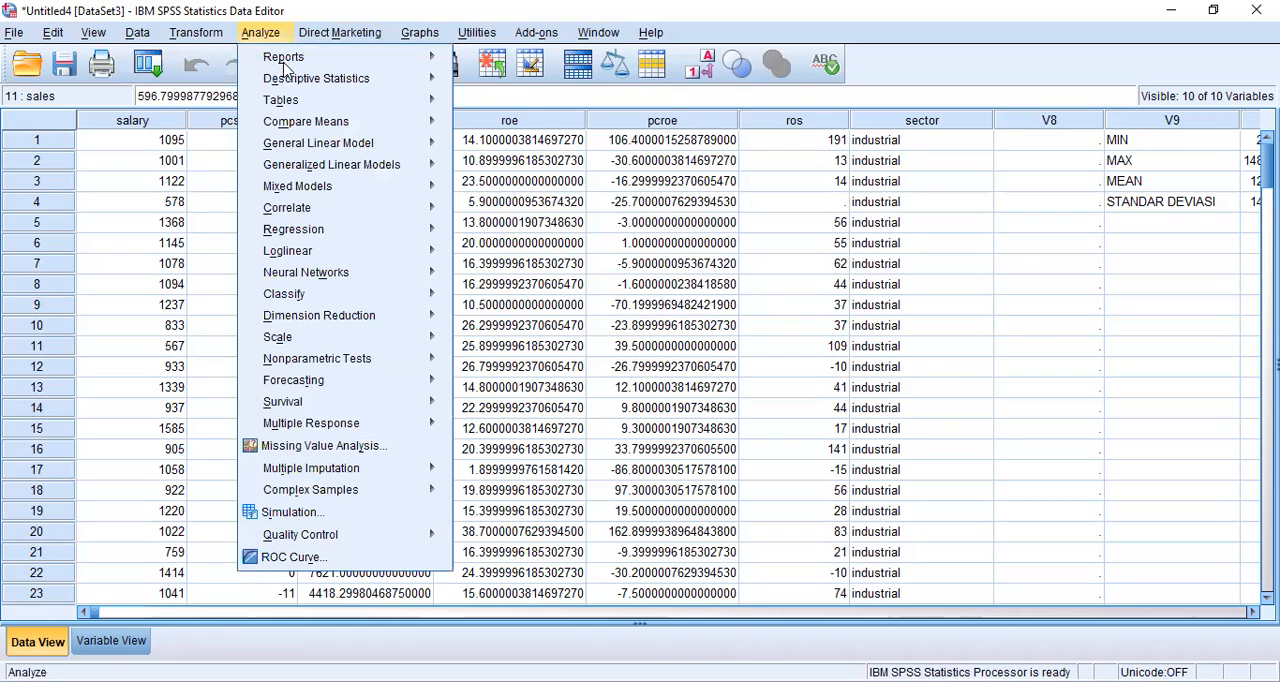
mouse_move(372, 80)
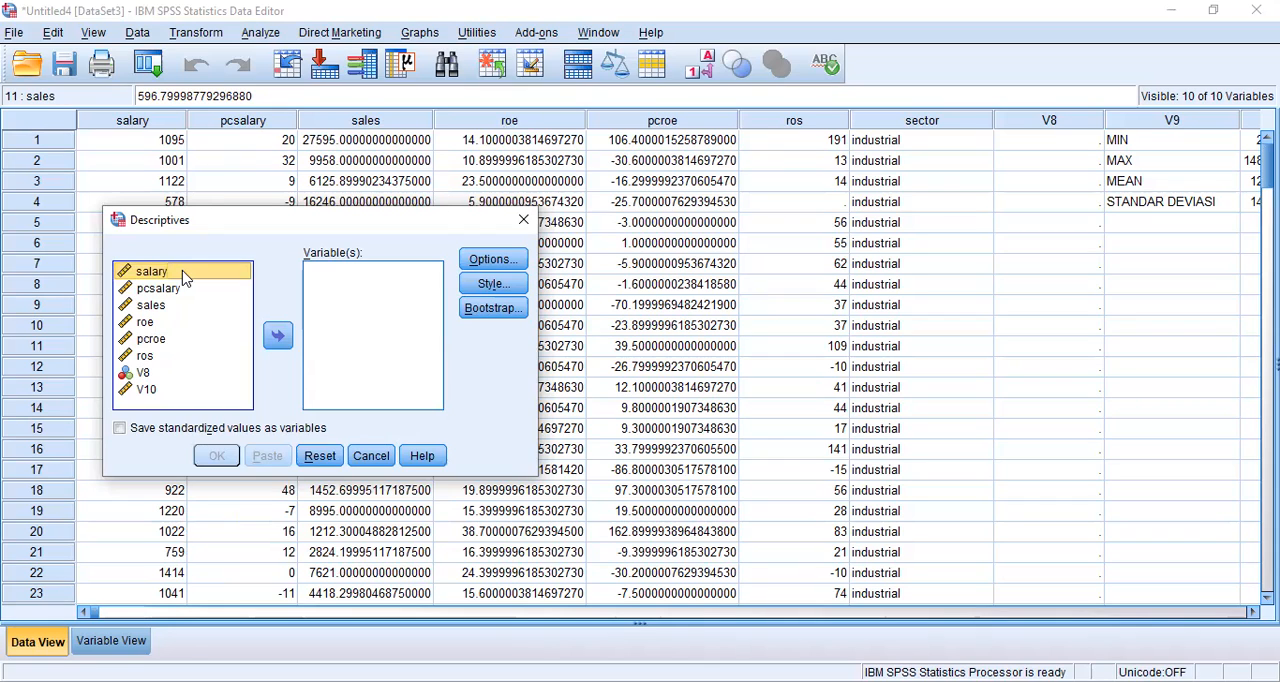
double_click(183, 272)
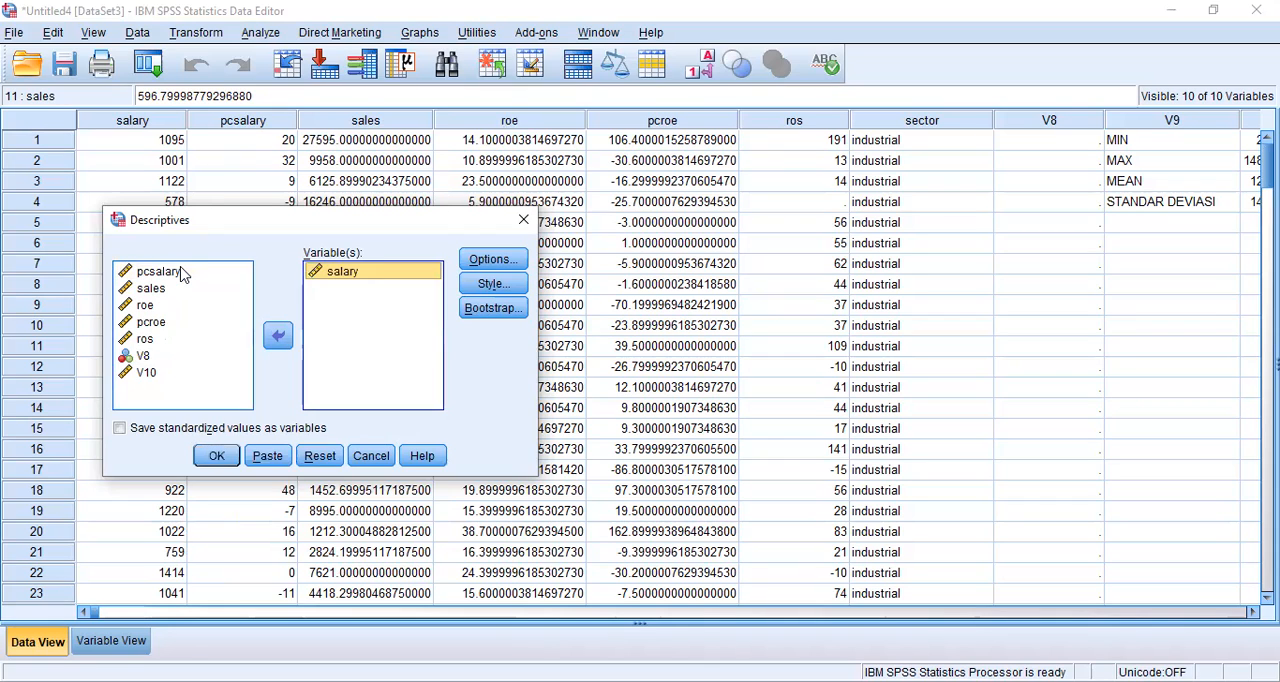
double_click(183, 272)
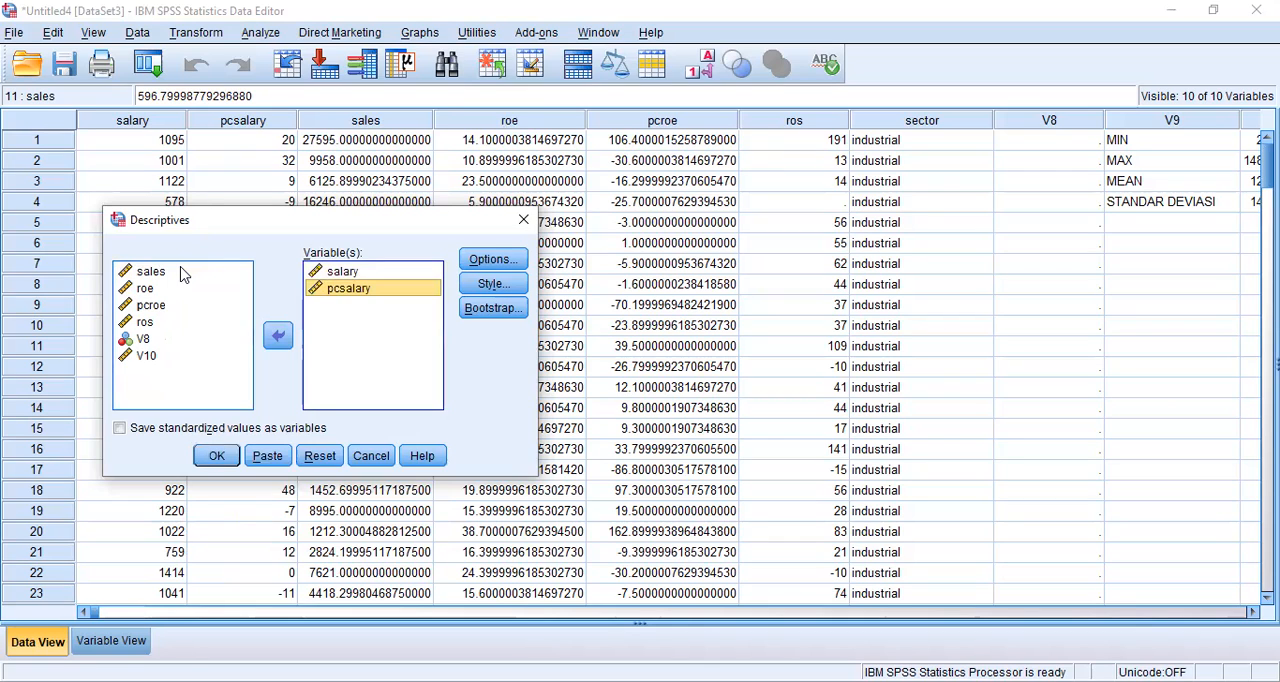
double_click(183, 272)
left_click(183, 272)
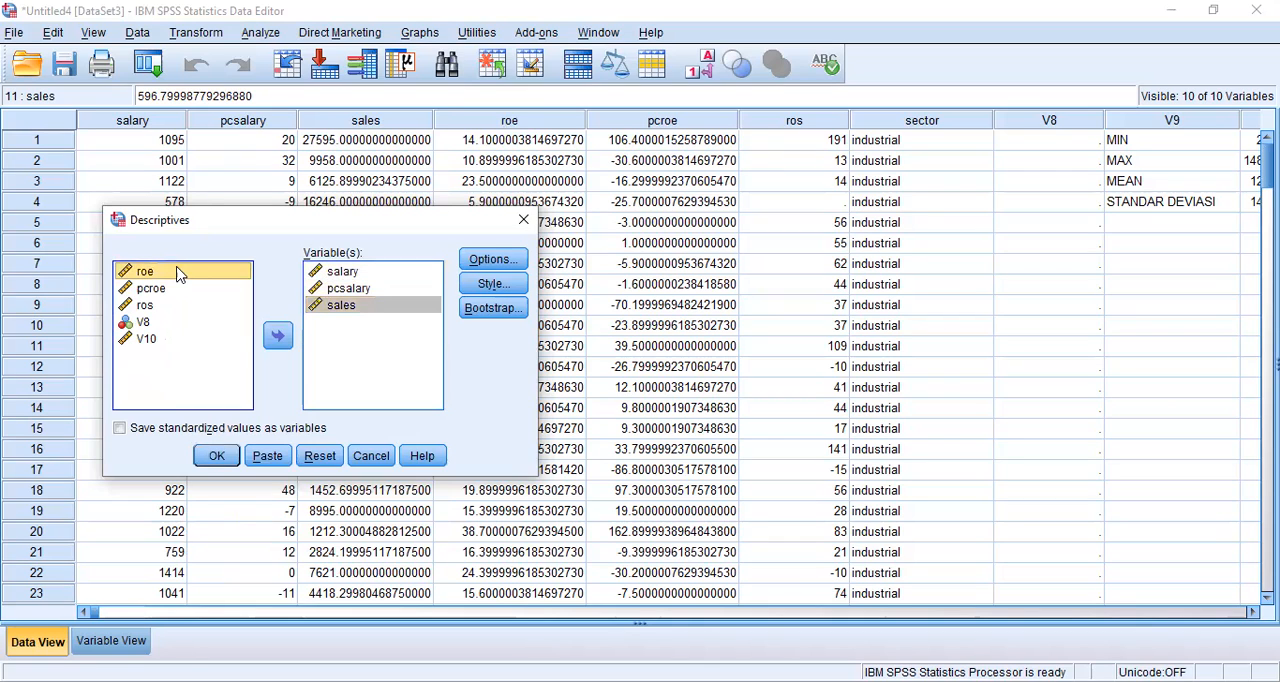
double_click(177, 272)
double_click(179, 272)
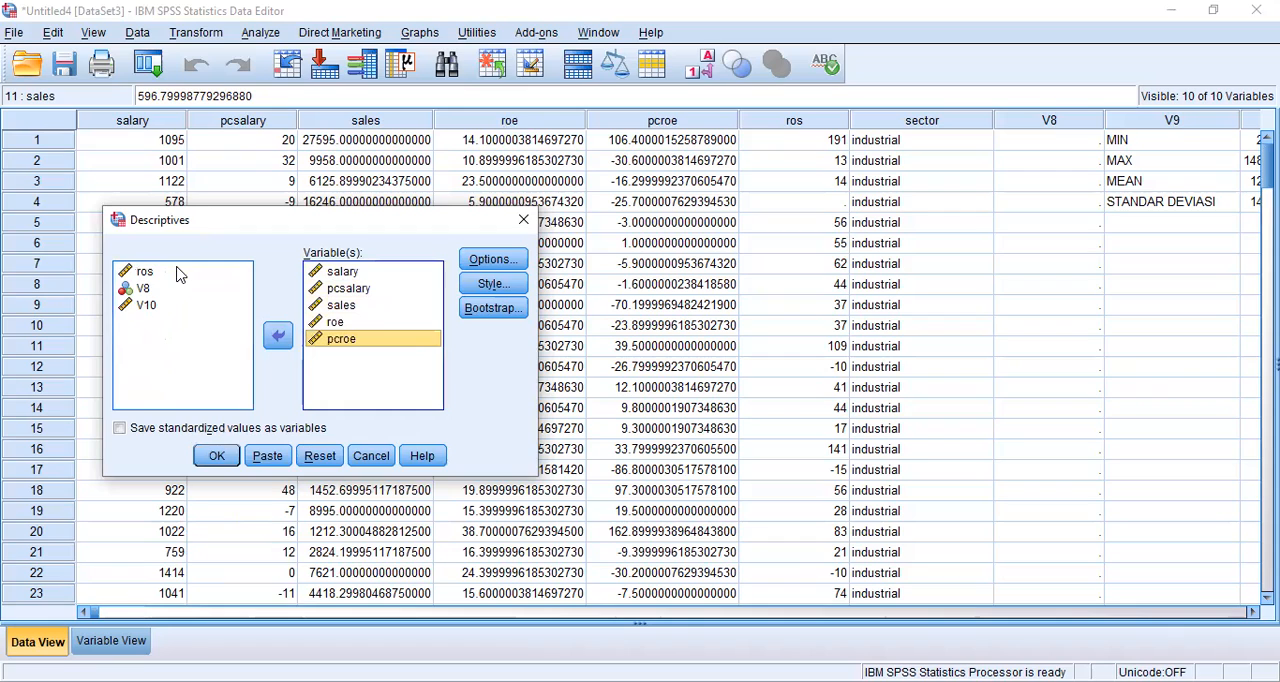
double_click(179, 272)
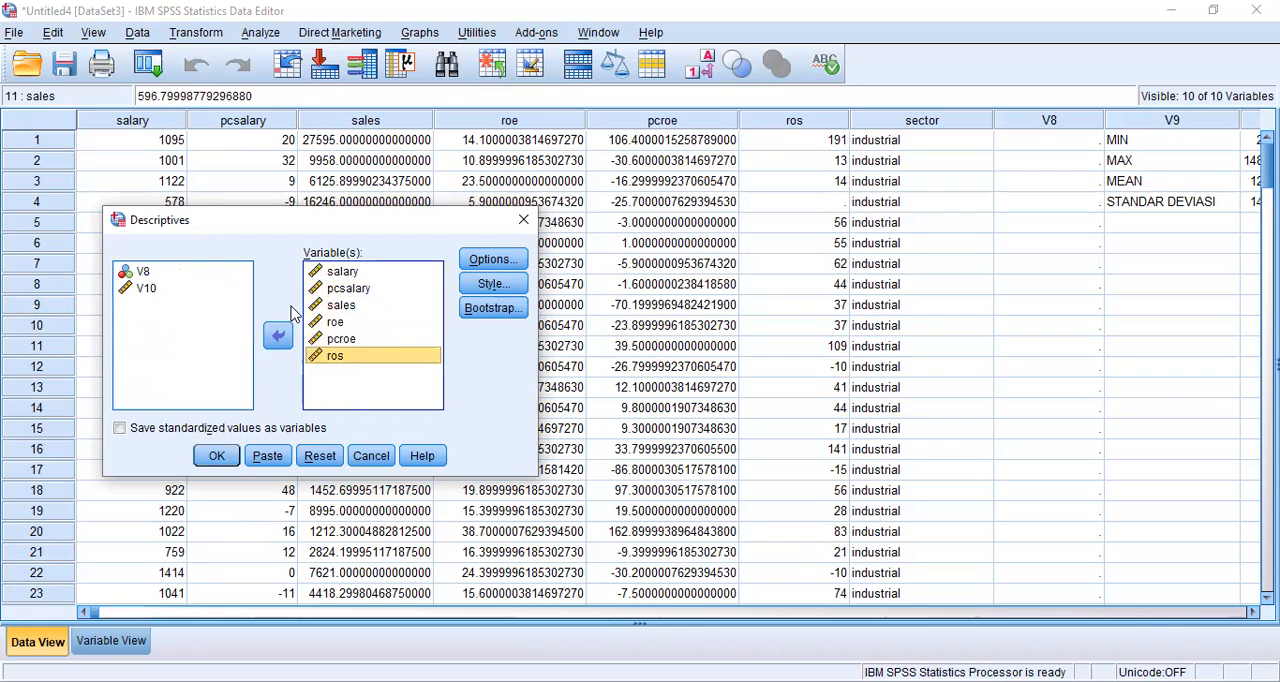
Step: Run the analysis with mean, standard deviation, minimum and maximum, and maximize the output window to show the Descriptive Statistics table
left_click(490, 261)
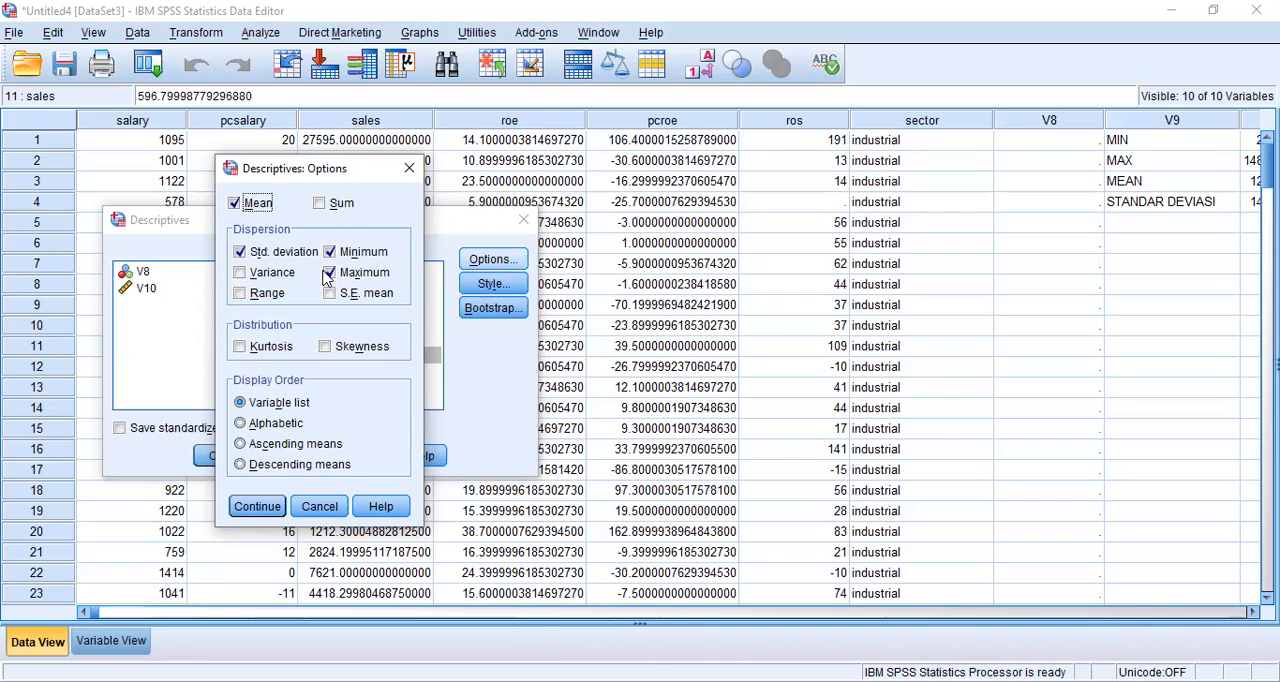
left_click(257, 507)
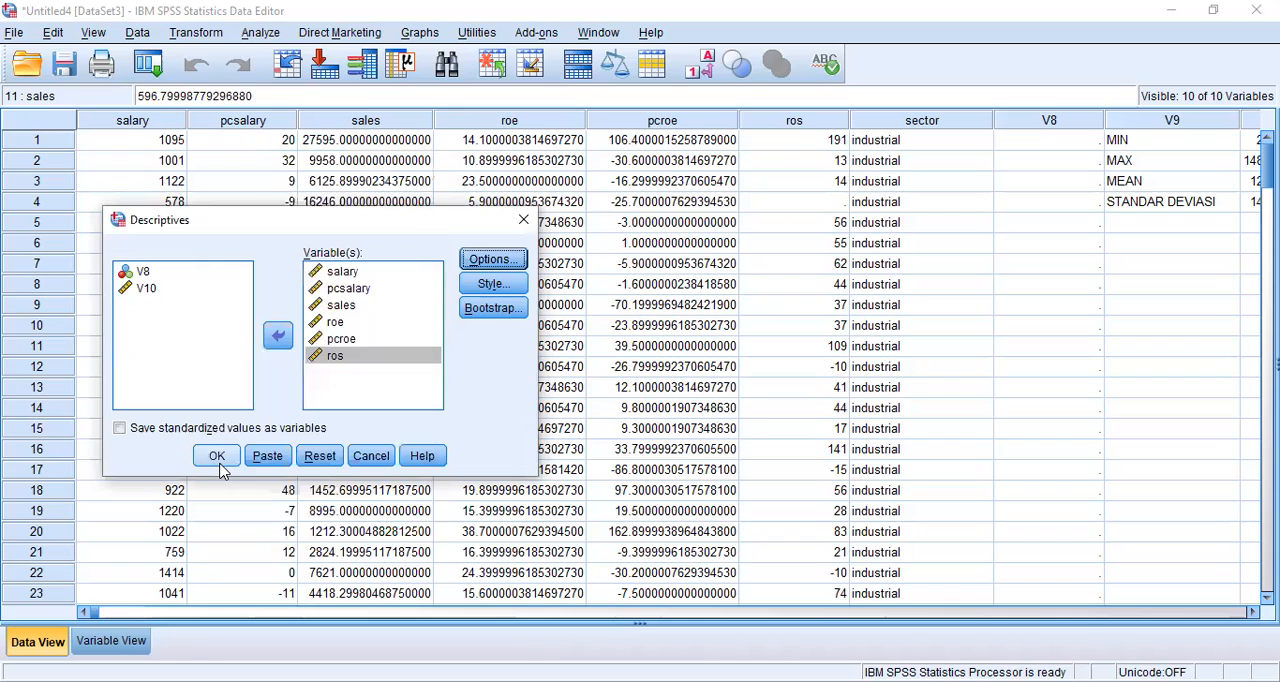
left_click(217, 458)
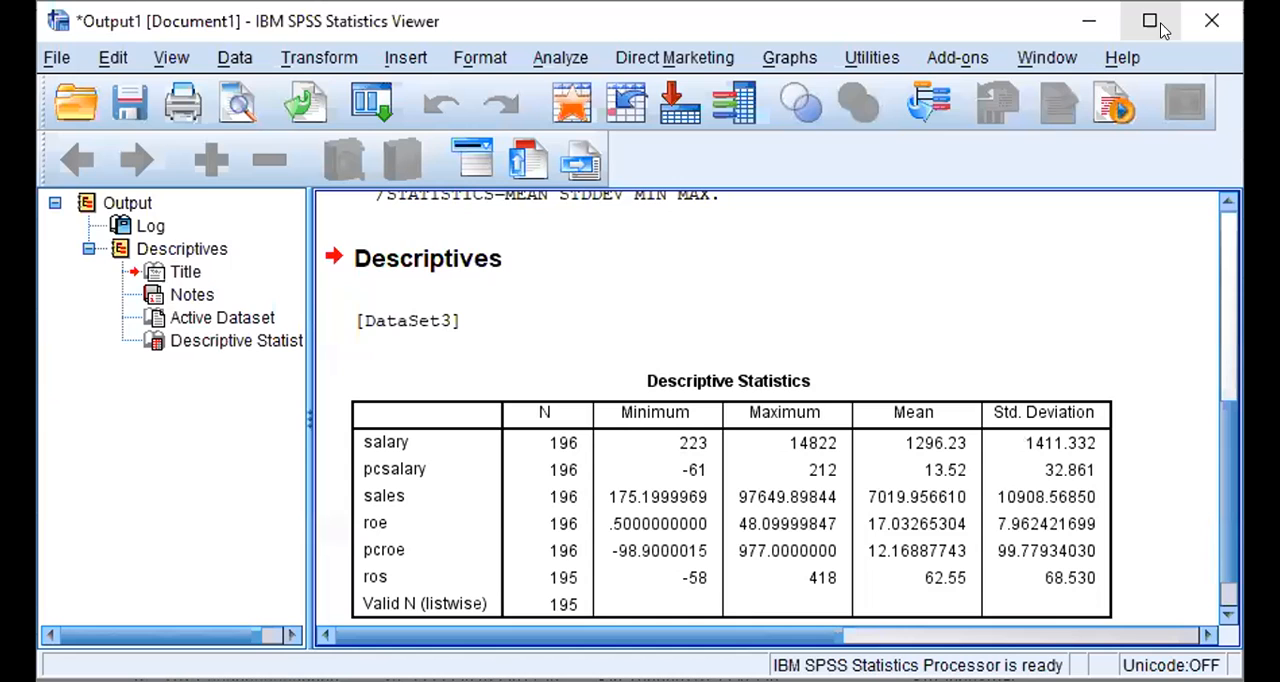
left_click(1163, 30)
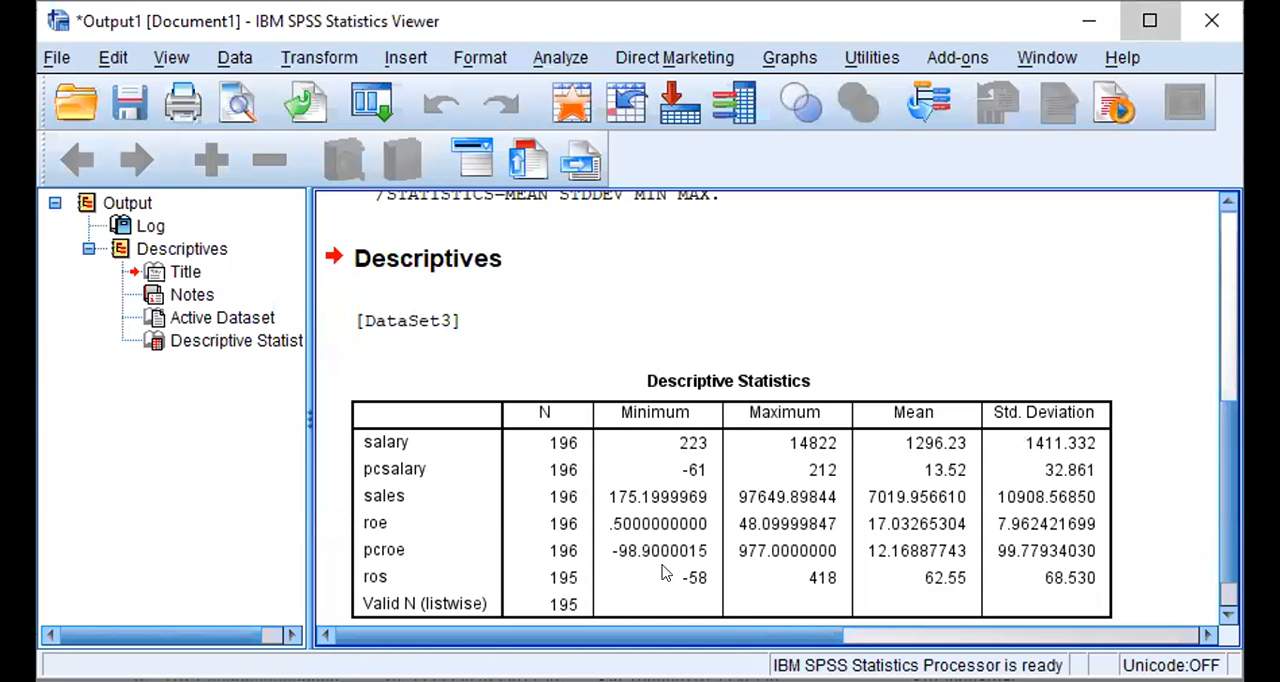
left_click(356, 477)
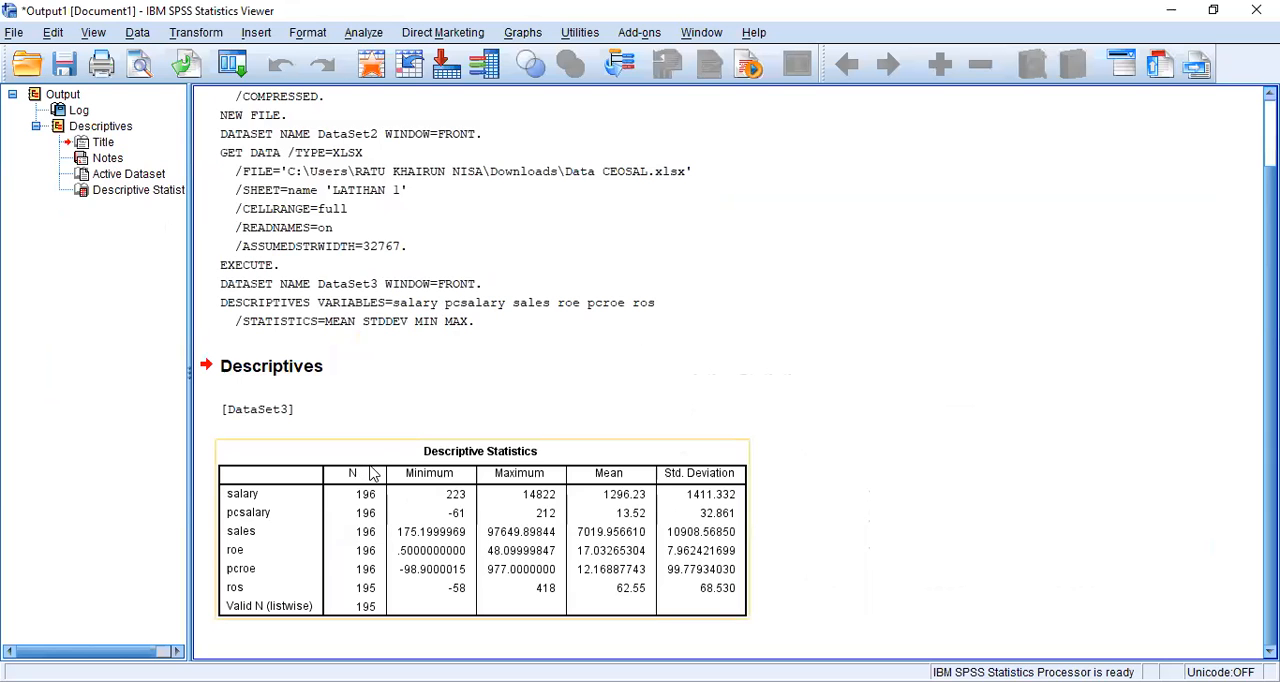